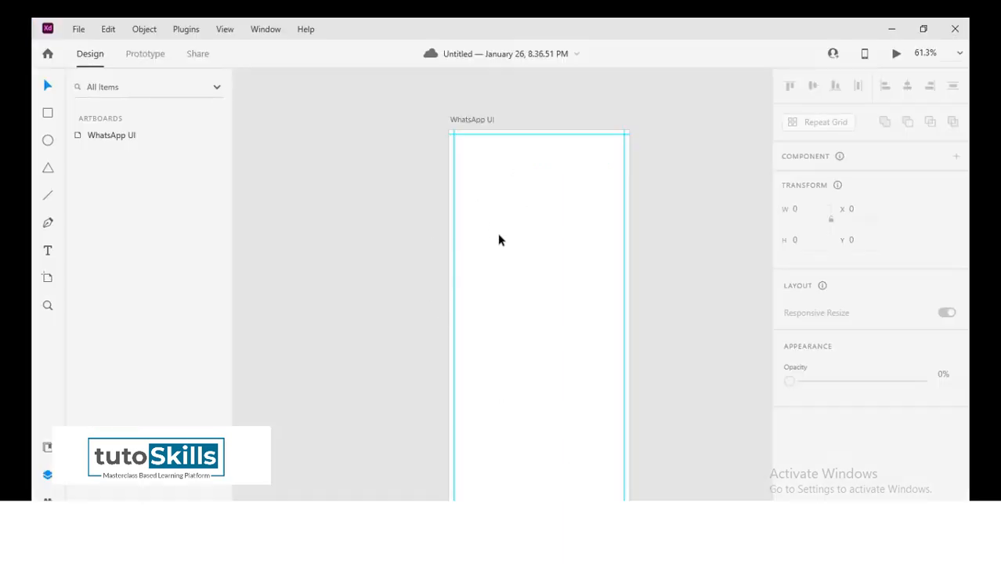
- Import attachment.png from the Whatsapp UI folder onto the pasteboard beside the WhatsApp UI artboard
scroll(503, 242, down, 1)
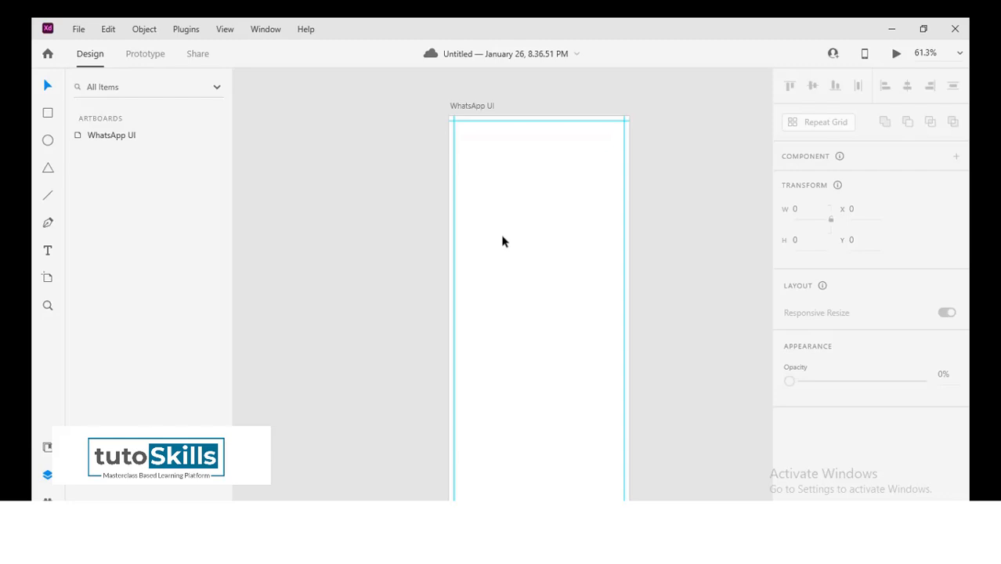
scroll(503, 241, up, 1)
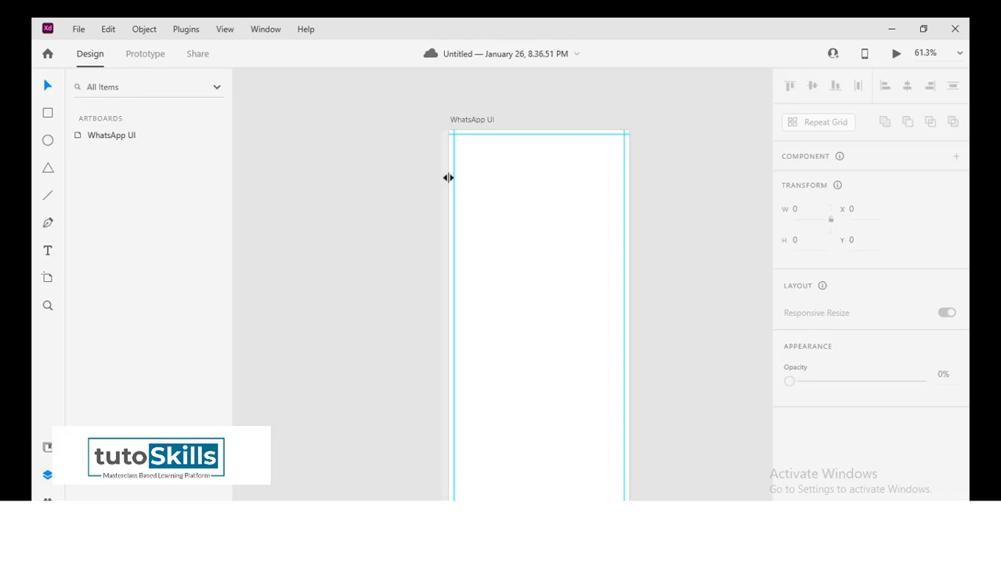
key(alt+Tab)
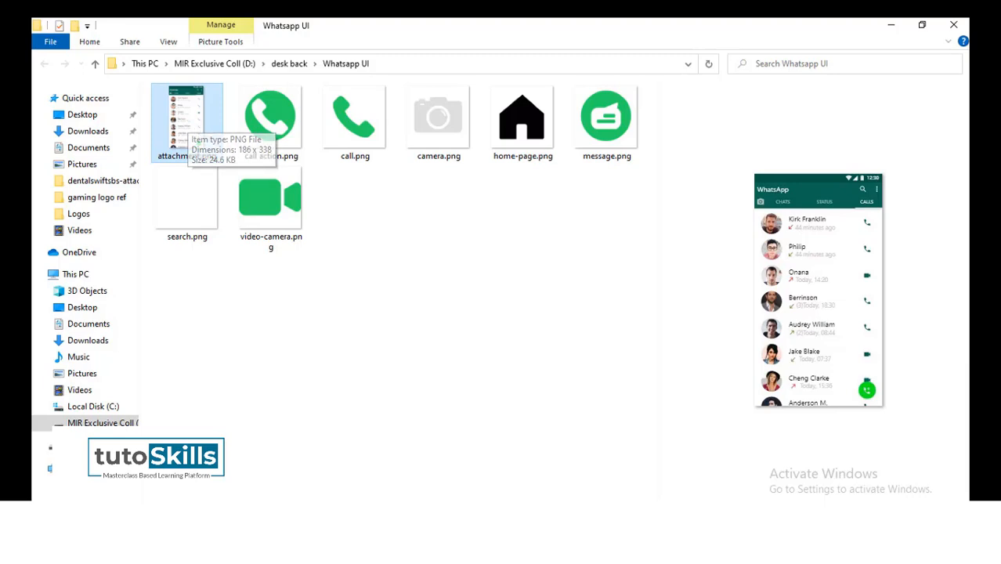
drag(196, 132, 330, 264)
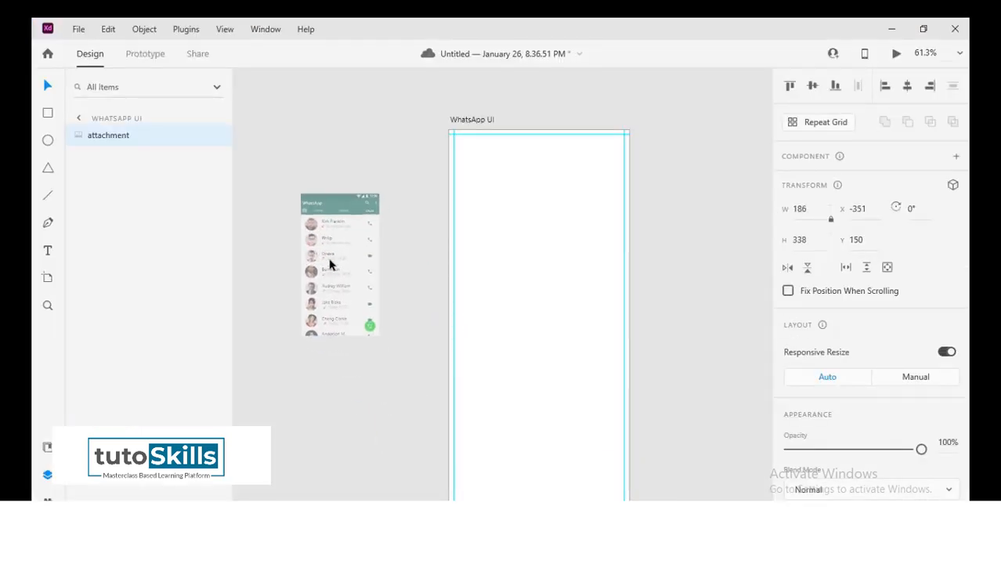
- Enlarge the reference image to about 453 × 822 and place it just beside the artboard, aligned with its top edge
drag(378, 338, 432, 431)
drag(299, 192, 265, 130)
drag(347, 443, 343, 386)
scroll(347, 376, up, 2)
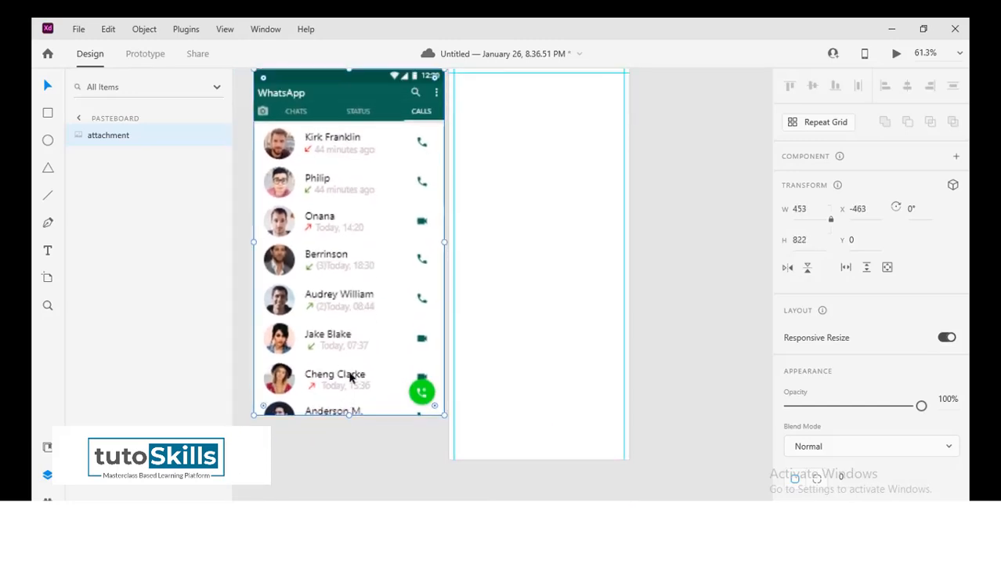
drag(354, 350, 348, 354)
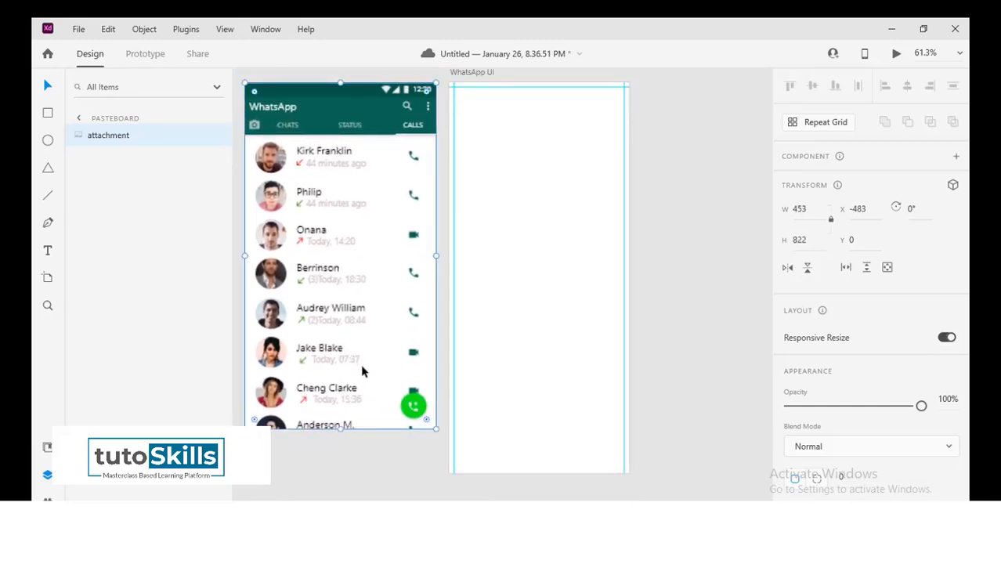
scroll(362, 371, up, 2)
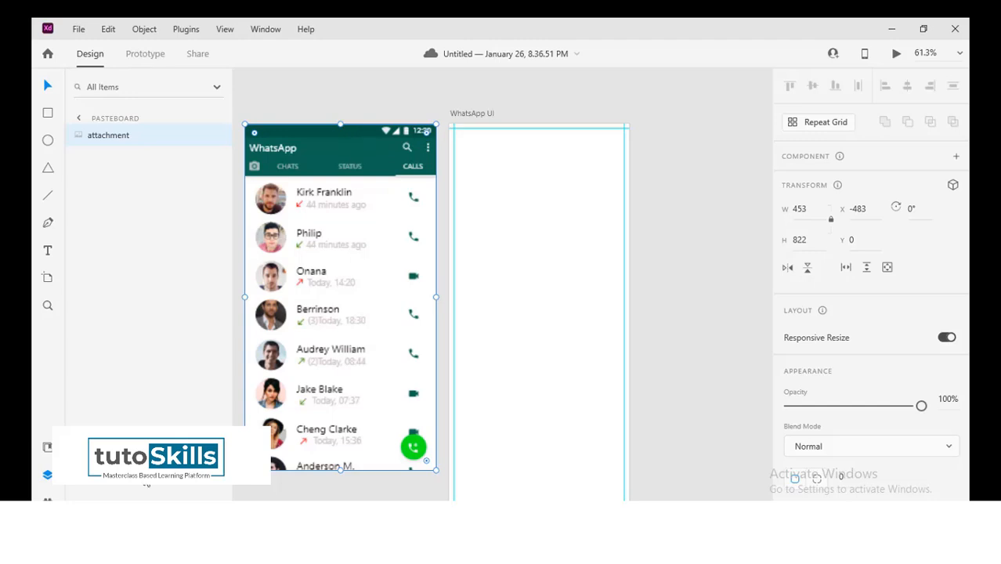
key(alt+Tab)
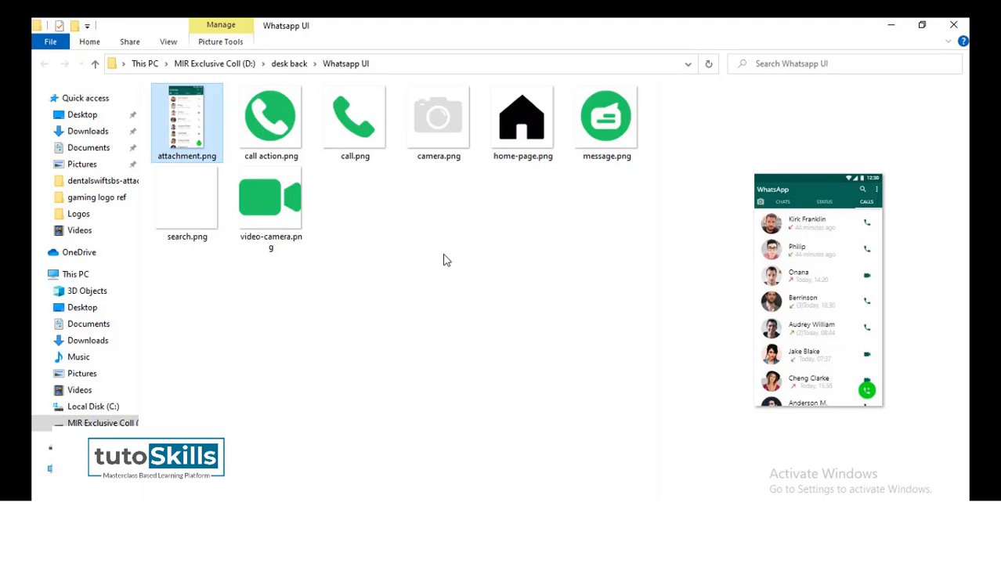
click(600, 530)
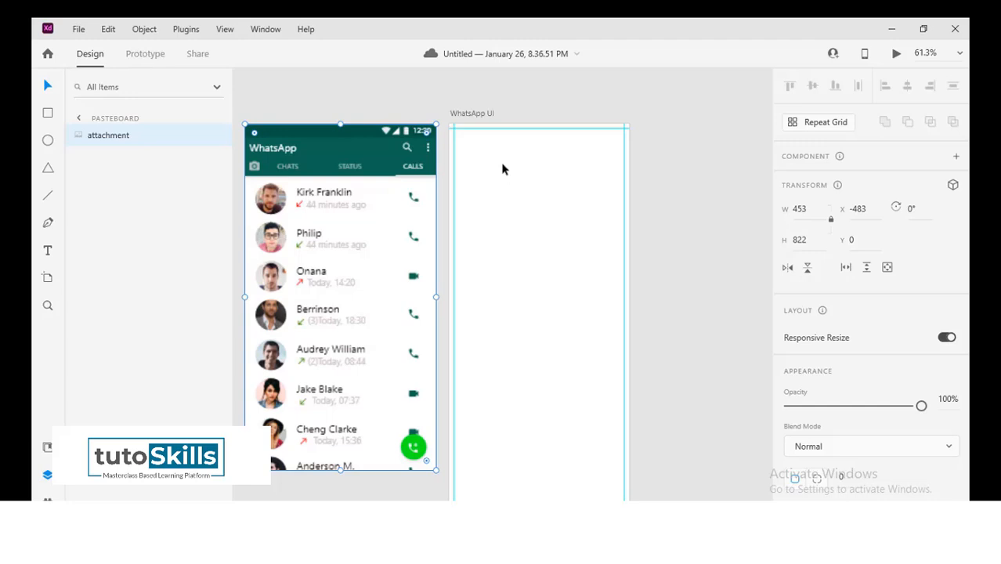
- Draw a header rectangle about 428 × 121 across the artboard's top and fill it with the green sampled from the reference header
click(48, 114)
mouse_move(449, 125)
mouse_down()
mouse_move(623, 192)
mouse_move(632, 177)
mouse_up()
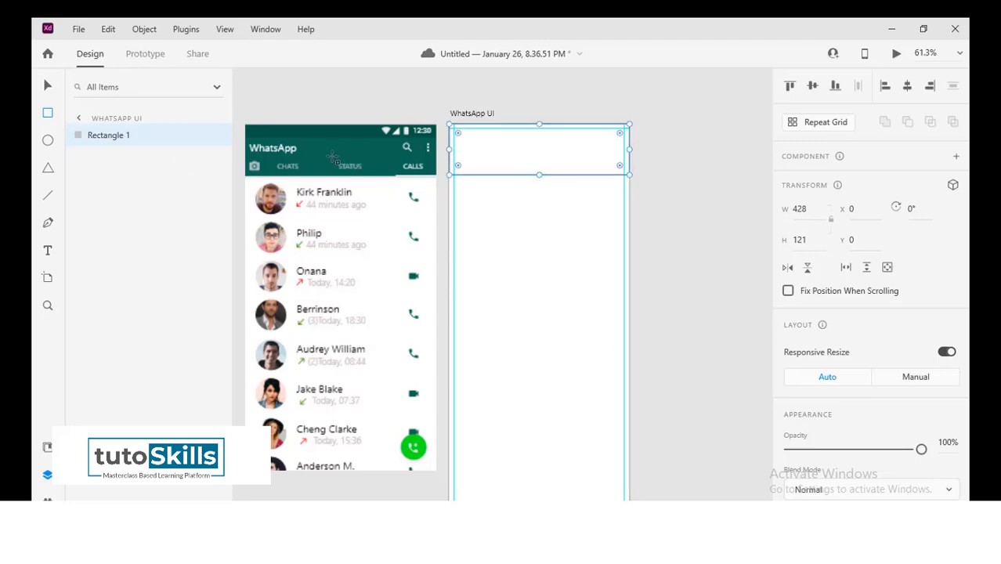
scroll(918, 363, down, 5)
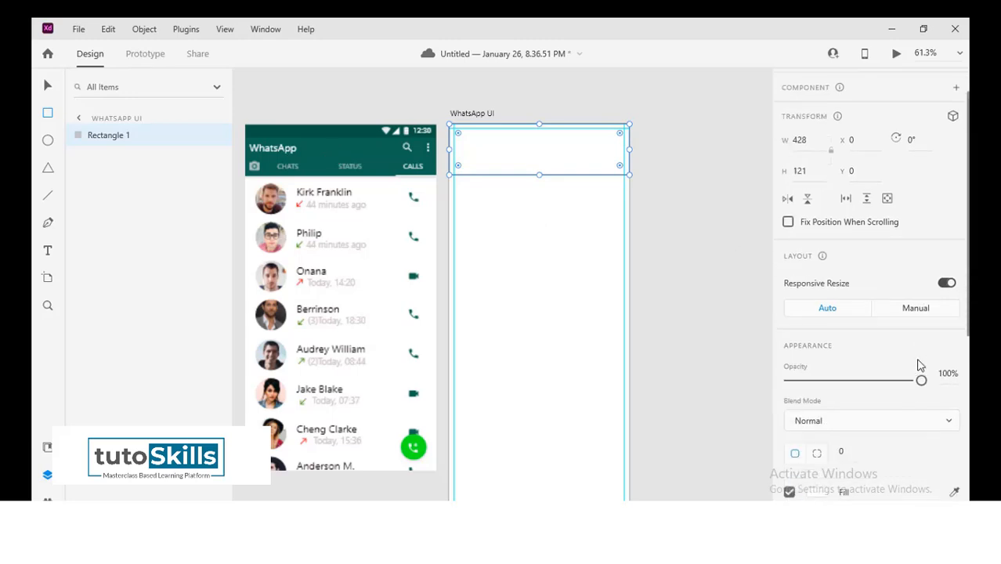
click(954, 290)
click(352, 154)
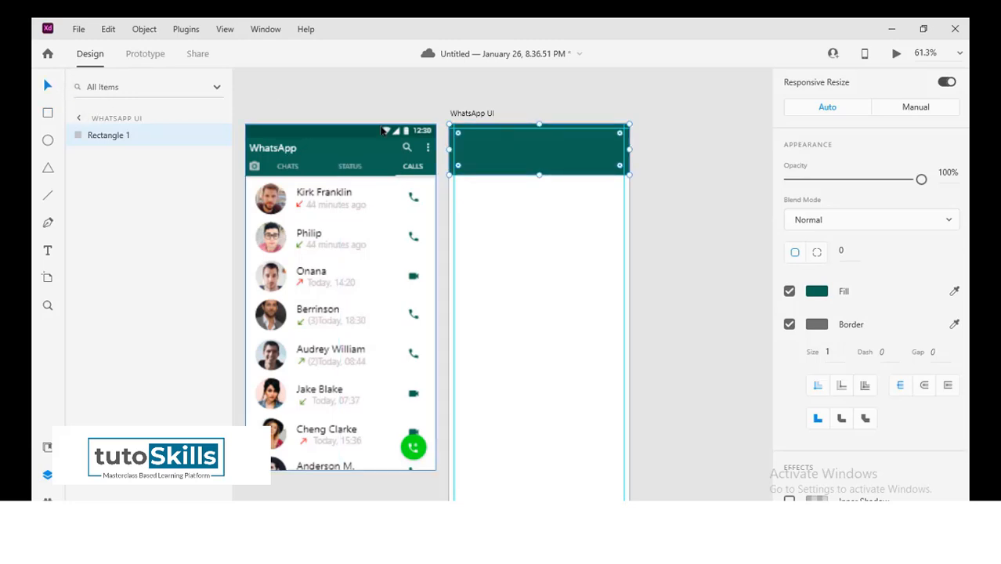
click(47, 86)
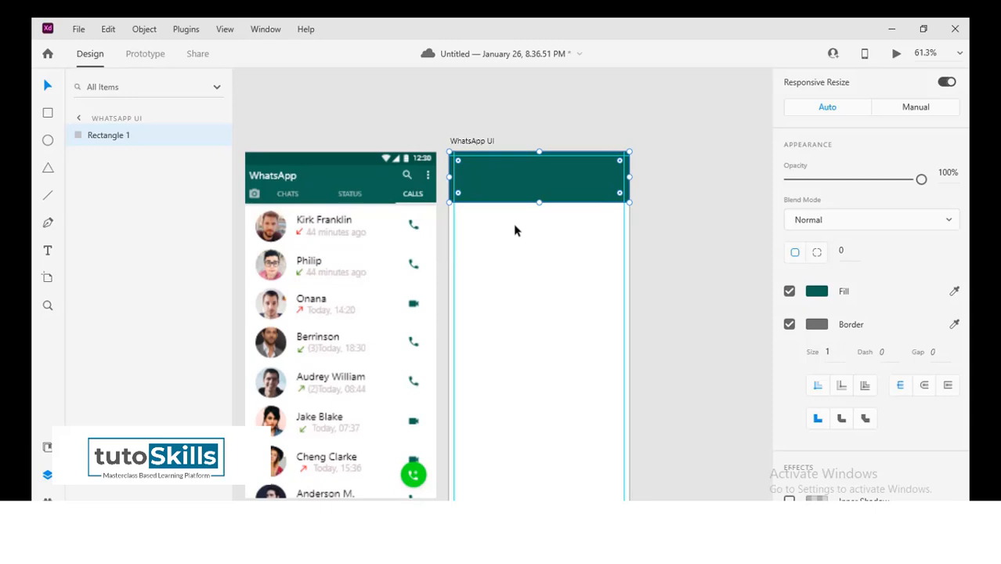
- Remove the border from the green header rectangle
scroll(509, 229, up, 5)
scroll(504, 233, down, 1)
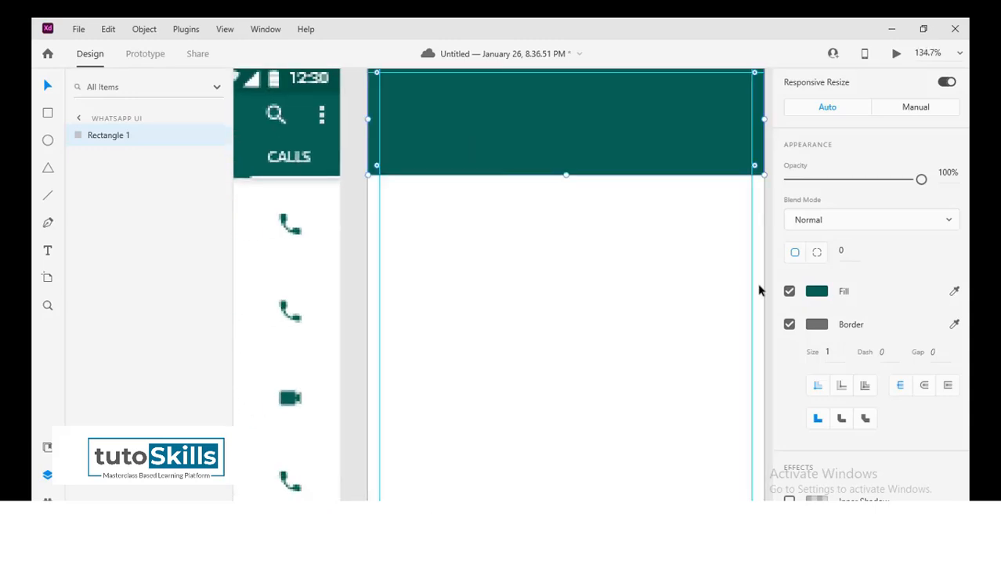
click(788, 323)
scroll(581, 226, up, 1)
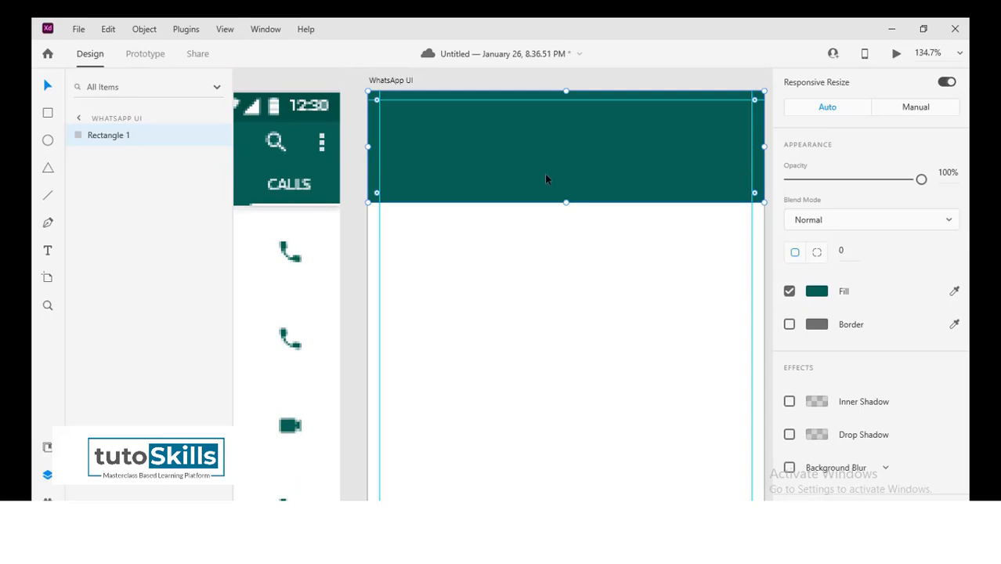
- Duplicate the header rectangle in place and shorten the copy to a thin status-bar strip along the artboard's top edge
key(ctrl+d)
drag(532, 149, 528, 293)
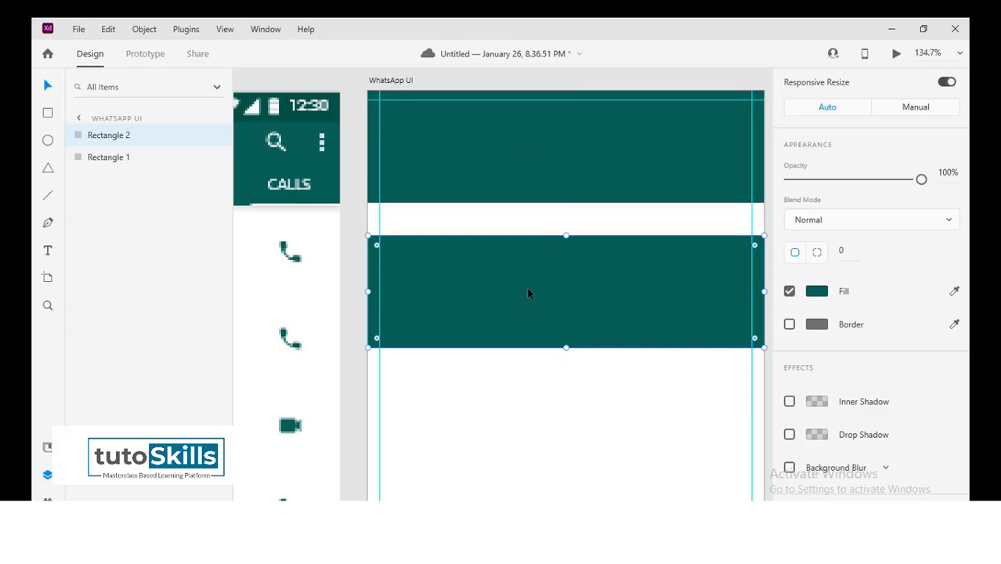
key(ctrl+z)
drag(564, 204, 562, 117)
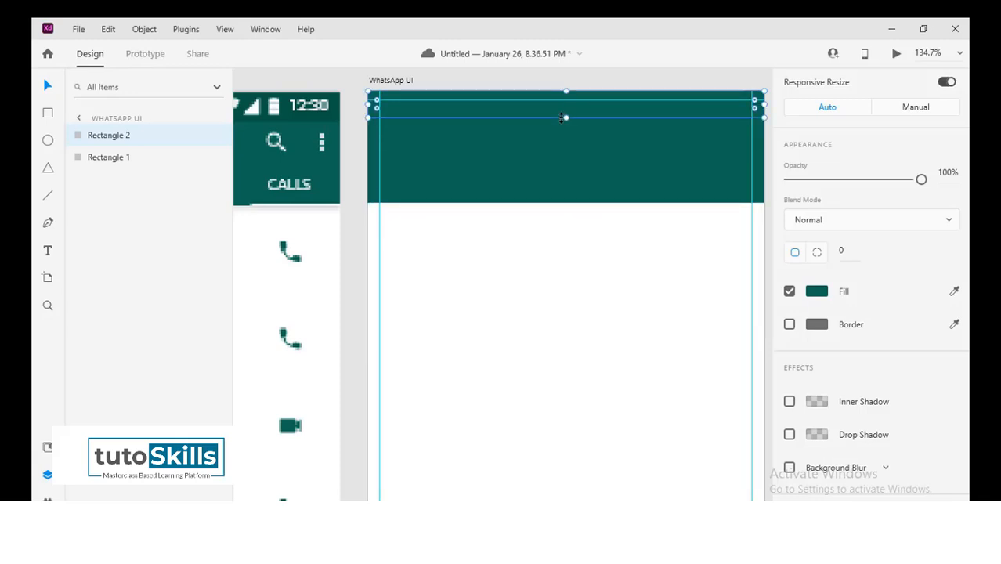
- Fill the status-bar strip with the darker green sampled from the reference image's status bar
click(954, 291)
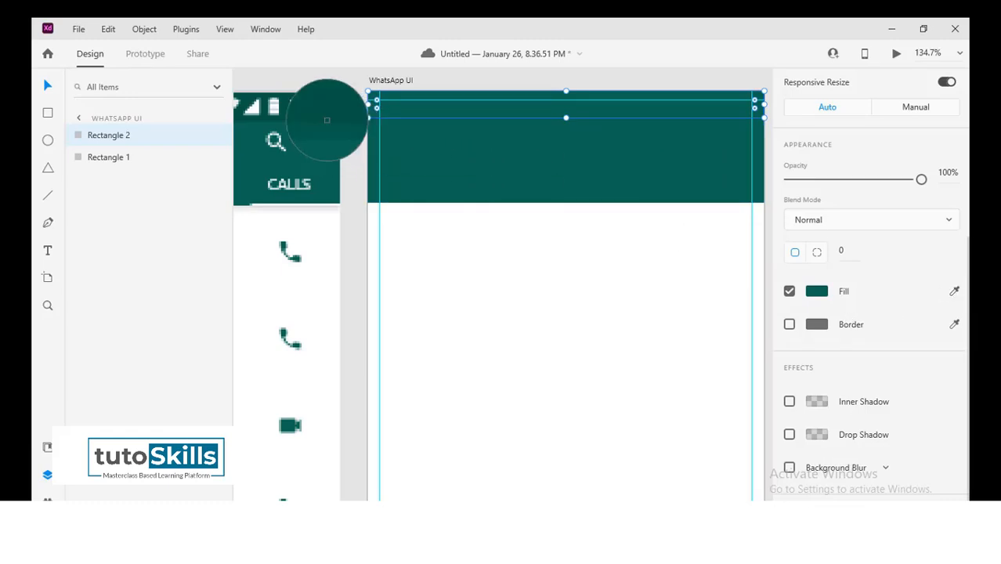
click(328, 118)
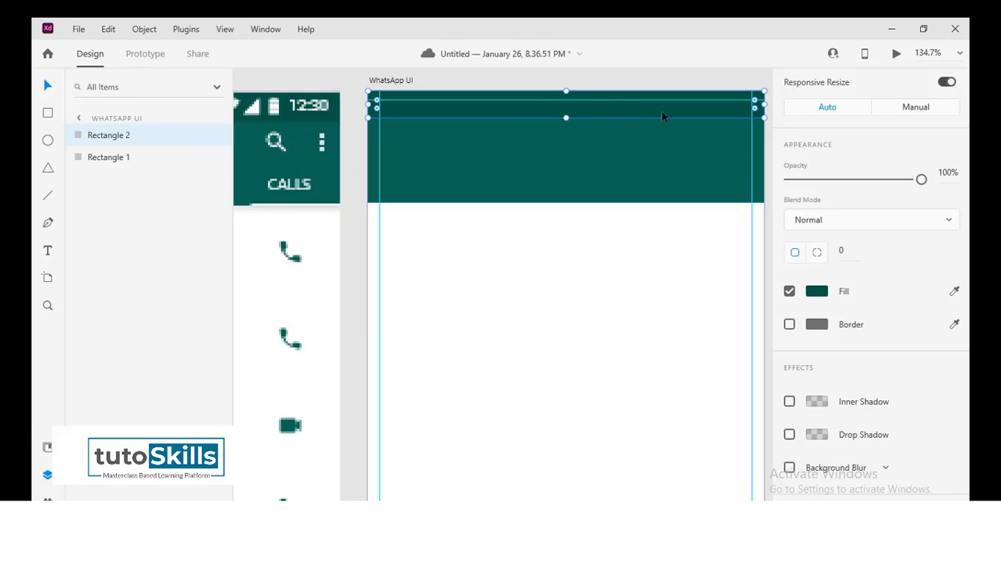
scroll(595, 314, up, 1)
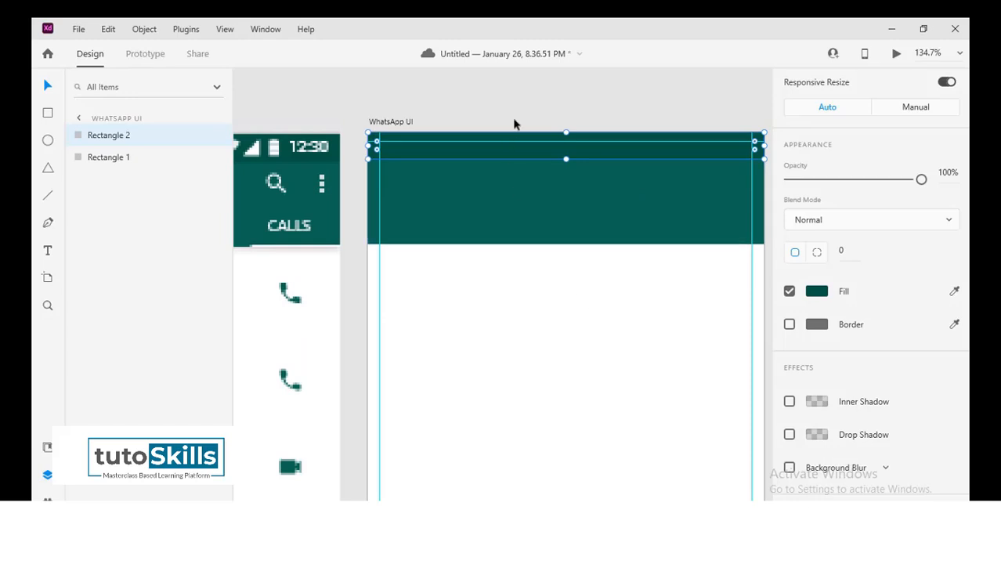
- Add the text "12:30" near the right end of the status-bar strip and set its fill to white (#FFFFFF)
click(48, 250)
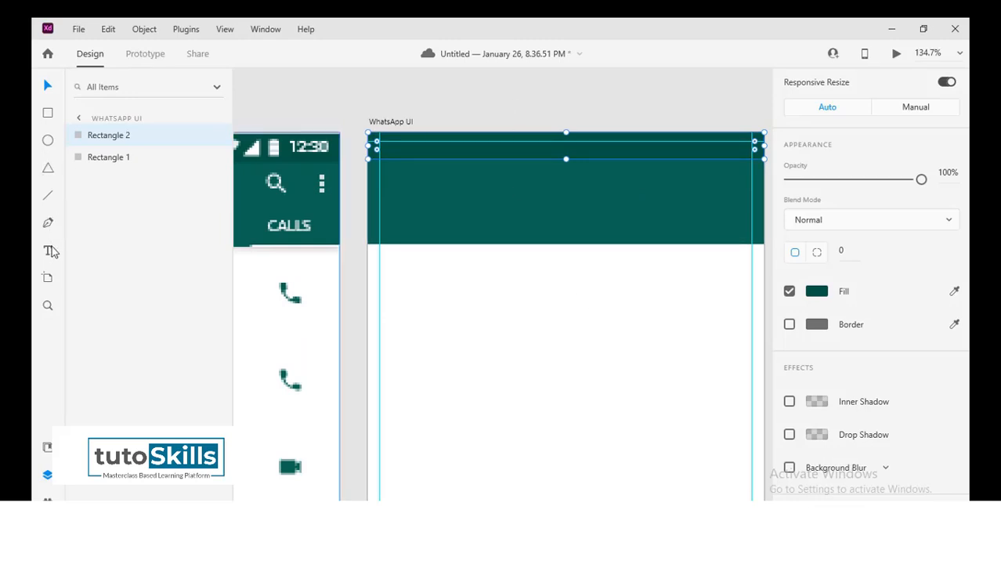
click(691, 146)
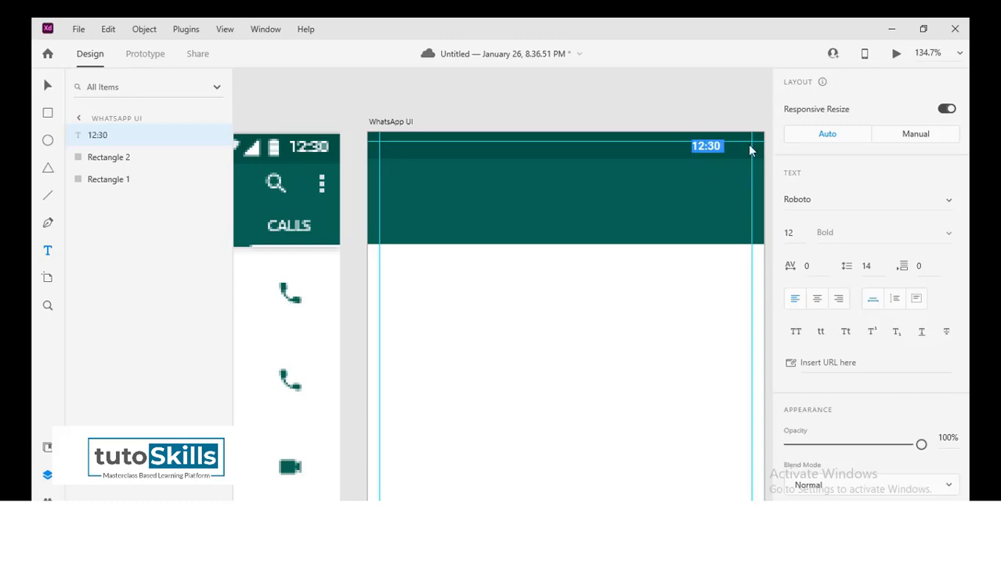
scroll(857, 317, down, 3)
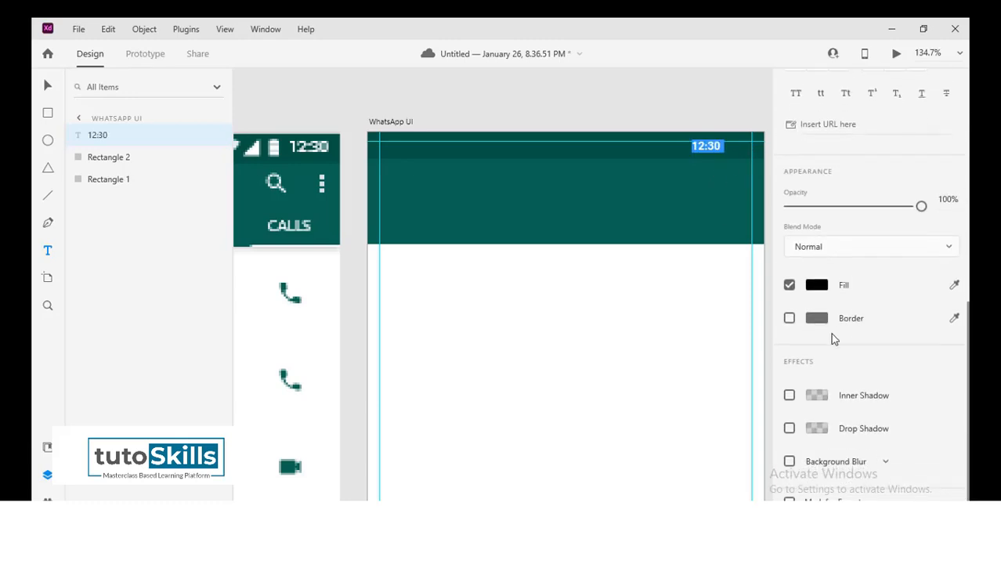
click(816, 285)
click(616, 197)
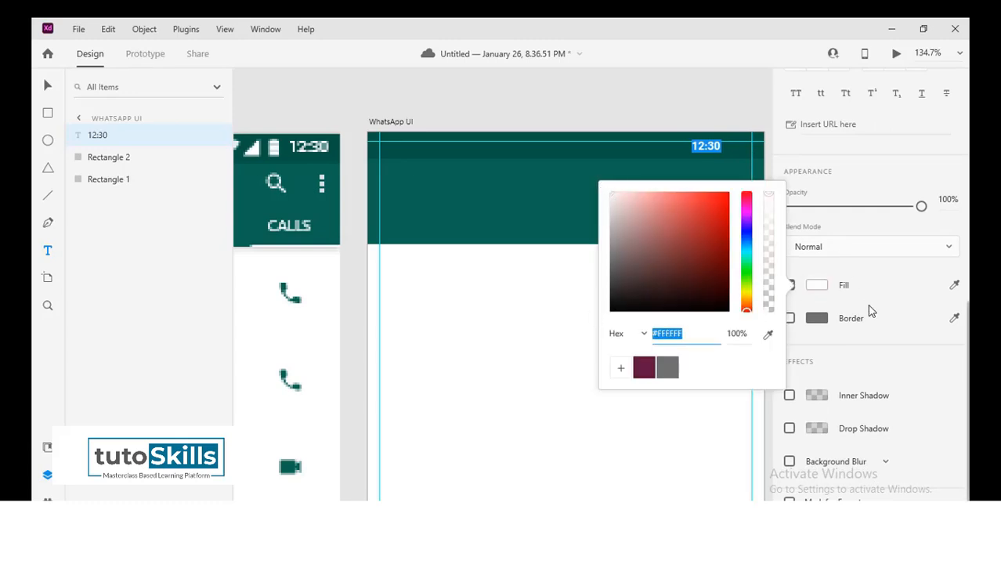
click(792, 272)
- Set the font size of the 12:30 text to 18
scroll(816, 249, up, 5)
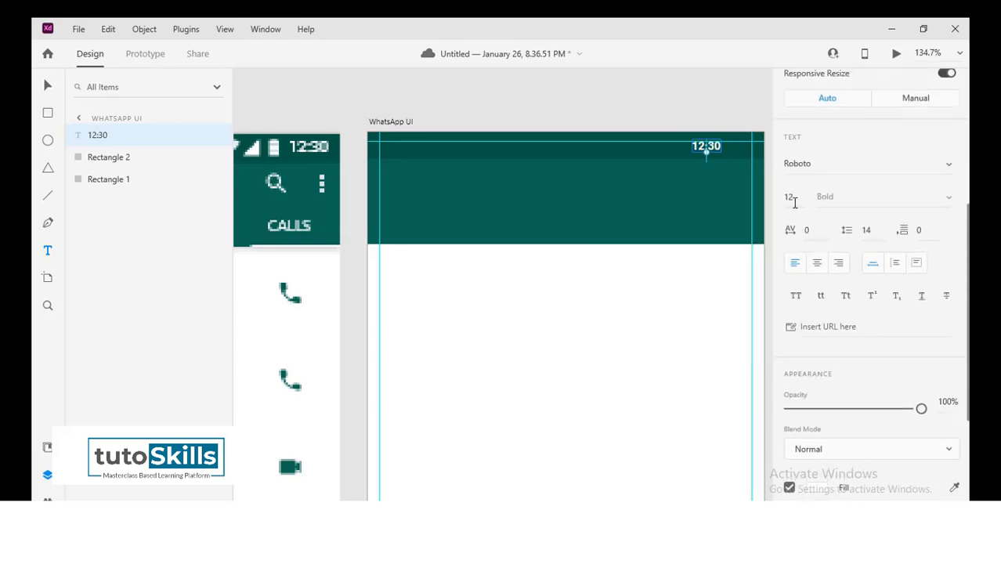
click(799, 264)
text(16)
key(Up)
key(Up)
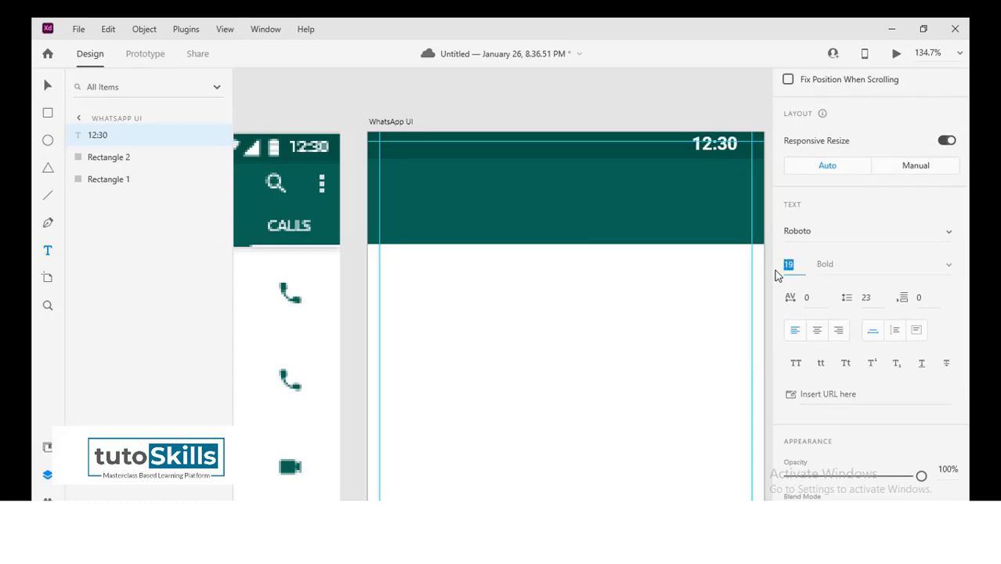
click(48, 86)
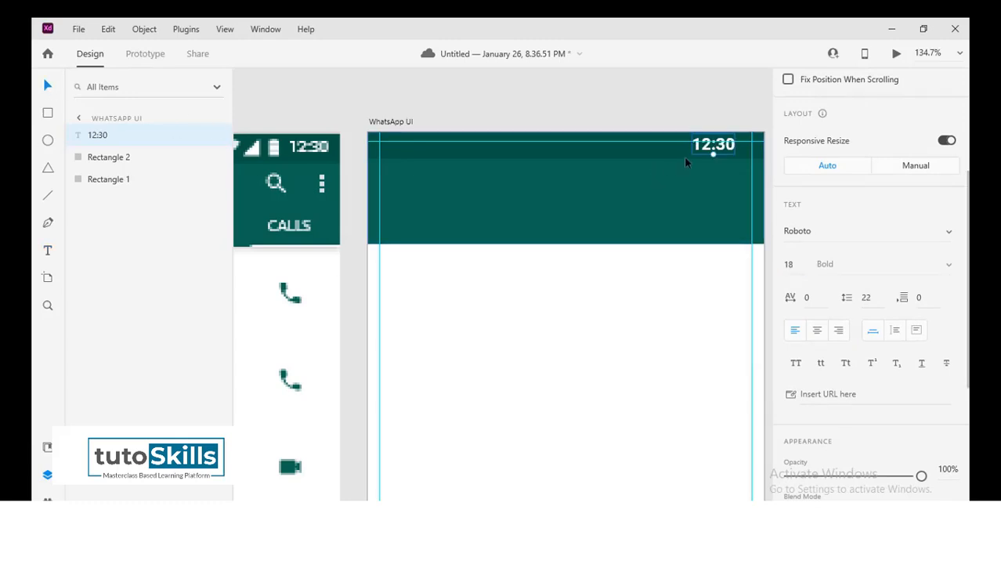
- Move the 12:30 text within the status-bar strip so it sits close to the right margin guide
mouse_move(722, 151)
mouse_down()
mouse_move(729, 147)
mouse_move(703, 156)
mouse_move(733, 153)
mouse_move(723, 159)
mouse_up()
key(Right)
key(Right)
key(Right)
key(Right)
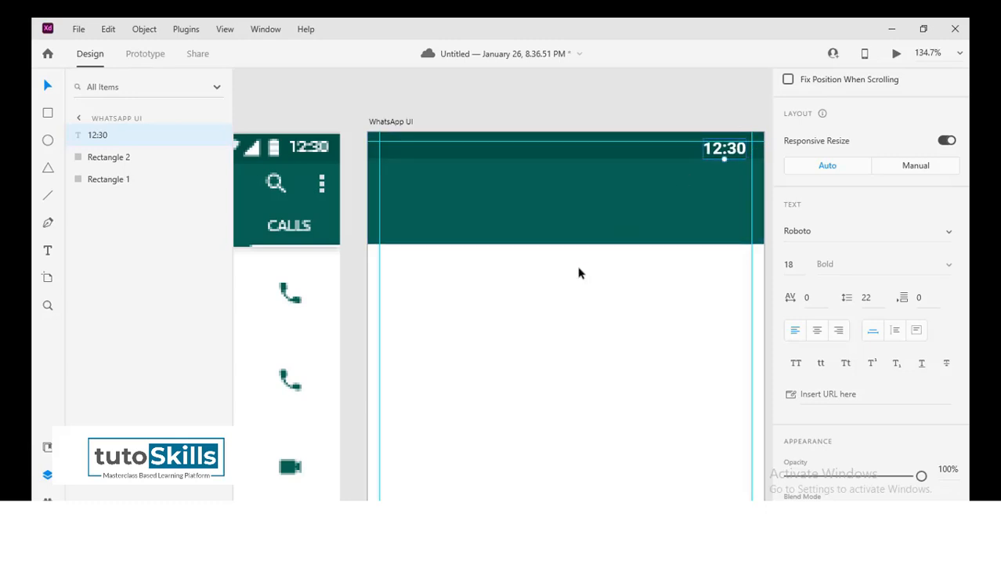
- Add the title text "WhatsApp" in the green header below the status-bar strip
scroll(581, 271, down, 5)
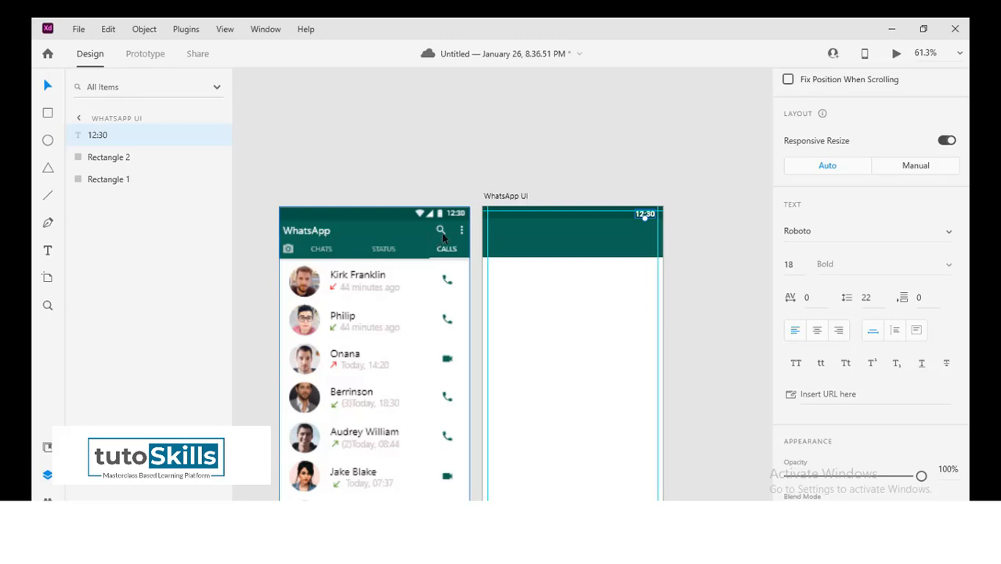
ctrl+scroll(564, 280, up, 4)
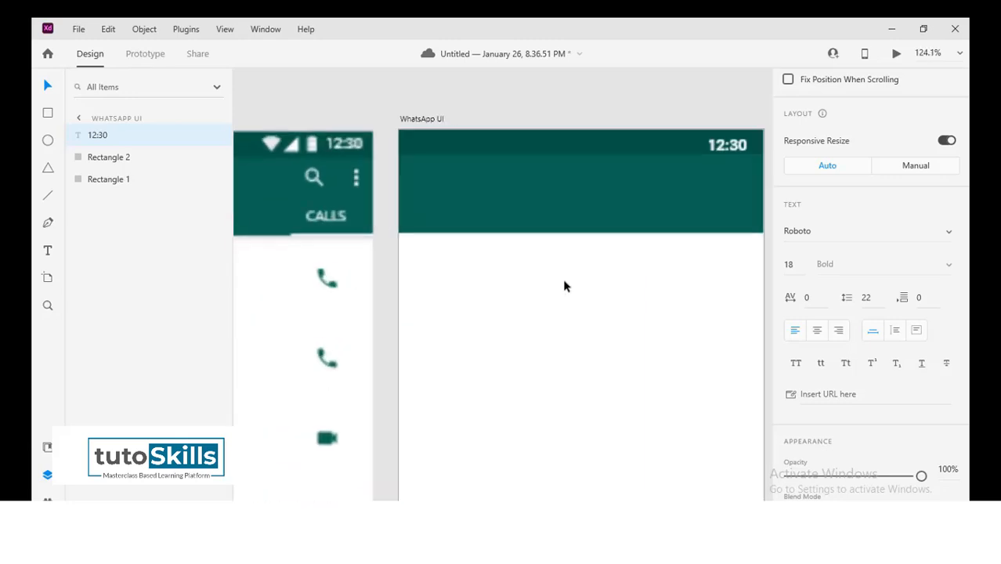
click(55, 252)
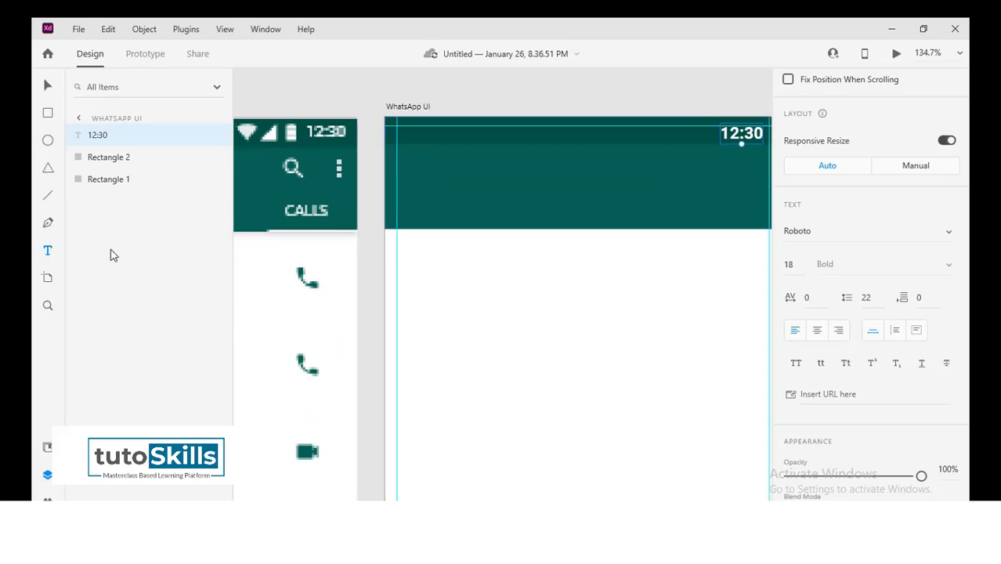
click(436, 151)
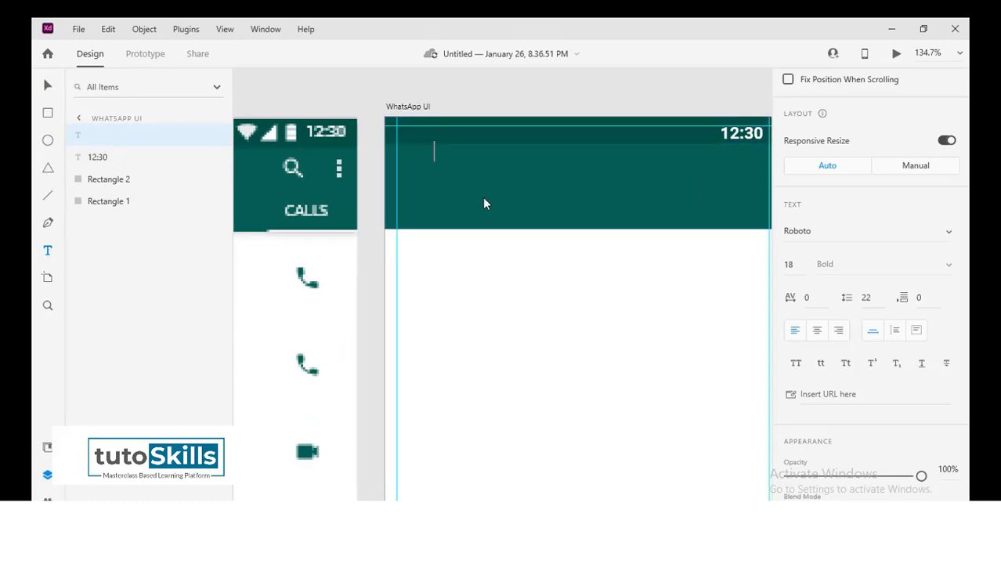
text(WhatsApp)
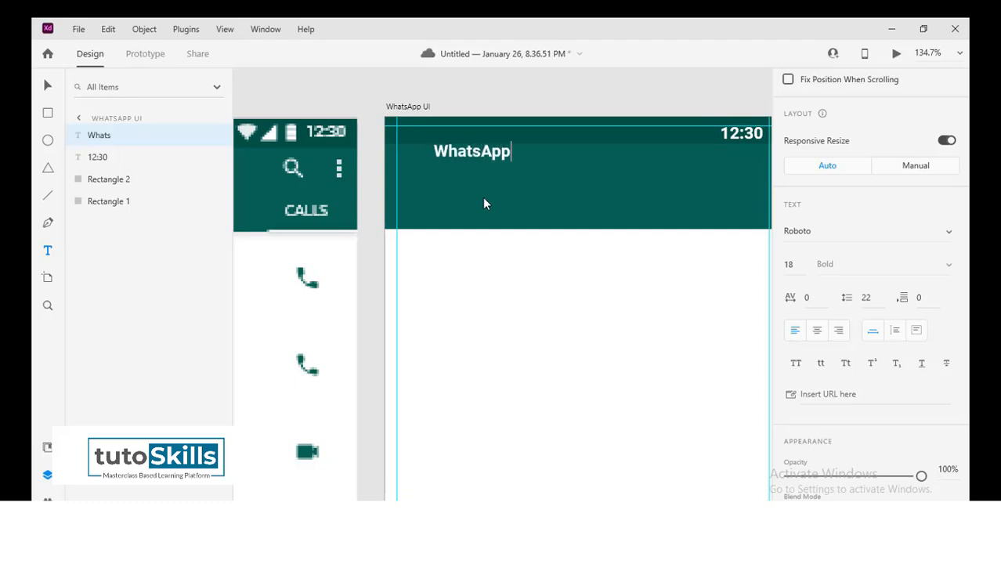
click(48, 84)
- Align the WhatsApp title with the left margin guide and nudge it slightly down below the status-bar strip
drag(494, 158, 457, 161)
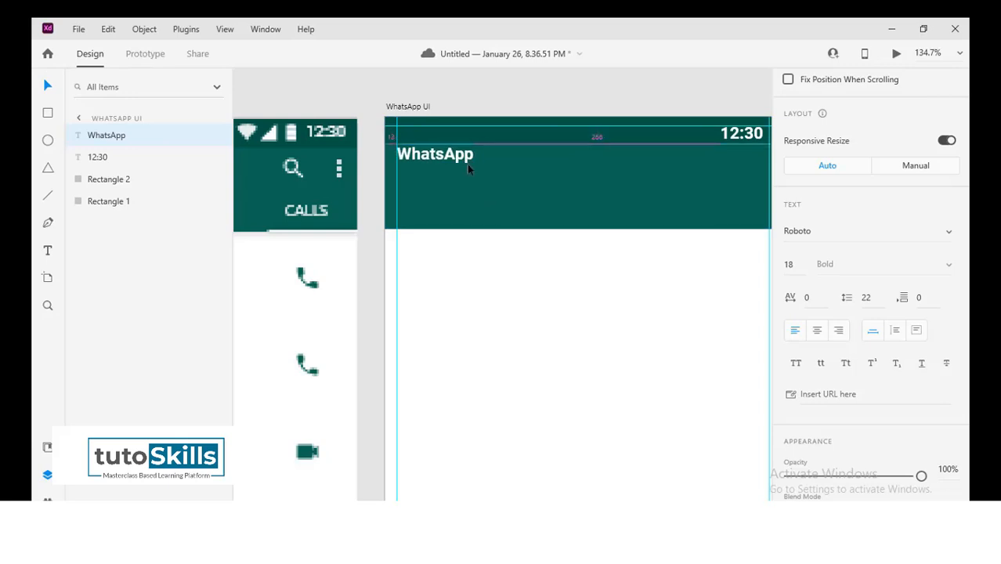
key(Down)
key(Down)
key(Down)
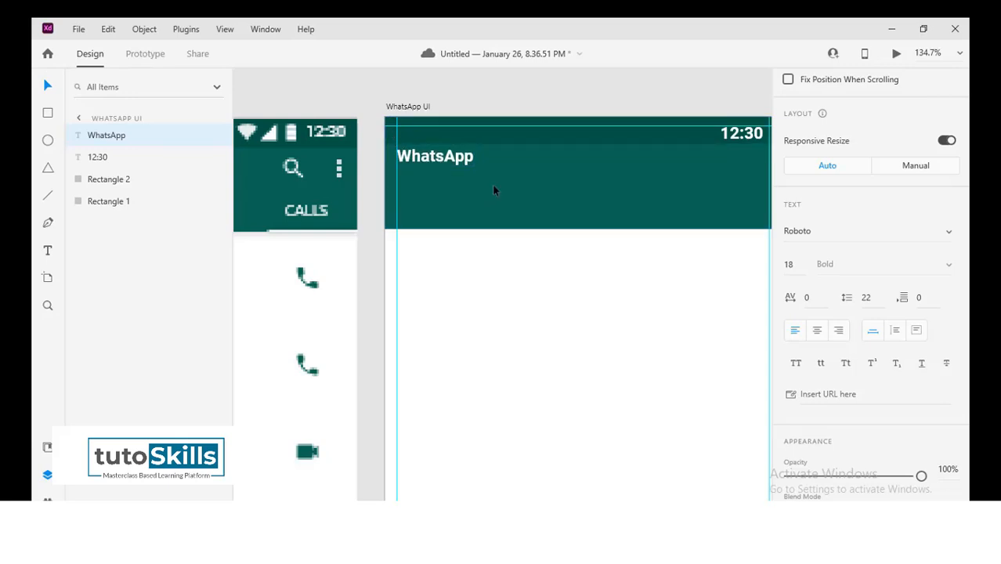
- Nudge the WhatsApp title slightly further down in the green header
key(Down)
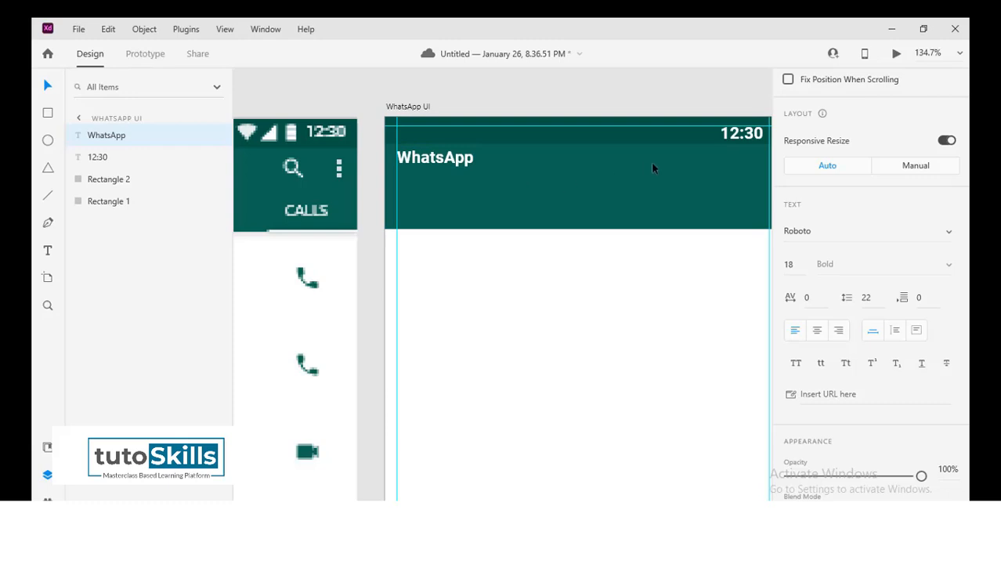
- Import search.png onto the artboard, scale it down to a small icon, and place it in the header below the 12:30 text
key(alt+Tab)
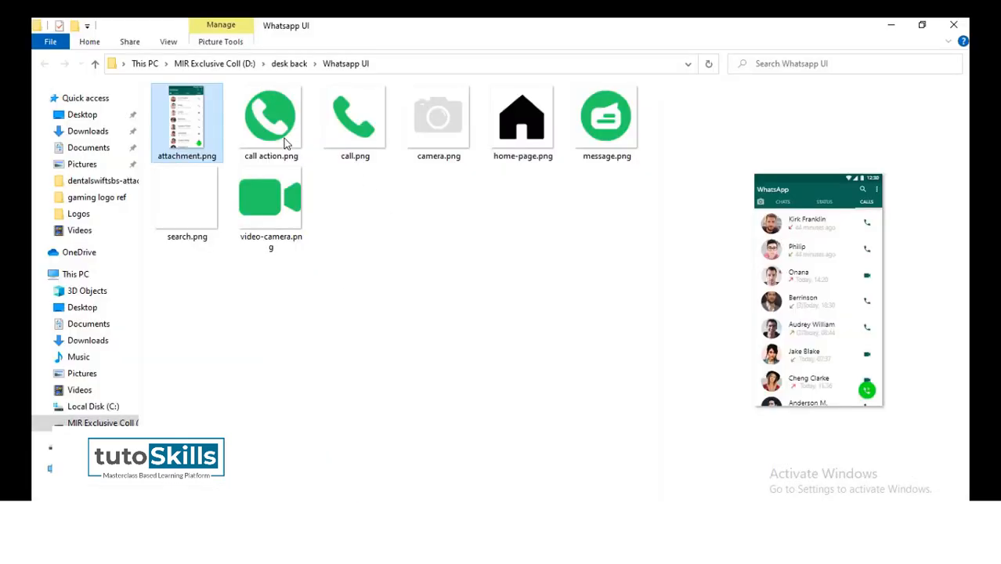
drag(192, 227, 662, 412)
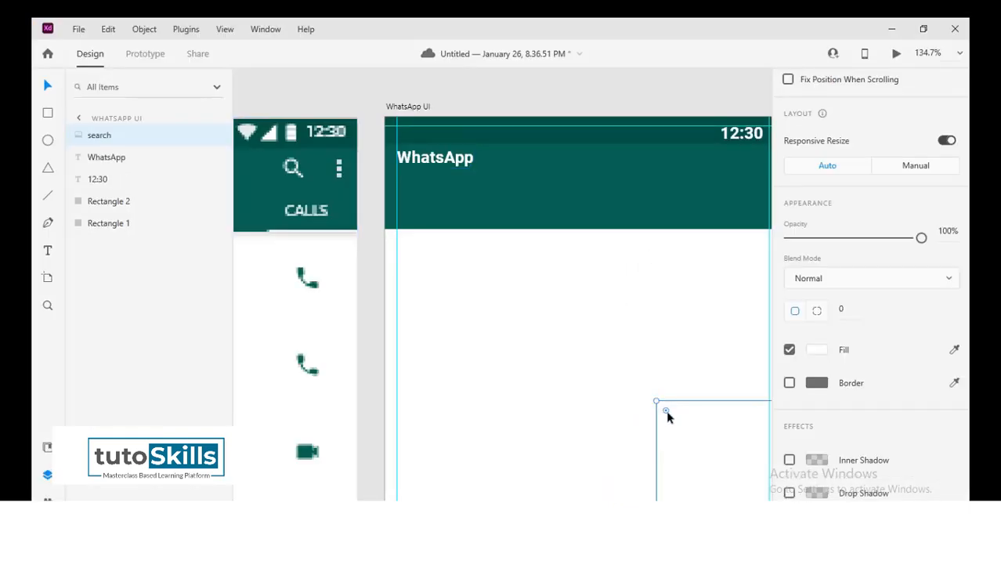
drag(428, 222, 607, 400)
drag(649, 429, 724, 157)
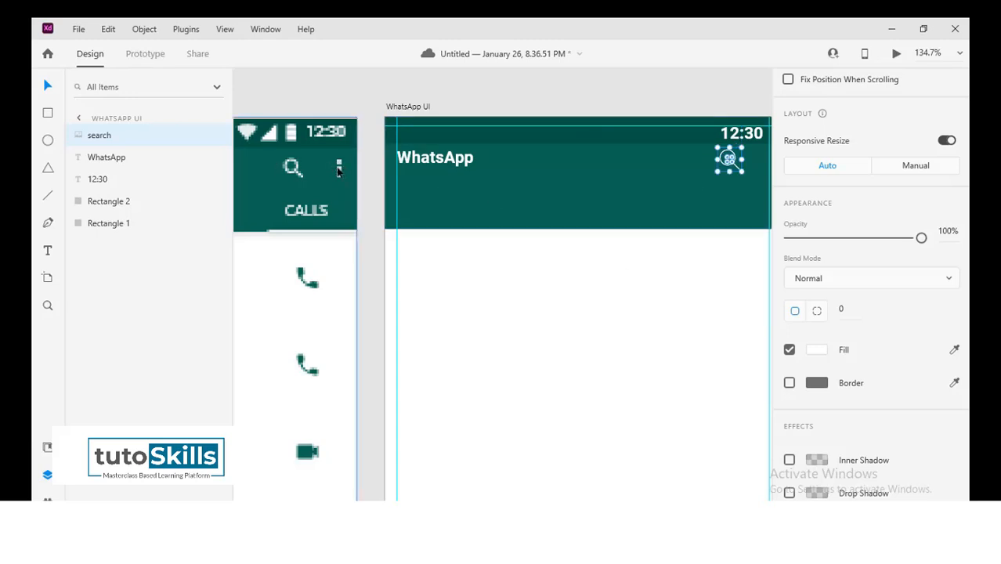
- Draw a small borderless white square in the header against the right margin guide, beside the search icon
drag(735, 244, 475, 293)
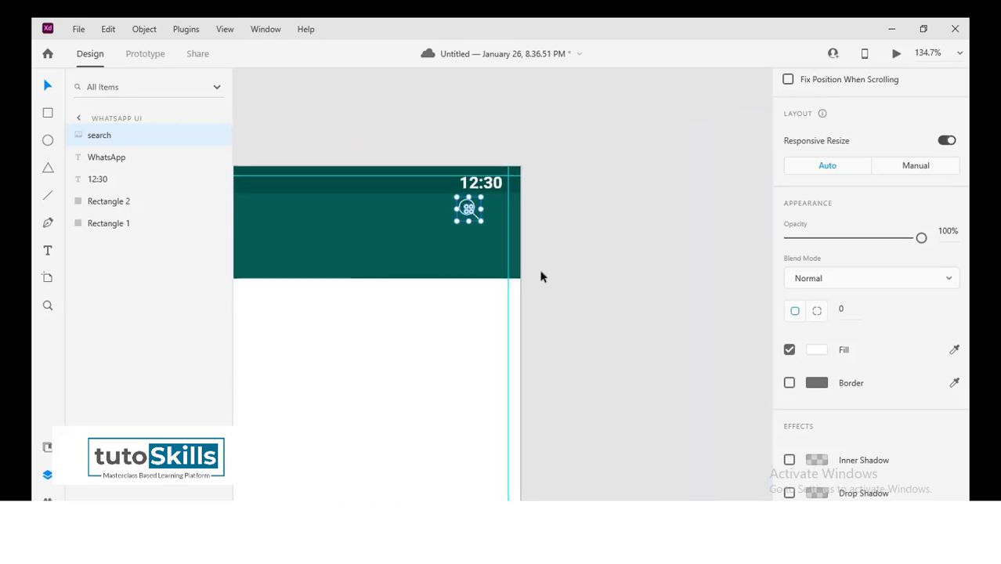
scroll(538, 282, up, 5)
click(298, 146)
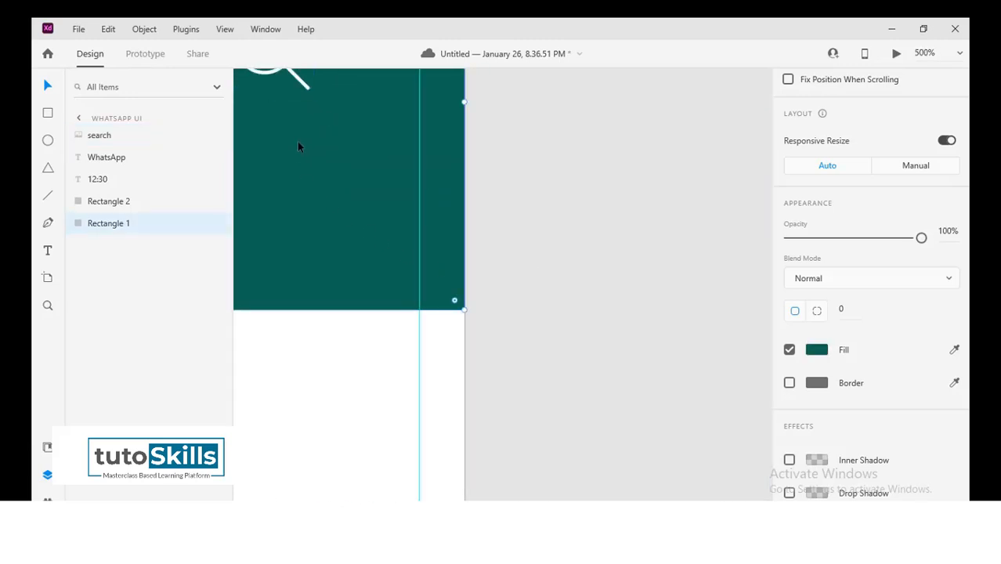
drag(306, 147, 400, 325)
click(48, 113)
drag(492, 187, 515, 208)
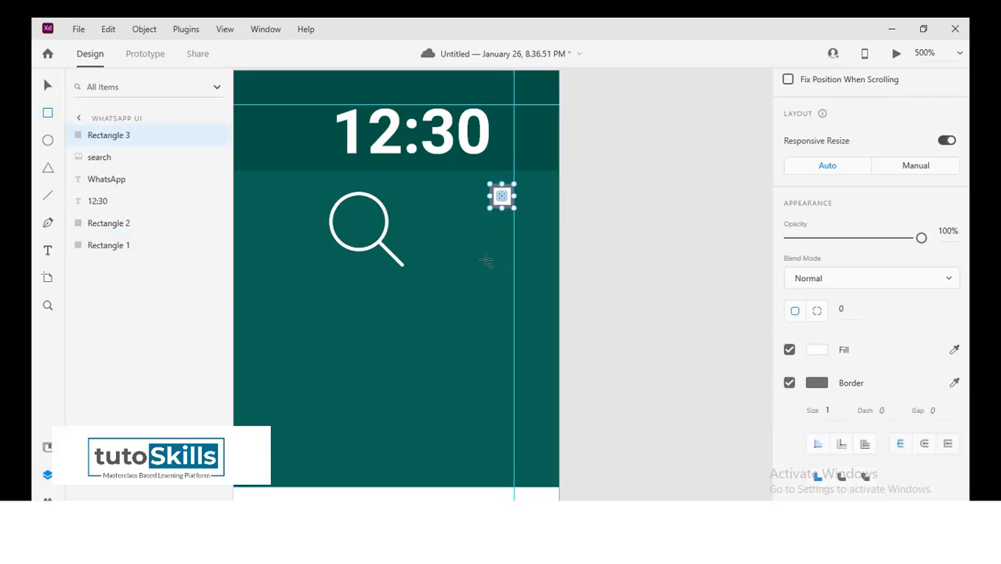
click(788, 383)
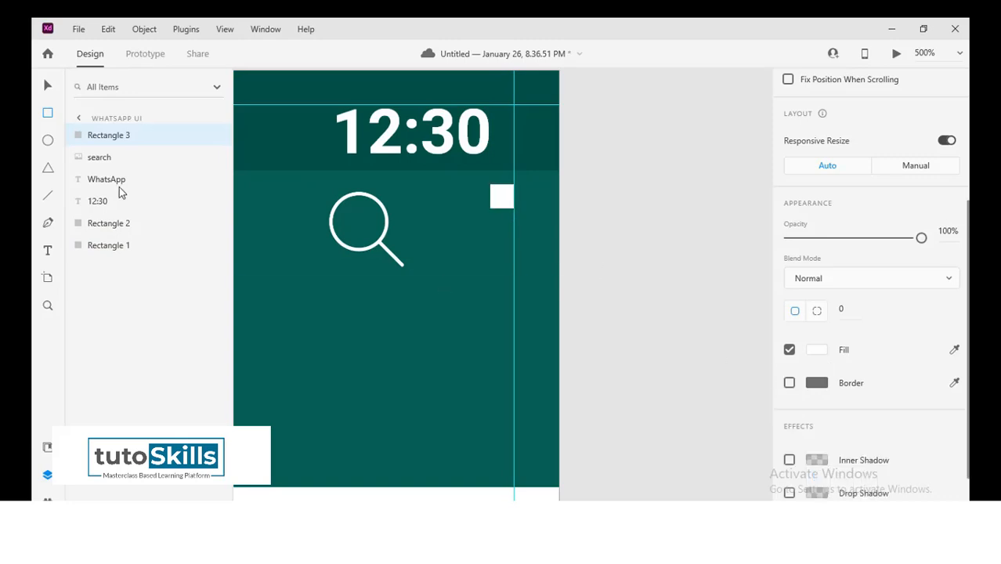
- Duplicate the white square twice straight down with even gaps to form the three-dot menu icon
click(47, 86)
click(503, 203)
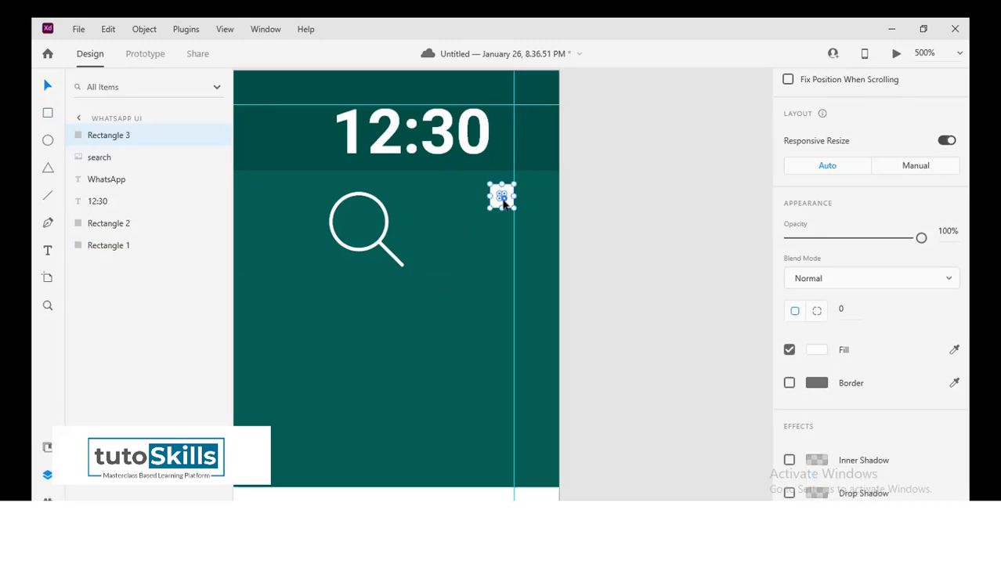
drag(502, 199, 500, 232)
key(ctrl+z)
scroll(499, 237, up, 5)
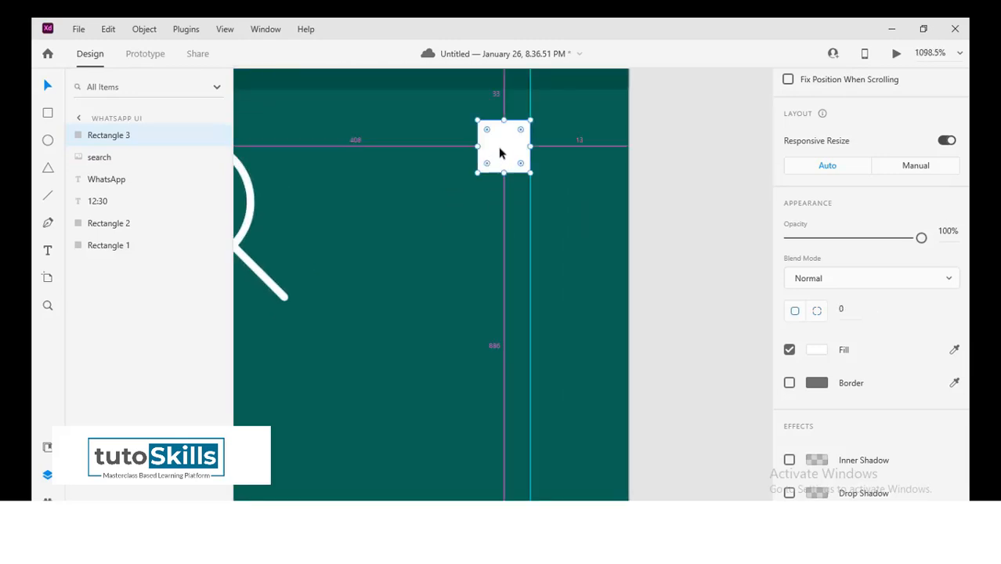
drag(500, 153, 509, 282)
key(Down)
scroll(502, 259, down, 5)
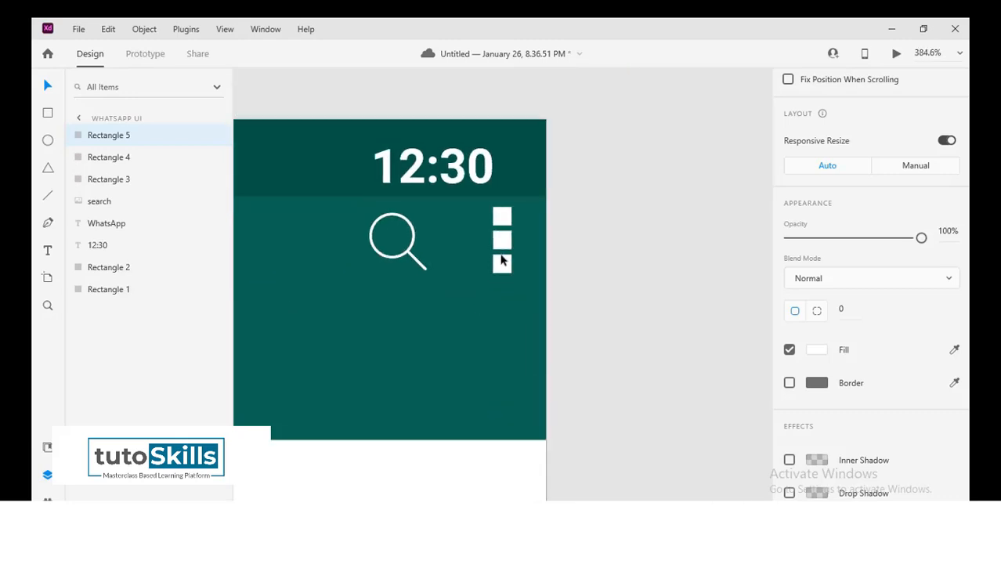
- Group the three stacked white squares into one menu icon
shift+click(502, 249)
shift+click(502, 216)
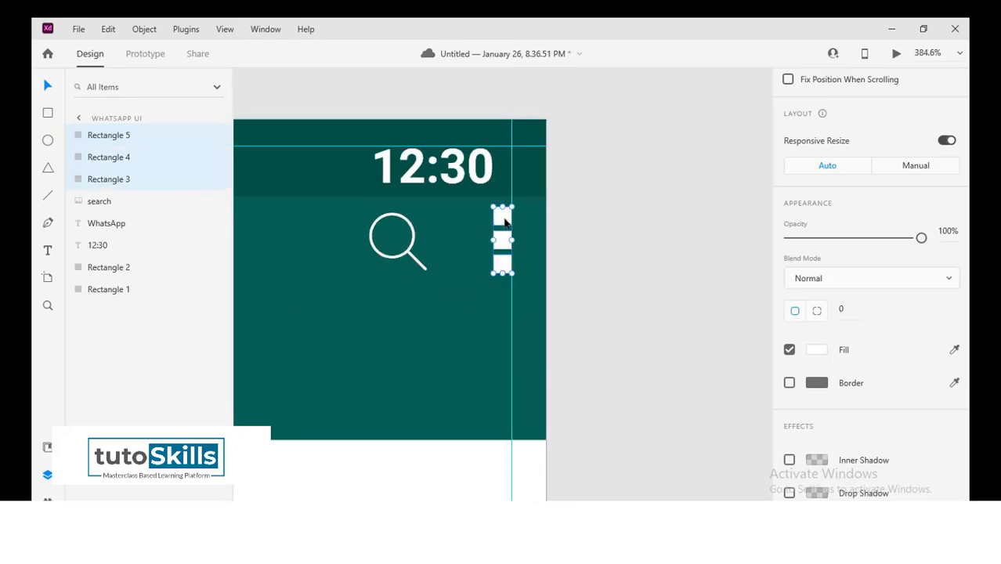
key(ctrl+g)
scroll(480, 291, down, 8)
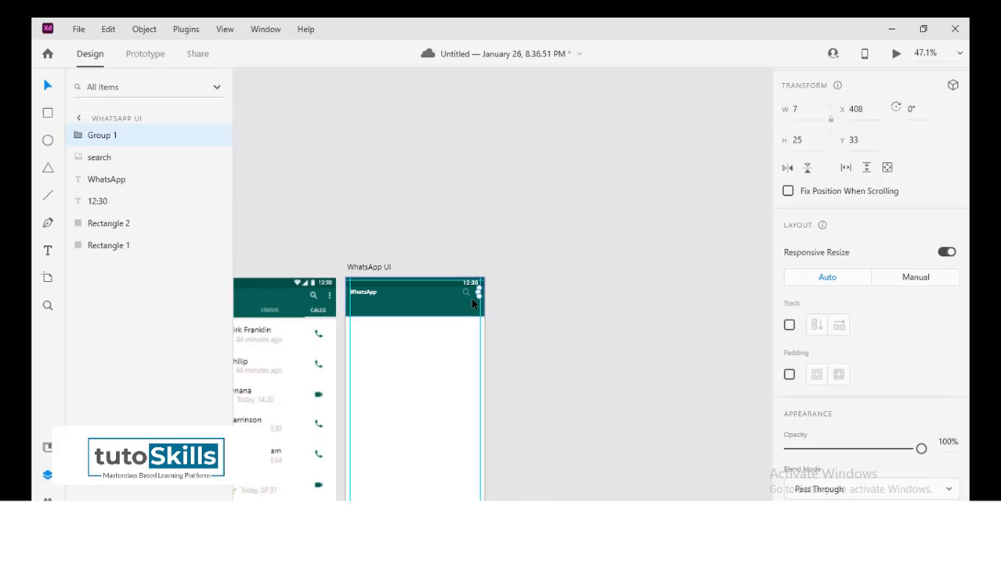
drag(384, 346, 558, 343)
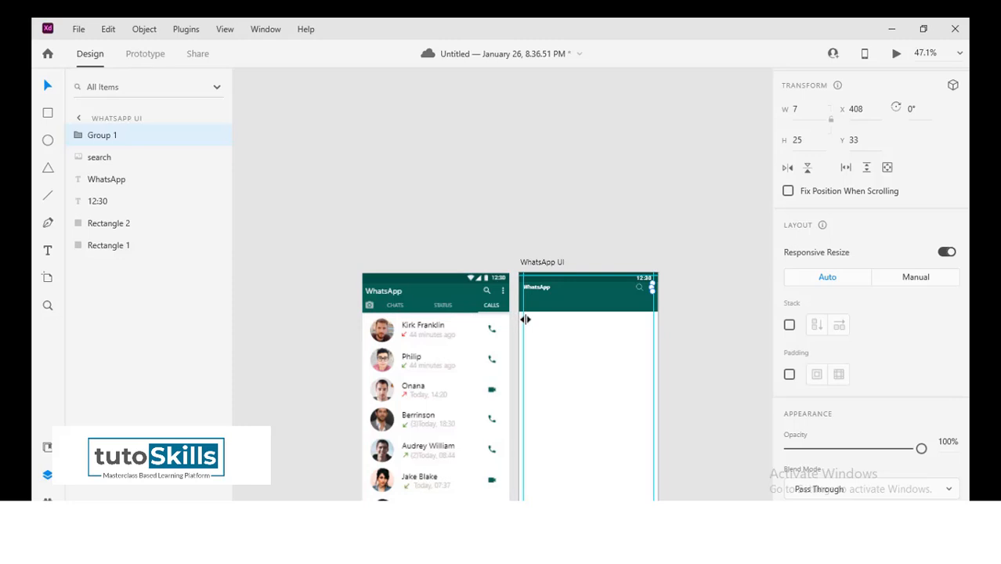
scroll(536, 353, up, 5)
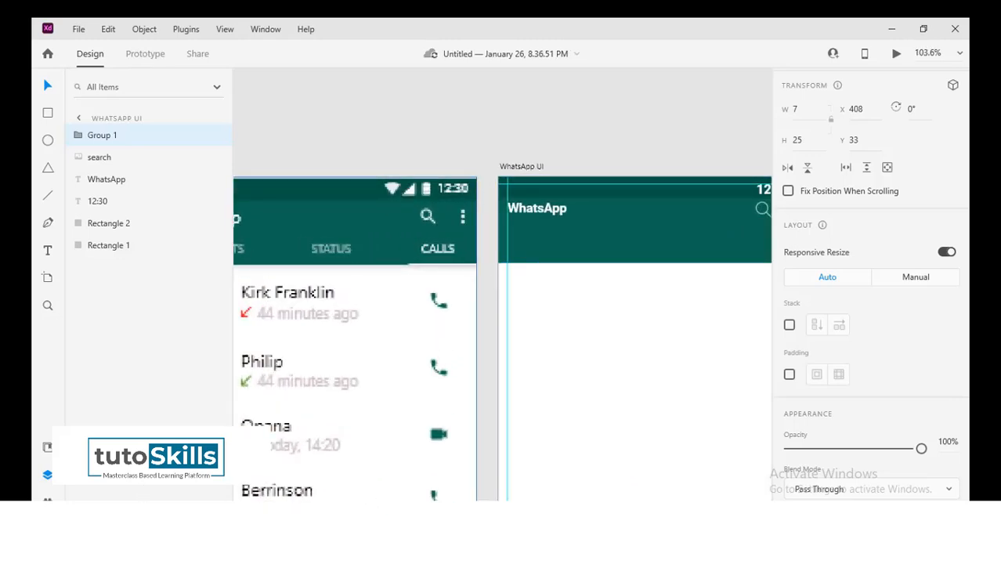
key(alt+Tab)
drag(452, 132, 522, 229)
key(ctrl+z)
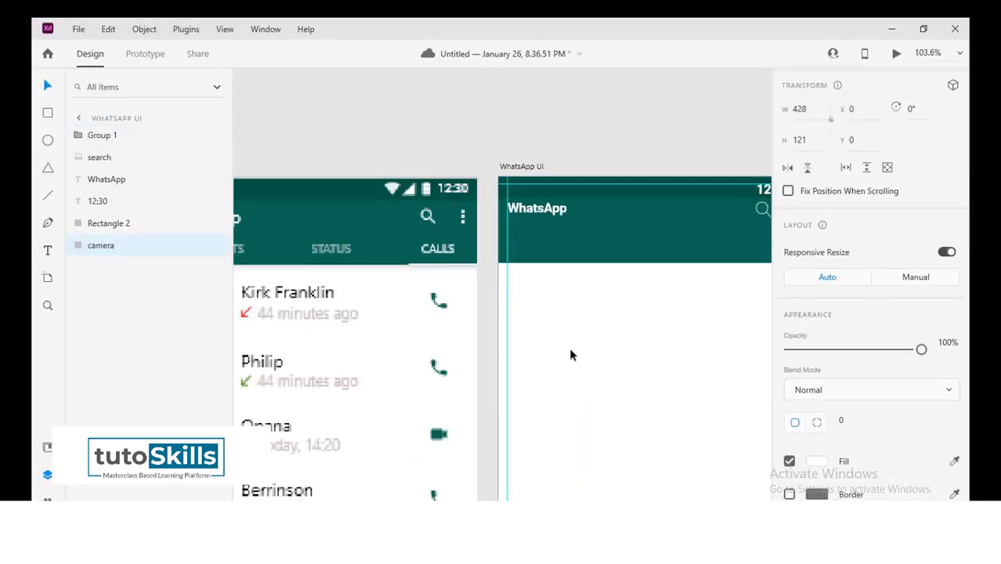
- Import camera.png onto the artboard, scale it to about 42 by 42, and move it below the WhatsApp title in the header
key(alt+Tab)
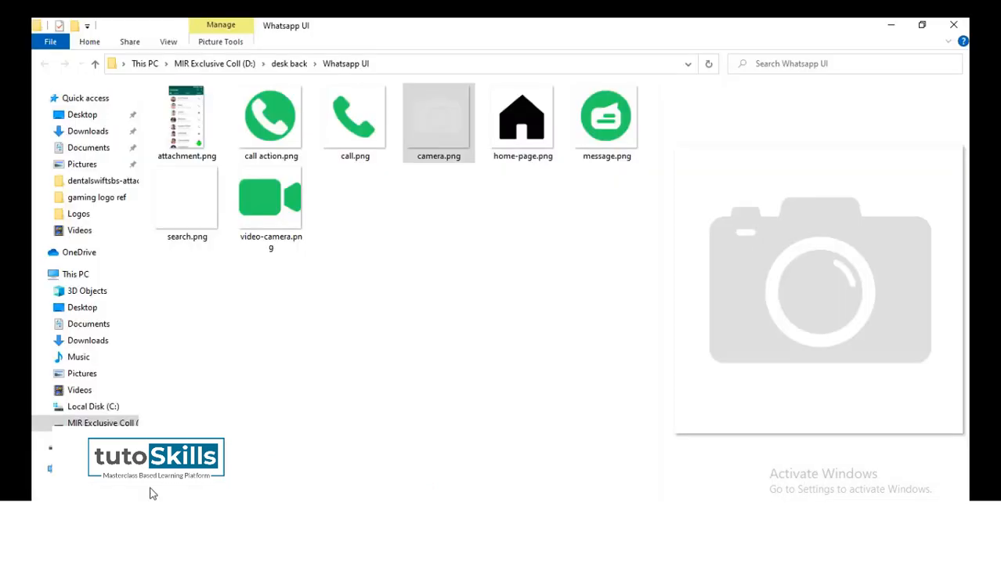
drag(472, 161, 584, 422)
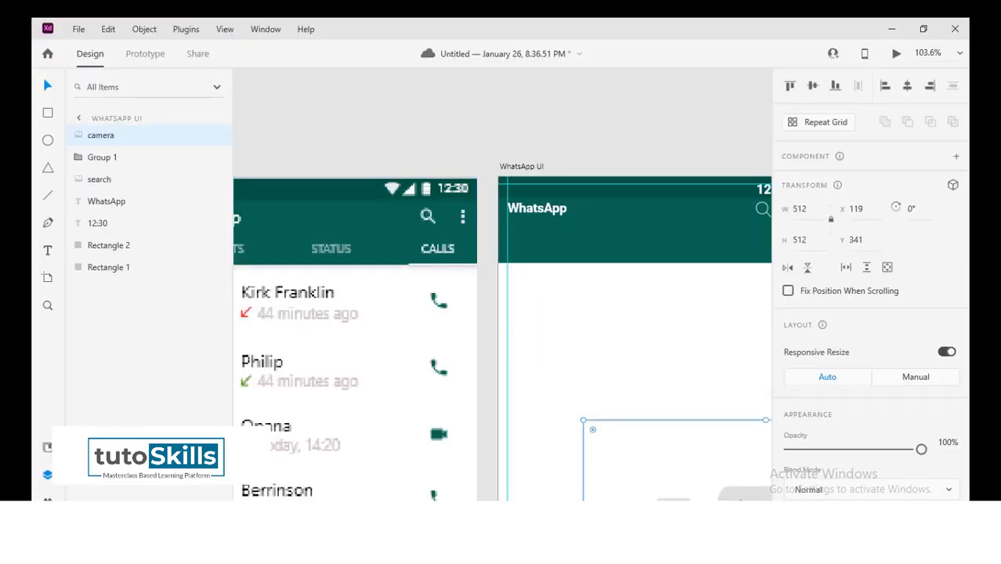
drag(473, 296, 642, 407)
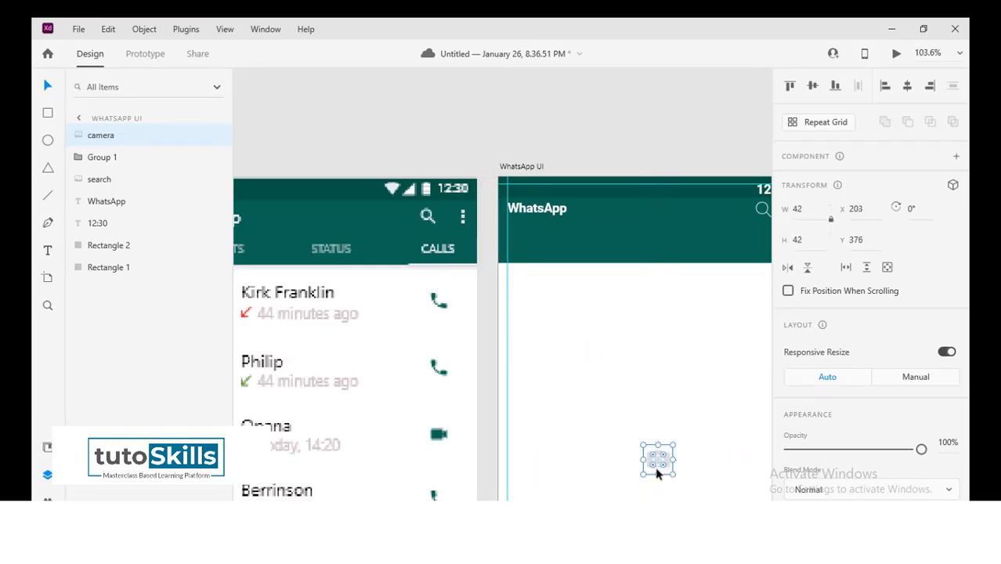
drag(666, 462, 529, 255)
drag(343, 294, 504, 286)
drag(695, 248, 419, 240)
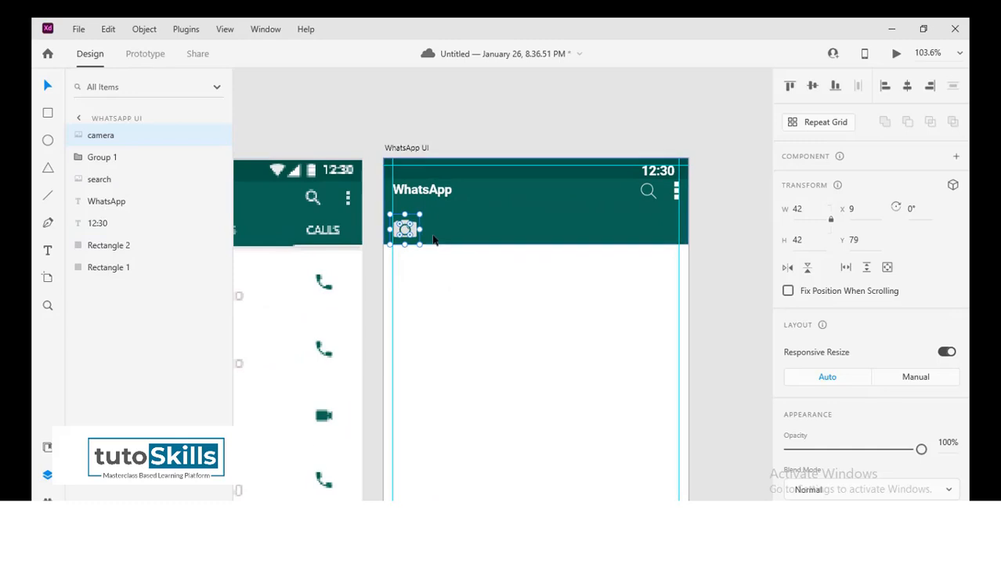
- Shrink the camera icon to about 31 by 31 and align its visible edge with the left margin guide
scroll(464, 297, up, 5)
drag(323, 123, 443, 299)
key(ctrl+z)
drag(350, 186, 512, 387)
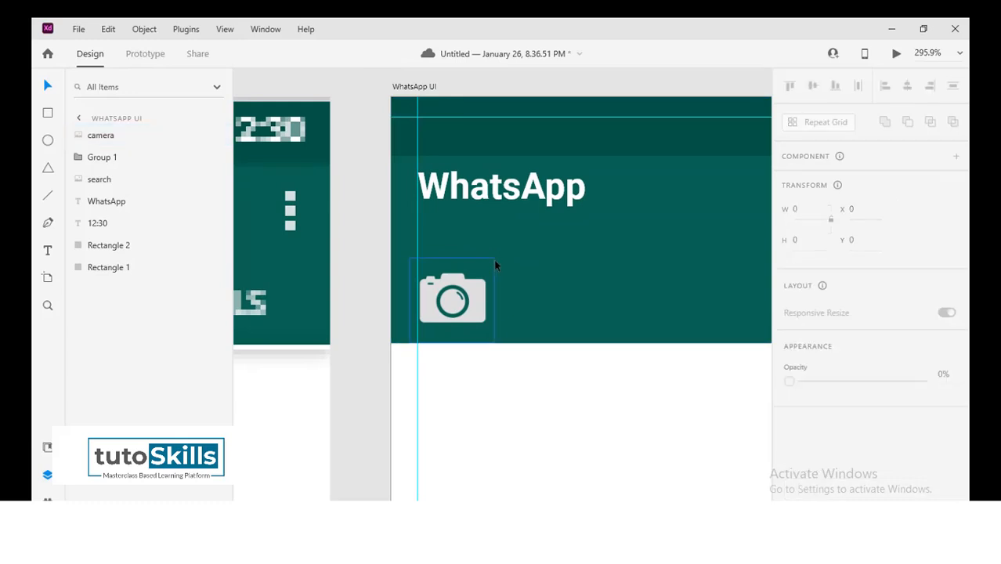
drag(495, 257, 474, 280)
drag(441, 311, 441, 302)
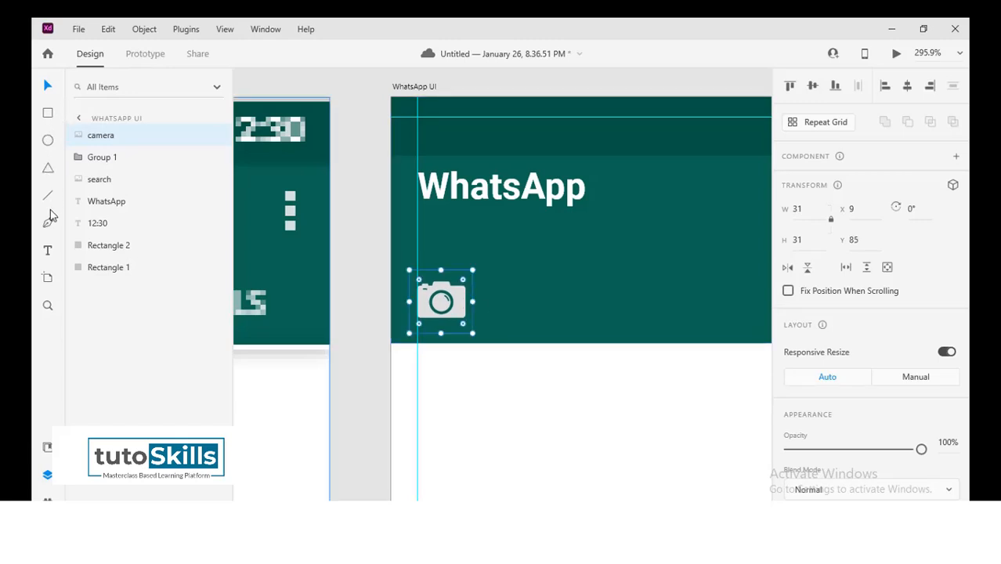
- Add the text "Chats" in the green header, to the right of the camera icon
click(48, 250)
click(633, 331)
click(633, 330)
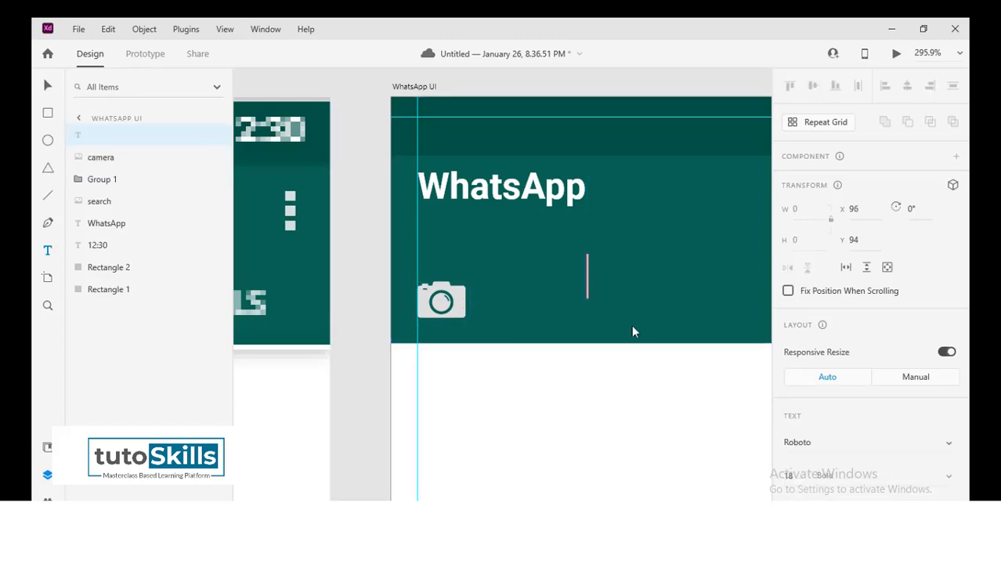
text(Chats)
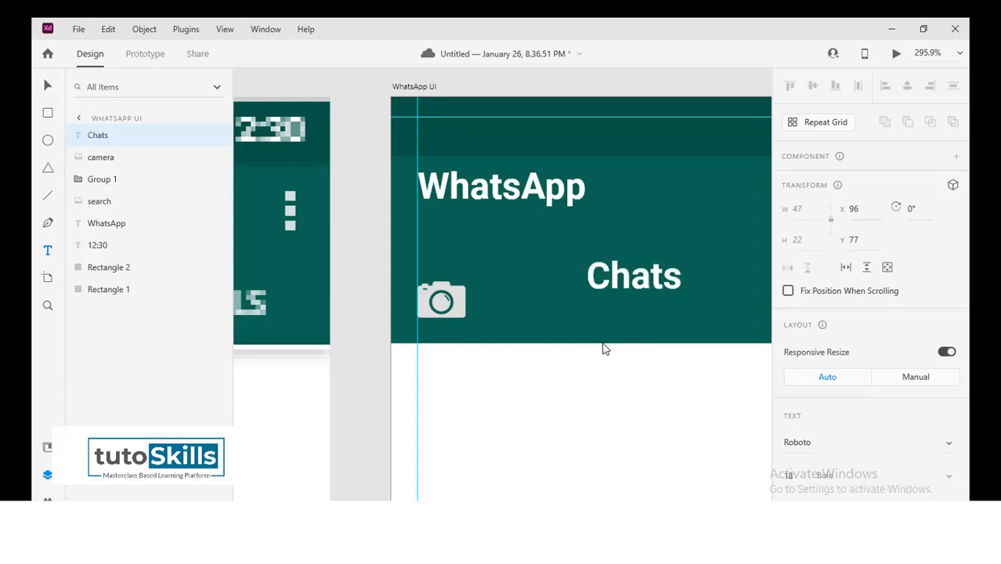
- Change the Chats label to all uppercase and move it level with the camera icon
click(48, 85)
drag(328, 290, 577, 256)
drag(410, 292, 225, 320)
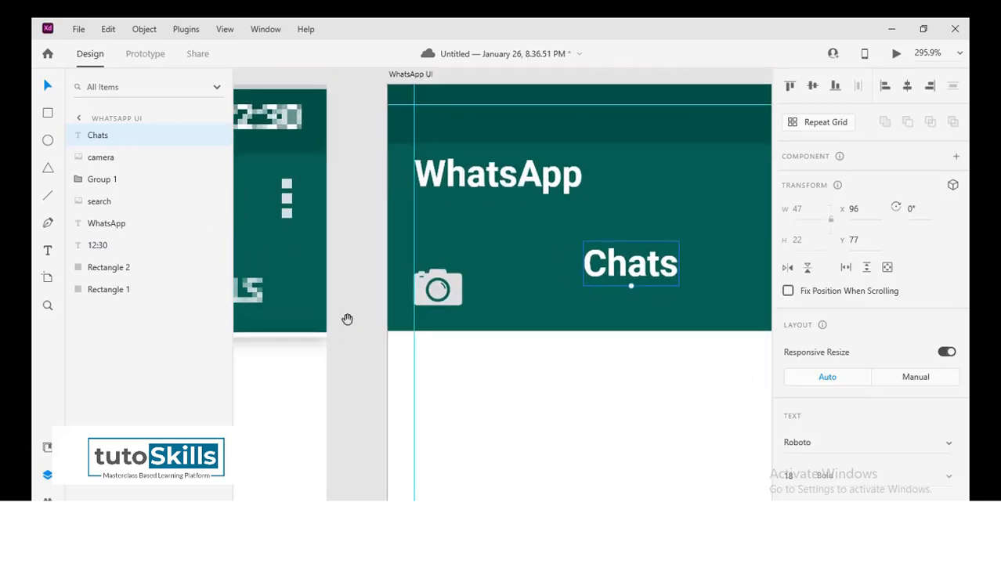
drag(574, 294, 414, 314)
double_click(476, 284)
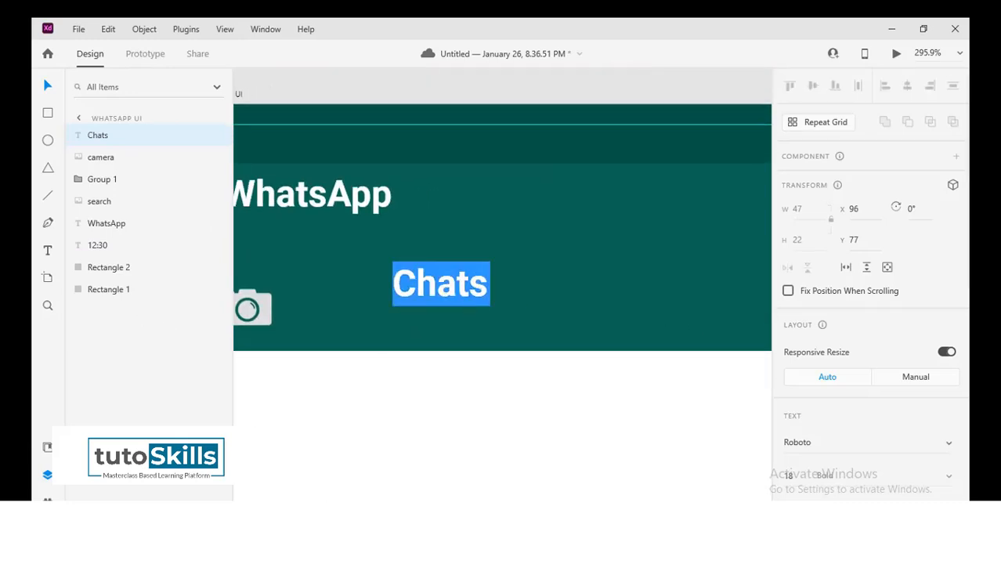
scroll(853, 291, down, 6)
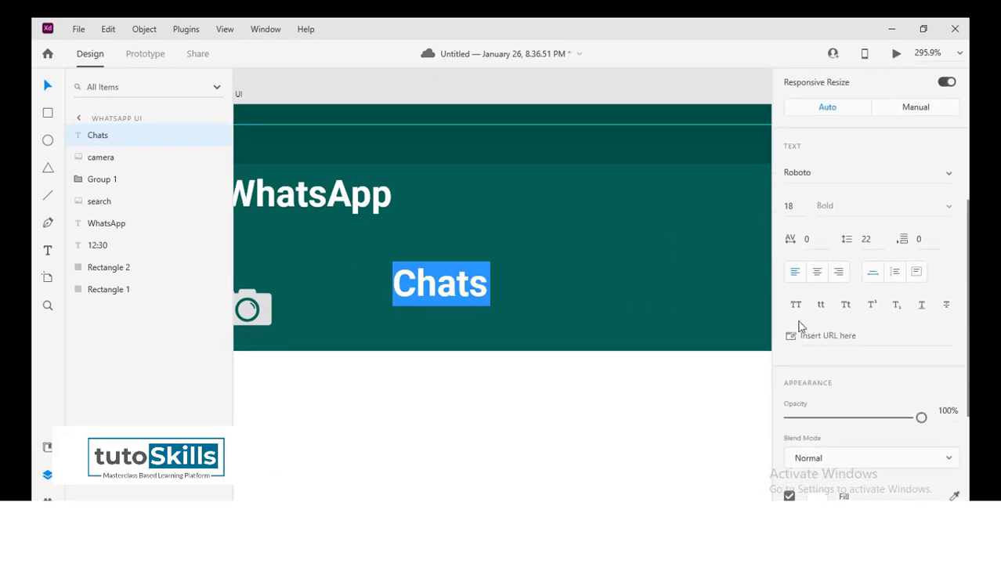
click(795, 306)
click(45, 86)
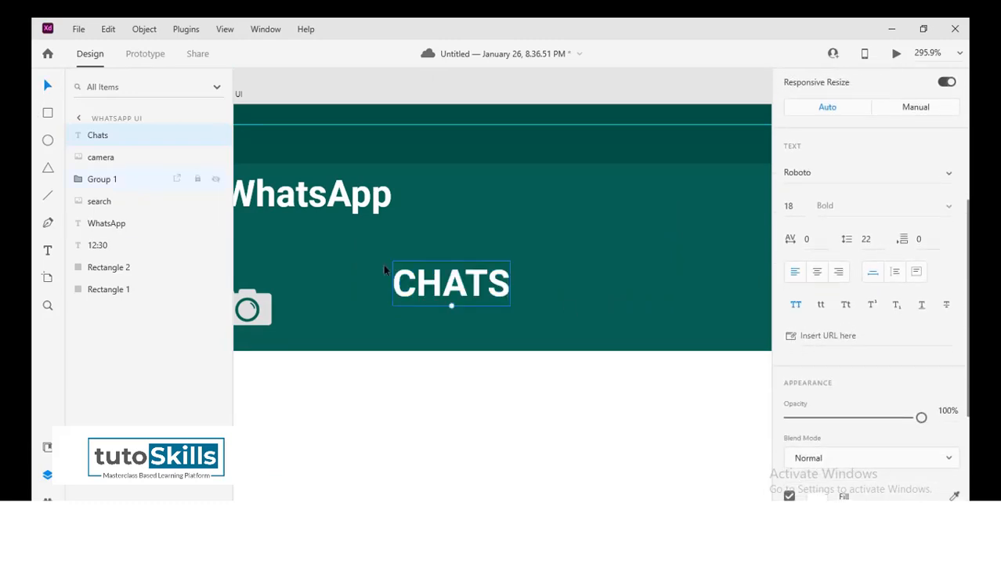
drag(478, 282, 452, 307)
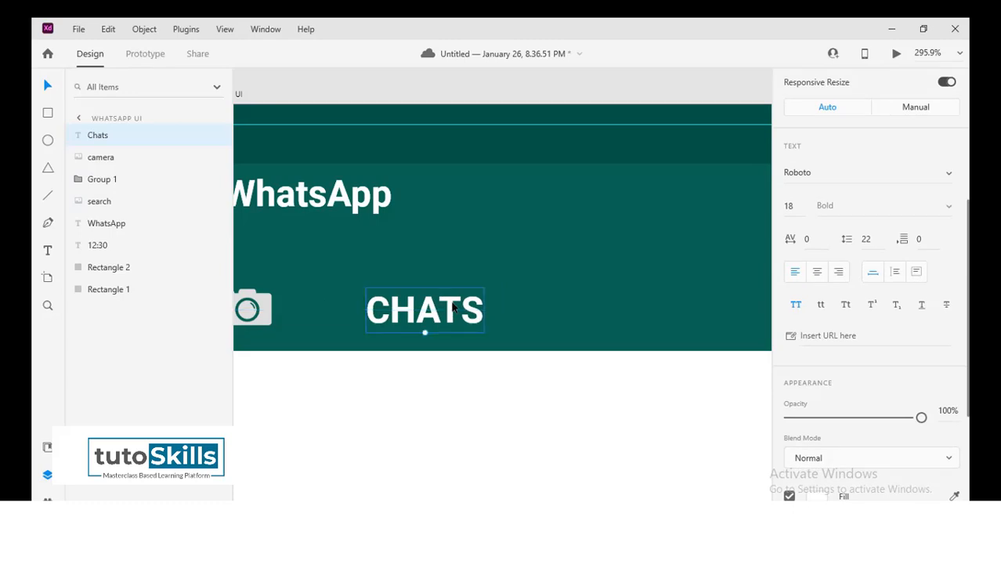
- Duplicate the CHATS label twice along the same row to make three tab labels
scroll(453, 307, down, 4)
scroll(454, 307, down, 4)
drag(456, 306, 640, 308)
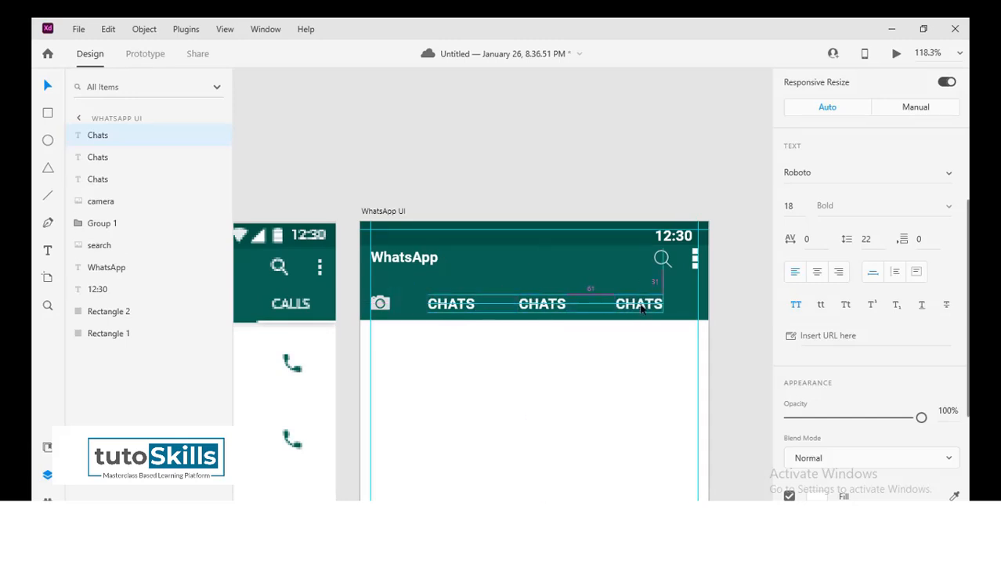
- Replace the middle tab label's text with "STATUS"
click(540, 306)
double_click(534, 305)
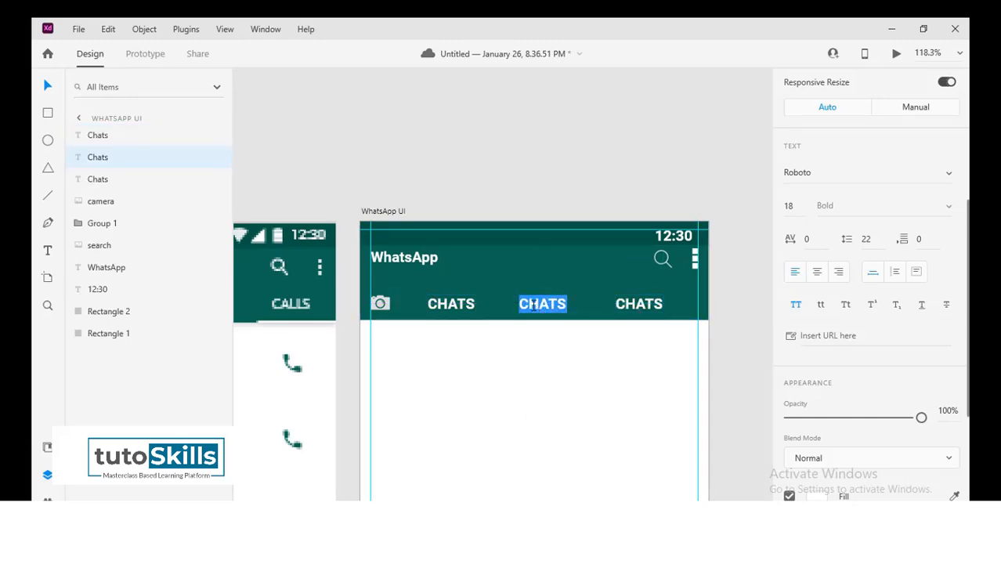
text(STAUS)
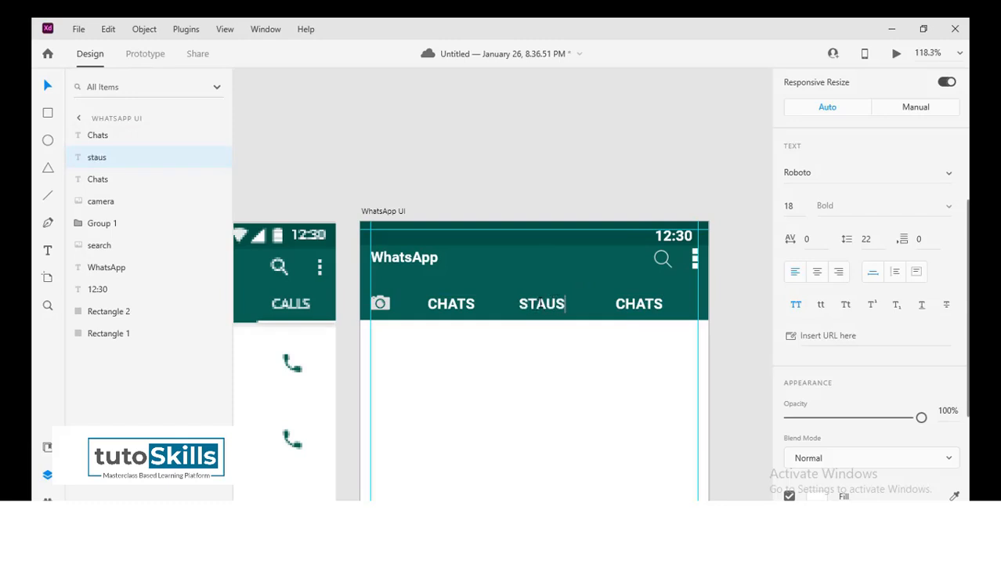
text(T)
- Replace the last tab label's text with "CALL"
double_click(629, 306)
double_click(628, 305)
text(CALL)
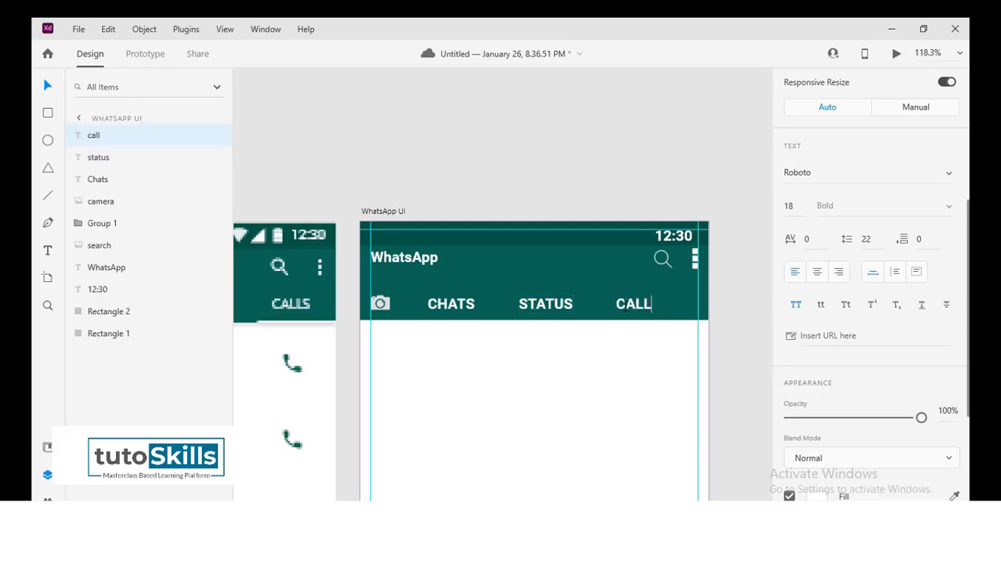
- Move the CALL label closer to the right margin guide and shift STATUS right to balance the tab spacing
click(47, 88)
drag(639, 305, 657, 304)
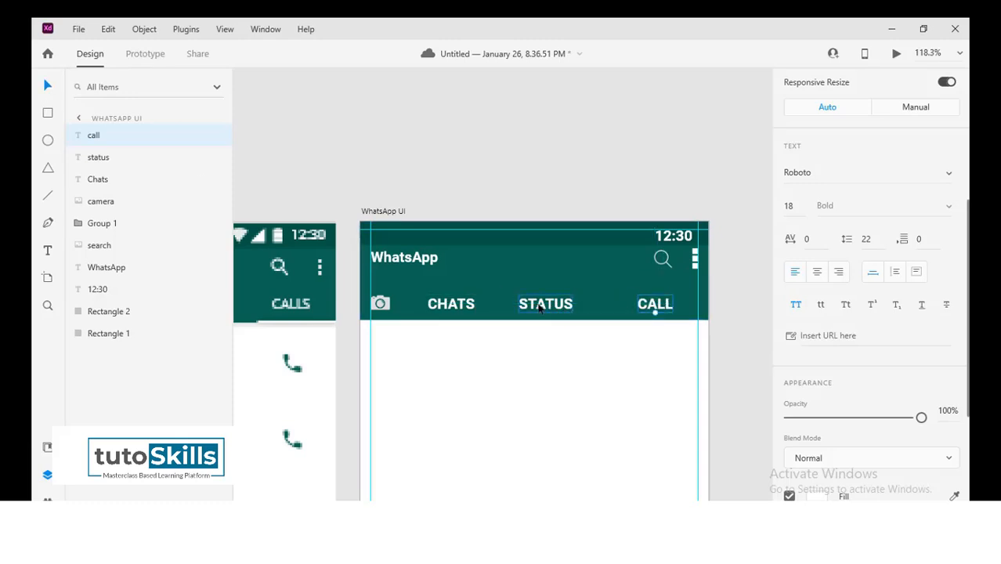
drag(538, 307, 553, 308)
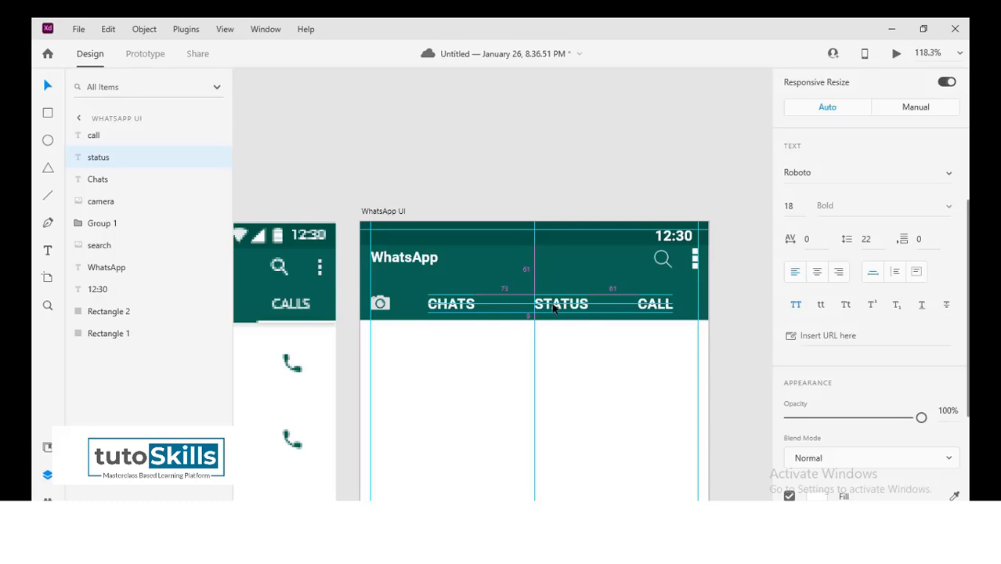
- Nudge the STATUS label slightly left to even out its spacing between CHATS and CALL
drag(552, 308, 549, 307)
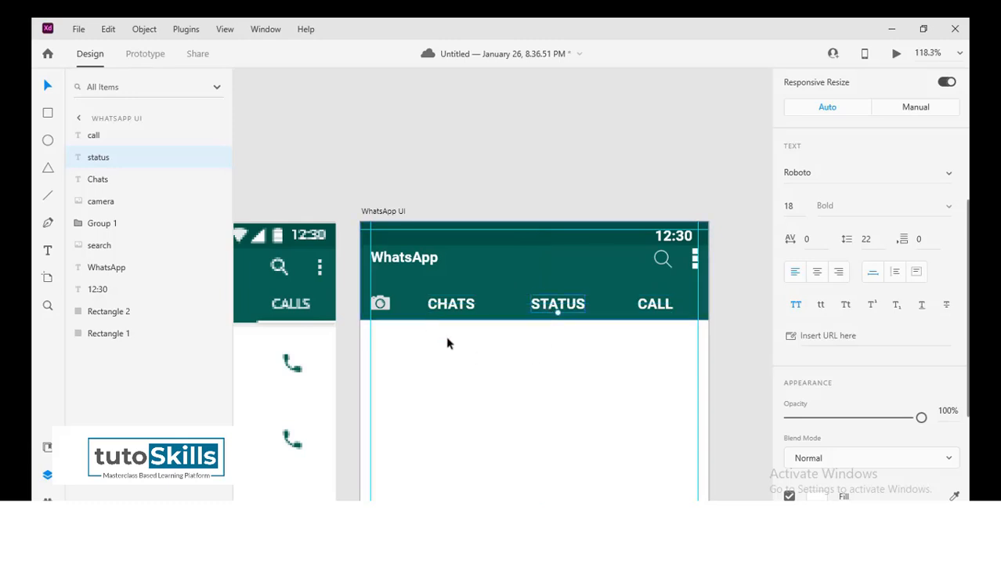
scroll(514, 348, down, 5)
scroll(513, 348, up, 3)
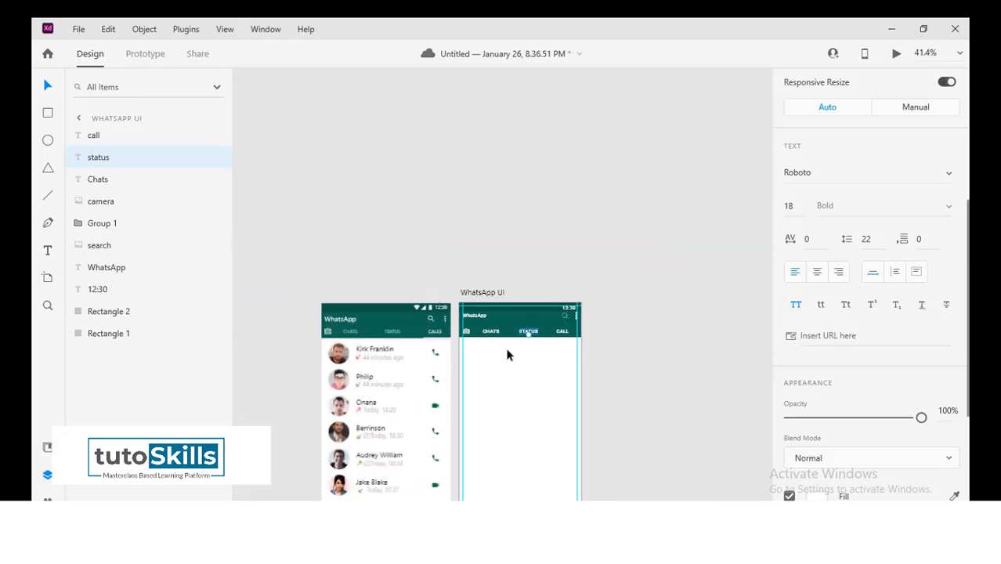
scroll(462, 357, up, 4)
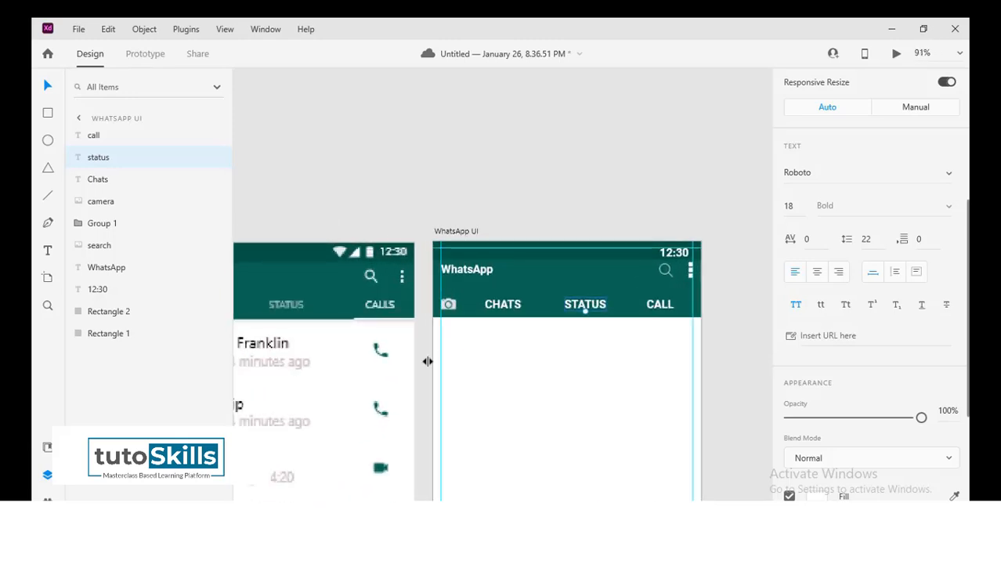
- Draw a thin rectangle about 92 wide and 6 high under the CALL label, ending near the right margin guide
drag(335, 331, 479, 237)
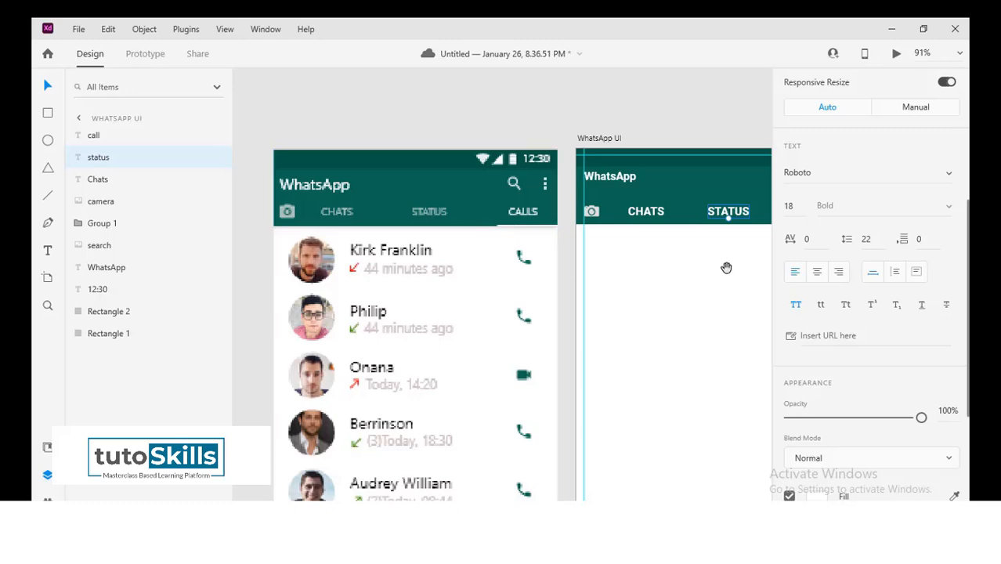
scroll(574, 270, right, 5)
click(48, 113)
drag(520, 255, 577, 255)
key(v)
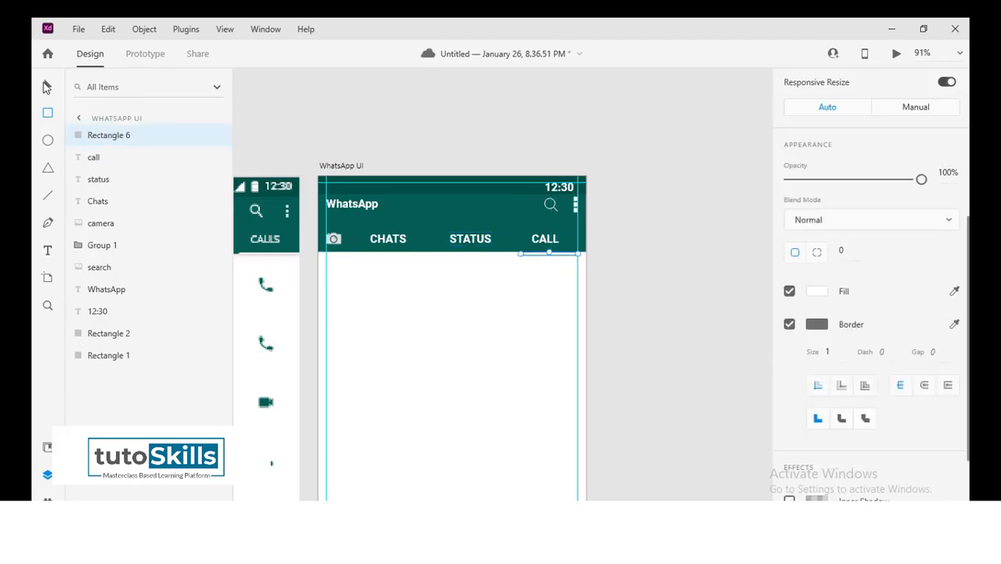
- Remove the thin rectangle's border and set its fill to light grey #E4E4E4
click(789, 325)
click(810, 296)
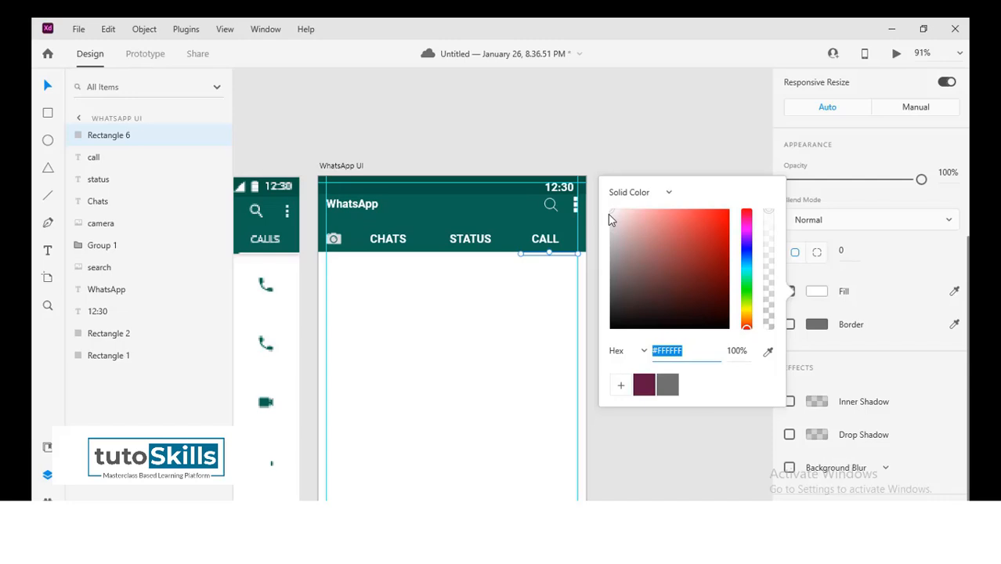
drag(608, 212, 609, 222)
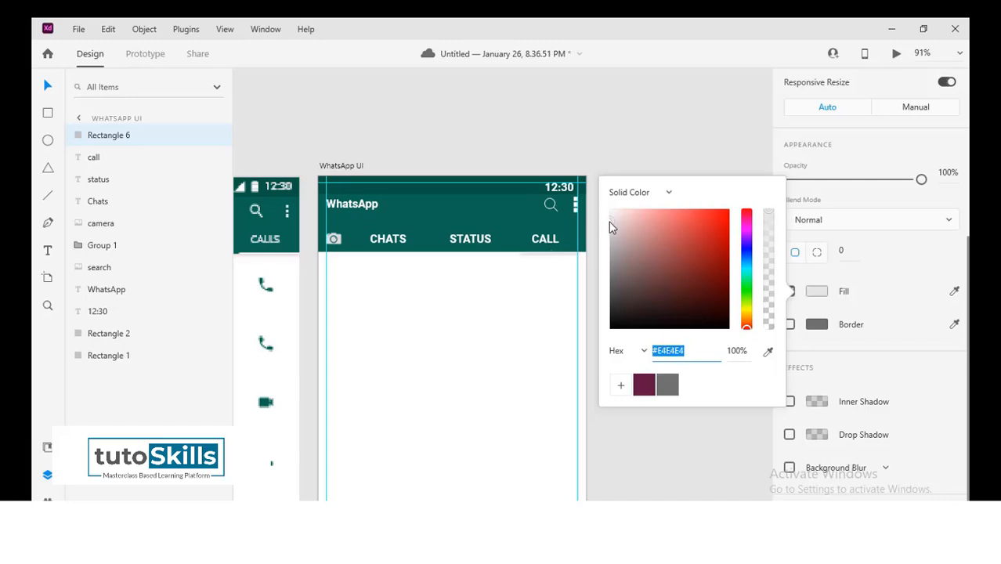
click(613, 362)
- Nudge the grey bar under CALL to X 320, Y 121, flush with the header's bottom edge
scroll(608, 345, up, 5)
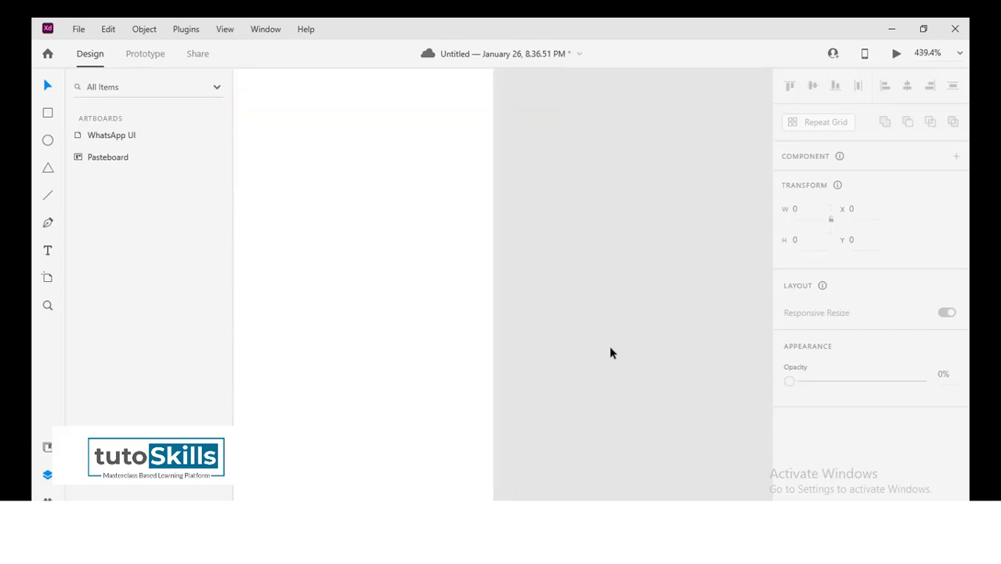
drag(431, 190, 607, 364)
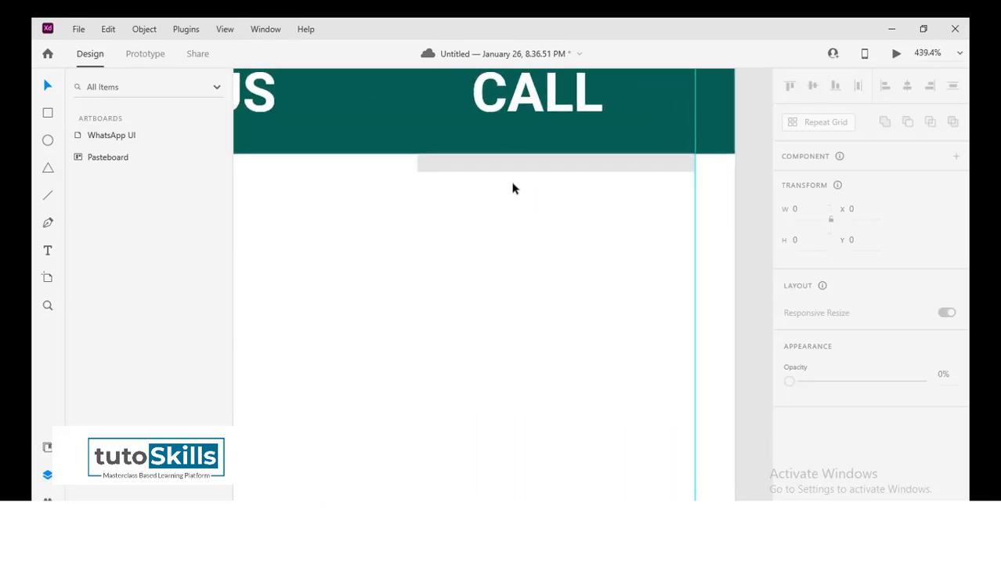
drag(526, 166, 519, 172)
scroll(530, 191, down, 10)
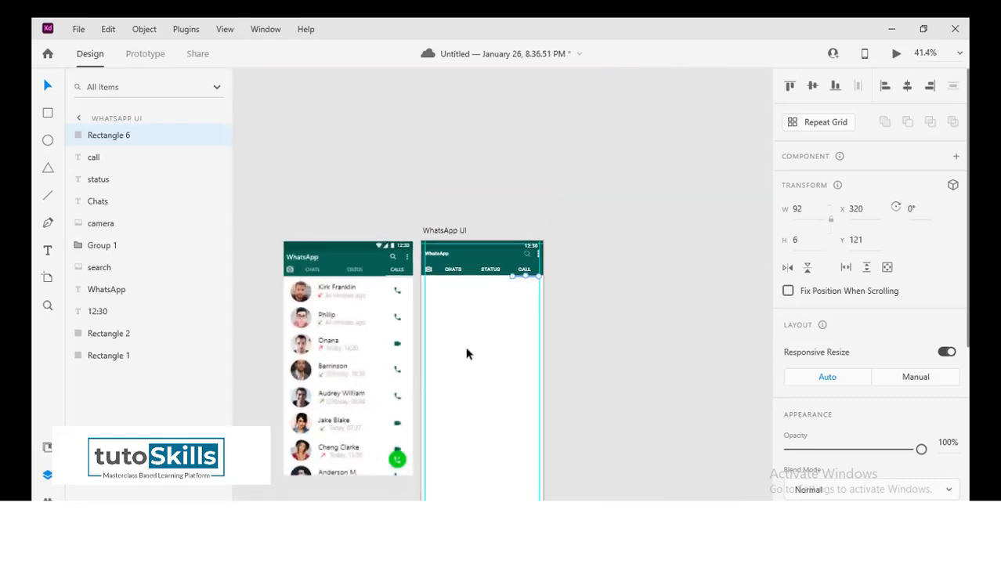
scroll(466, 354, up, 3)
drag(326, 312, 462, 264)
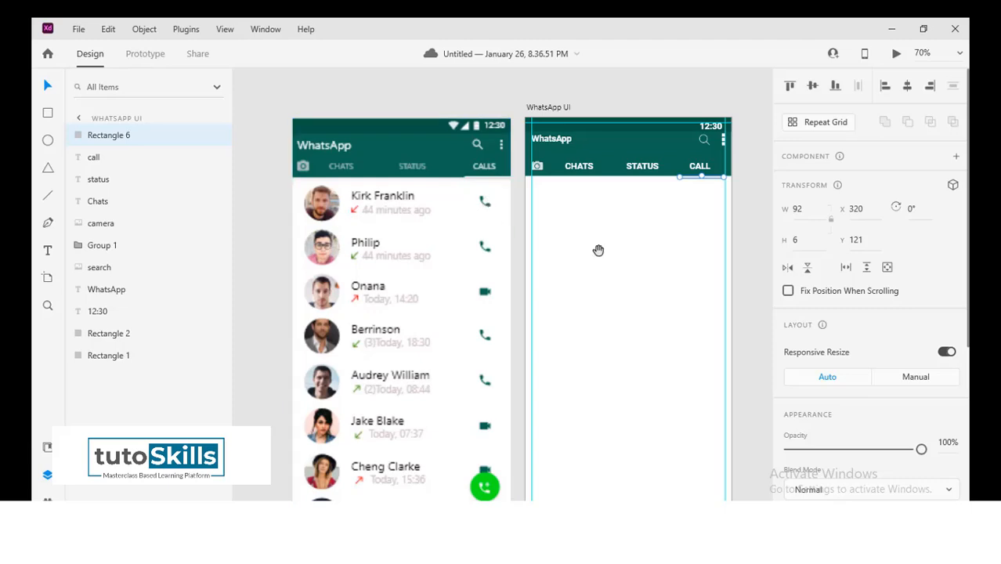
- Draw a circle about 70 by 70 below the header against the left margin guide, placing it at X 13, Y 132
drag(599, 252, 493, 317)
scroll(519, 329, up, 5)
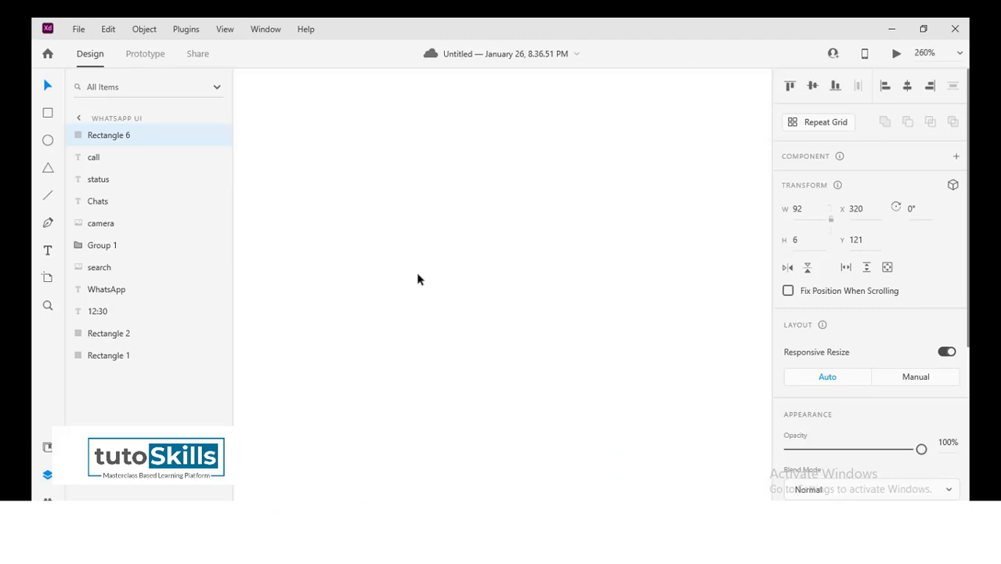
scroll(417, 279, down, 3)
click(48, 140)
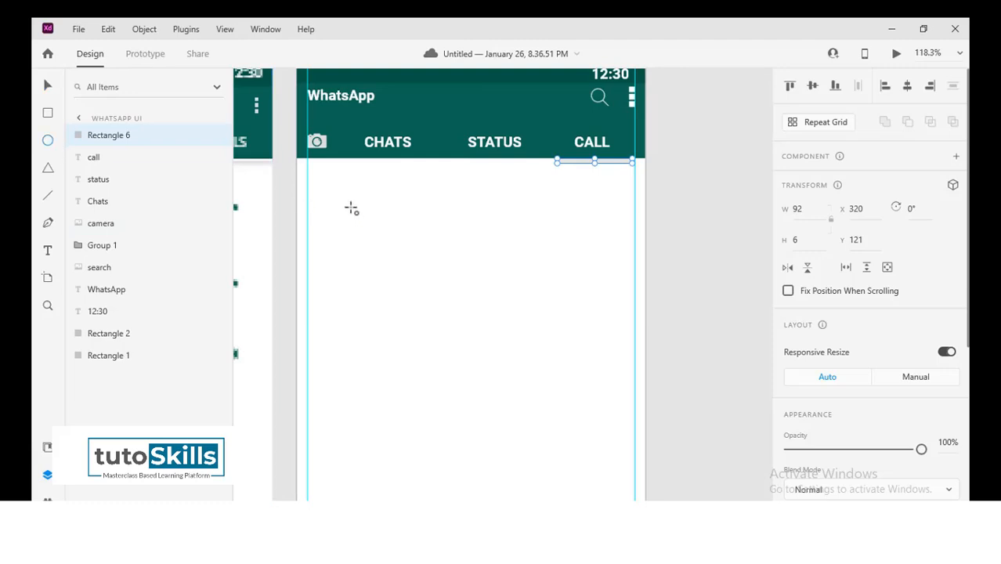
mouse_move(309, 168)
mouse_down()
mouse_move(380, 243)
mouse_move(365, 226)
mouse_up()
click(47, 88)
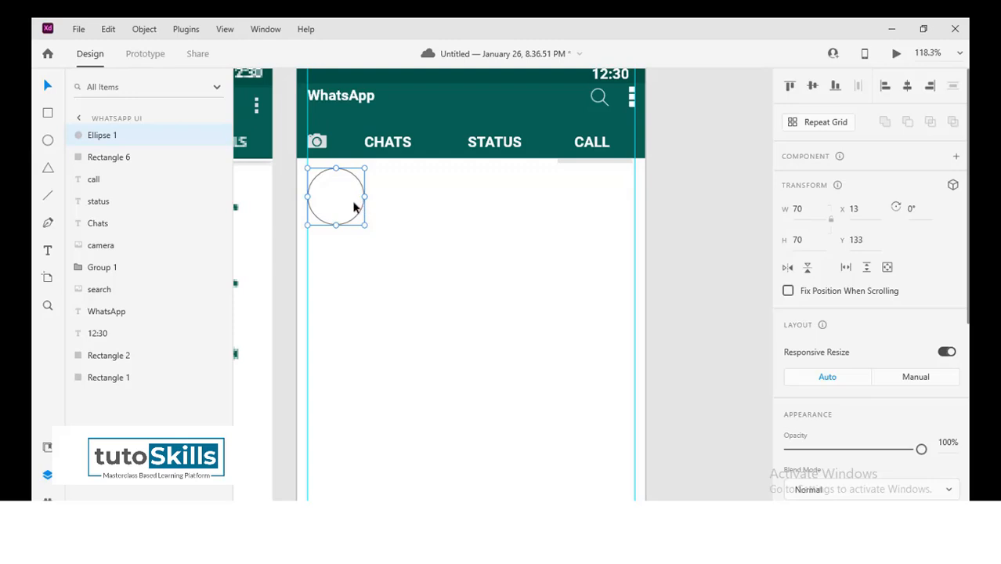
drag(354, 207, 379, 238)
drag(340, 201, 340, 201)
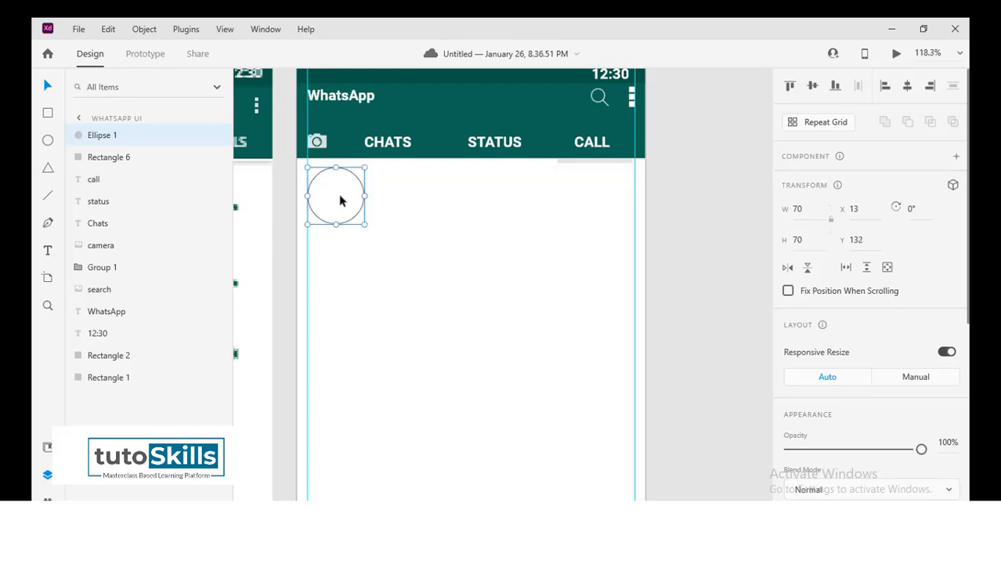
- Switch to the Whatsapp UI folder in File Explorer and fill the circle with the user3.jpg image
click(184, 530)
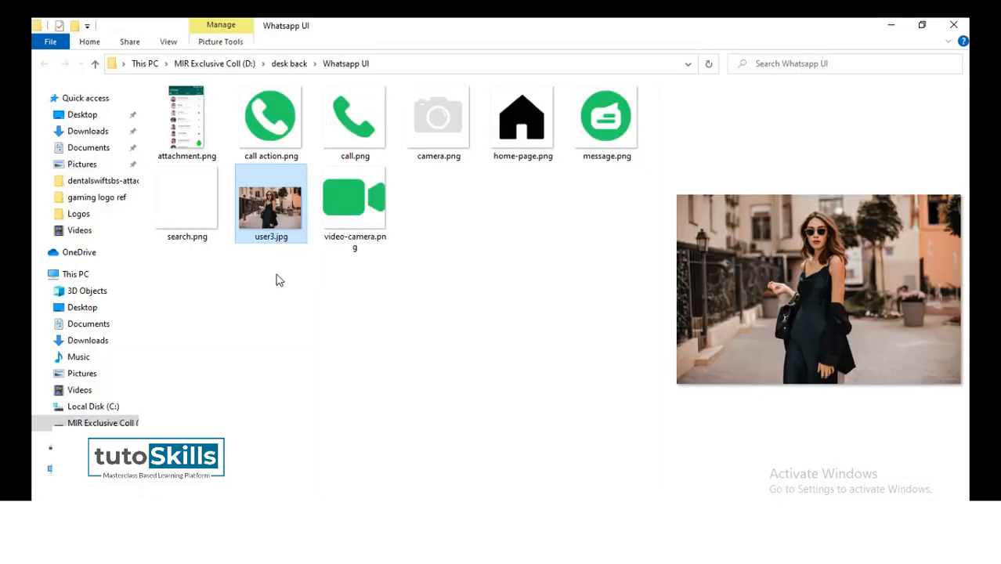
drag(261, 231, 333, 192)
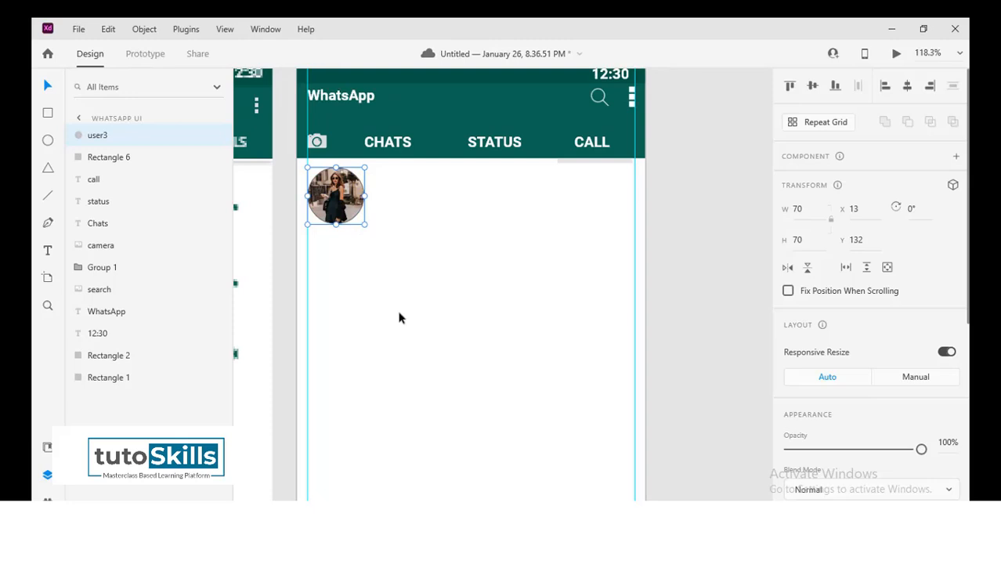
- Add a text label beside the avatar with the first contact's name from the reference and select all its text
drag(366, 308, 580, 298)
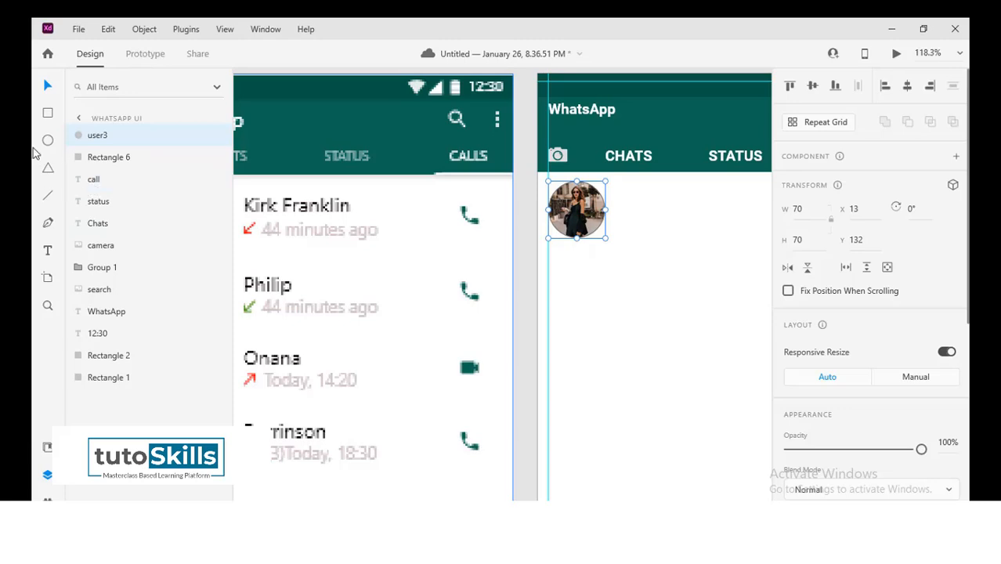
click(48, 252)
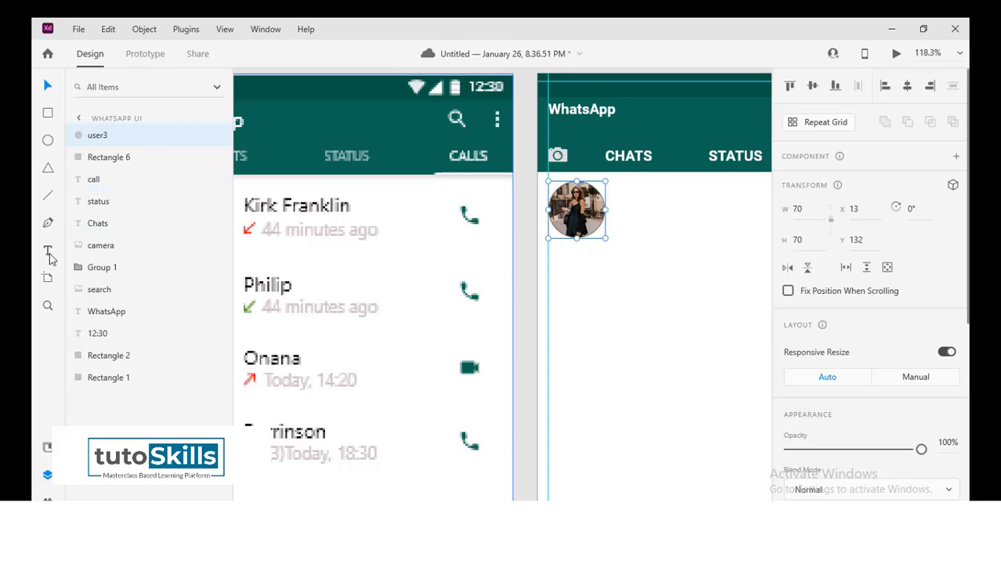
click(645, 217)
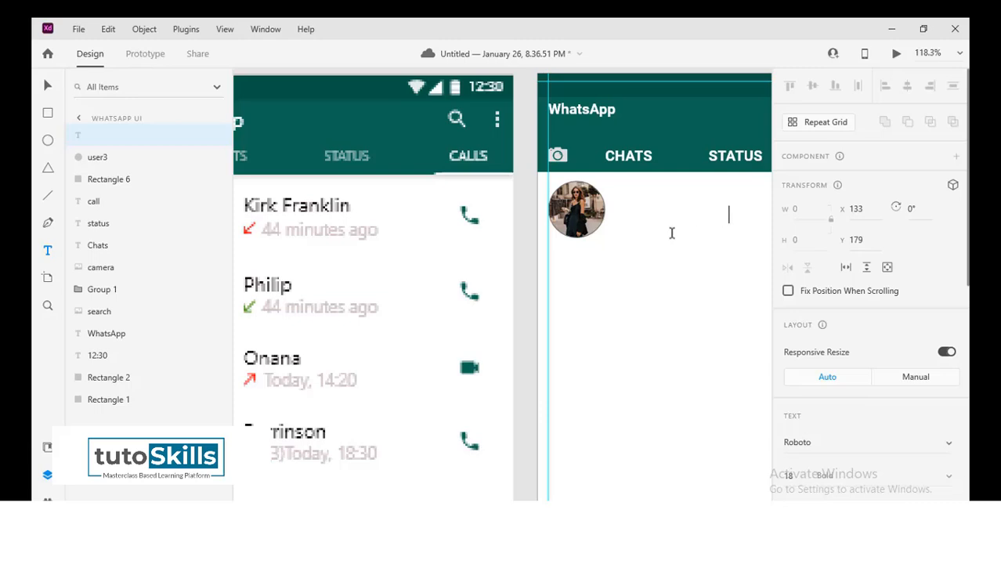
key(ctrl+a)
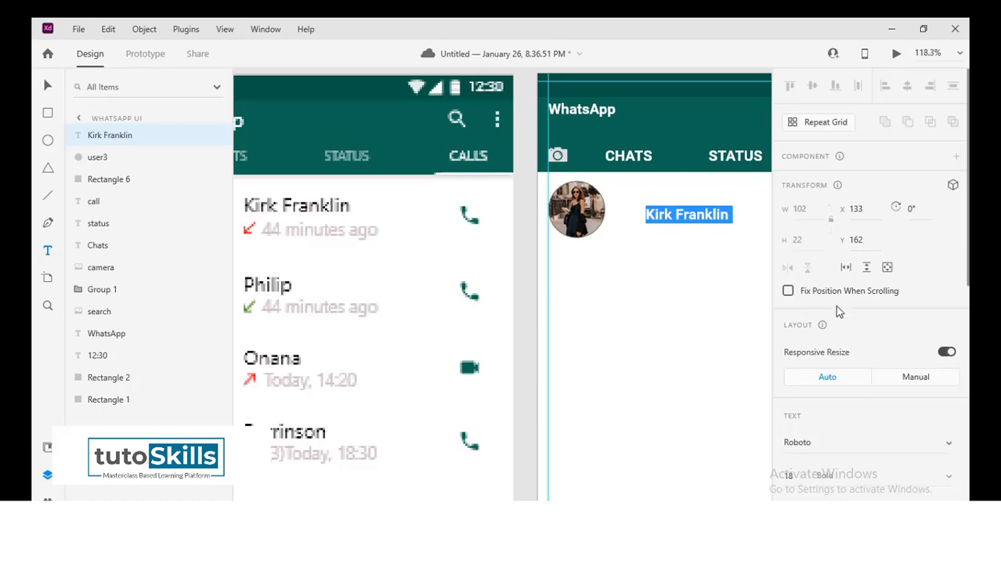
- Set the contact name's fill colour to black
scroll(840, 308, down, 10)
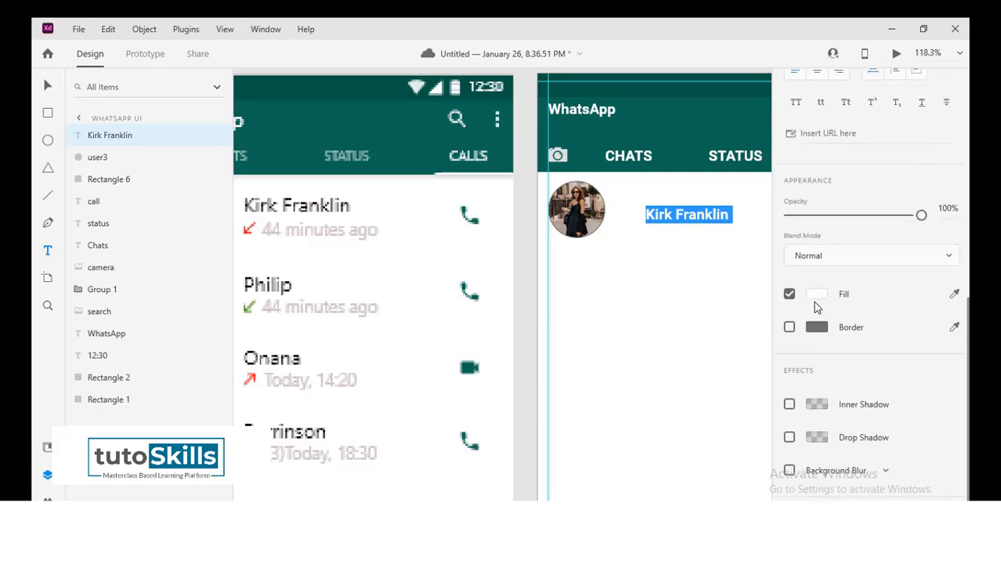
click(818, 296)
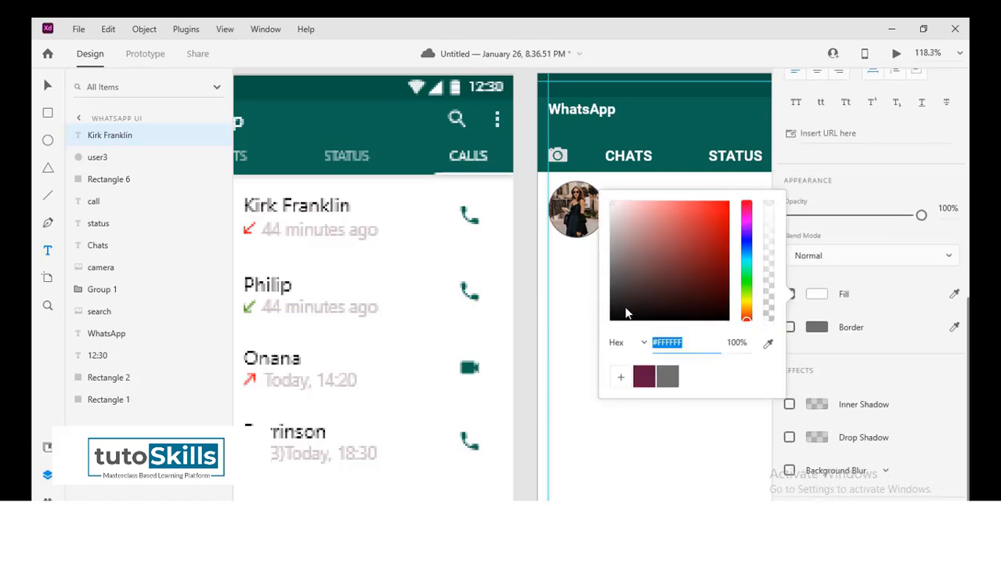
drag(633, 310, 606, 324)
click(821, 295)
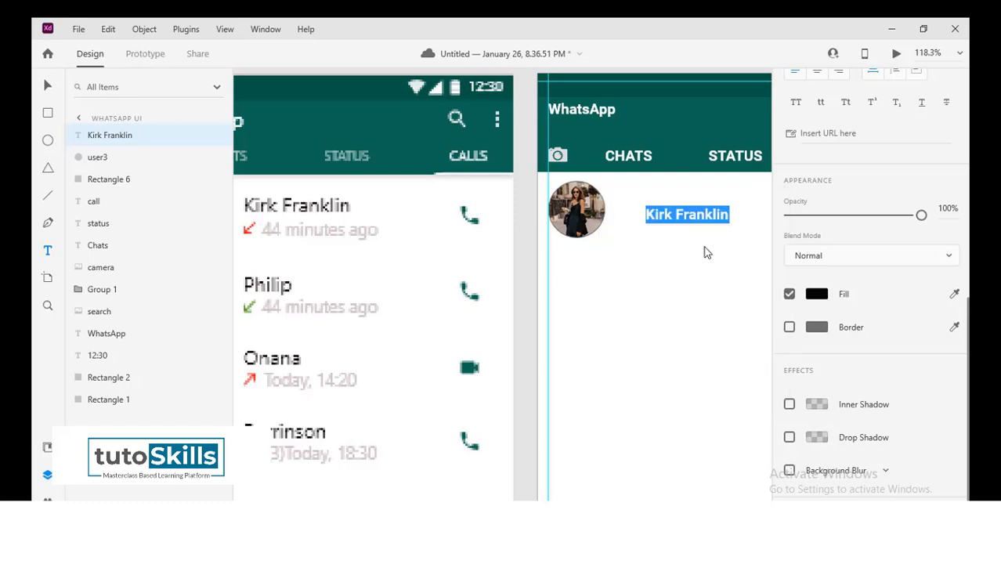
- Increase the contact name's font size to 26
scroll(826, 196, up, 5)
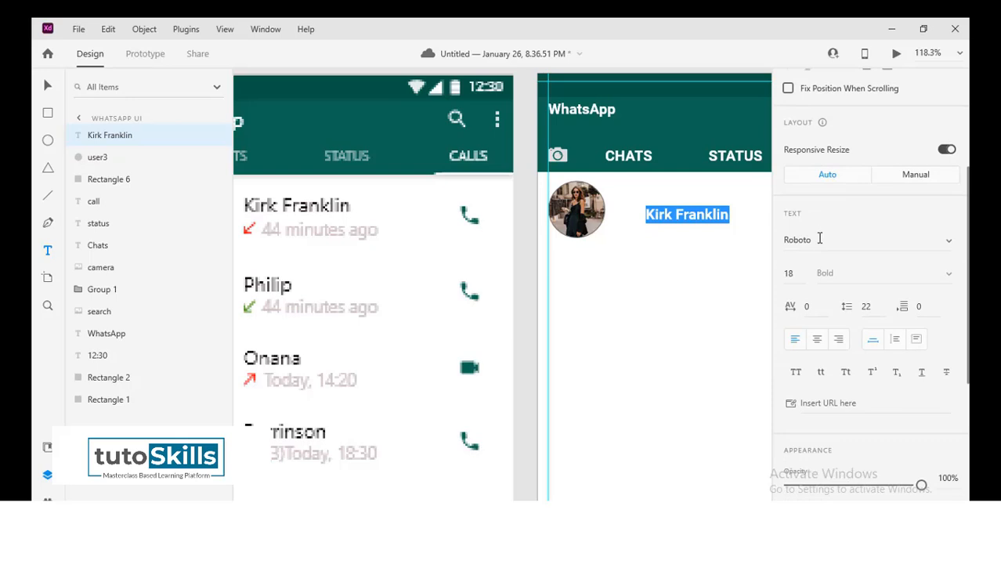
scroll(819, 238, up, 3)
drag(797, 408, 770, 412)
key(Up)
key(Up)
key(Up)
key(Up)
key(Up)
key(Up)
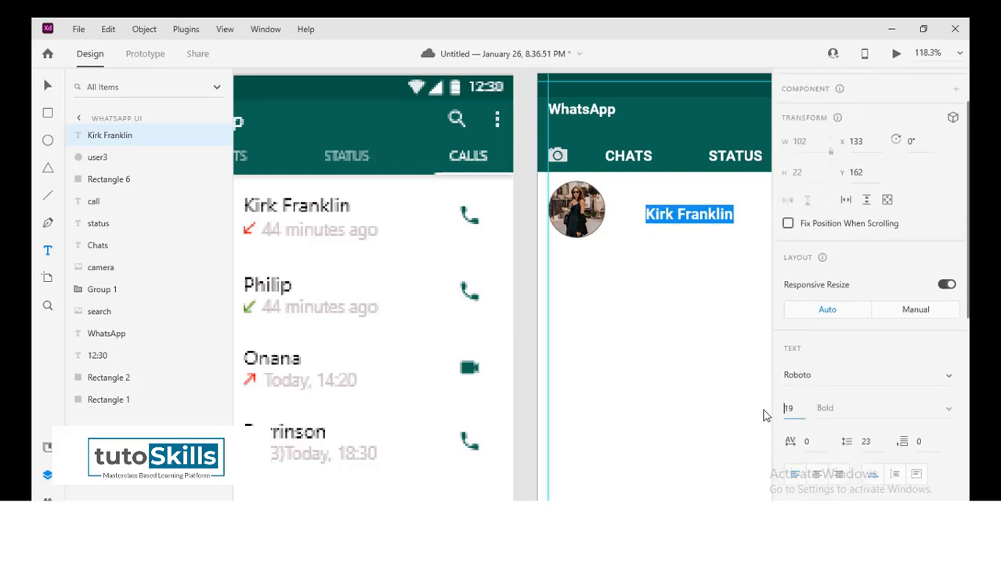
key(Up)
key(Up)
key(Escape)
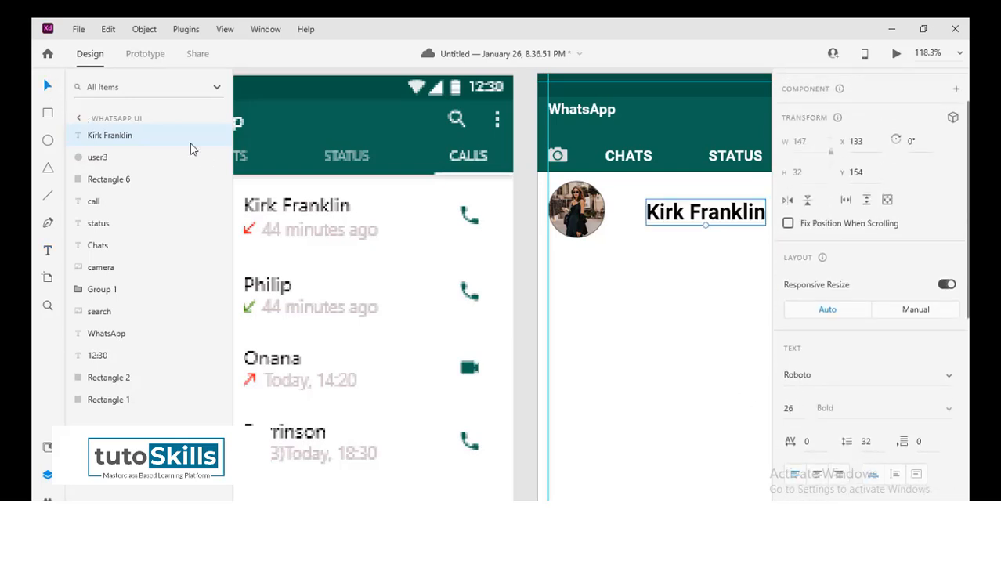
- Remove the avatar circle's border and move the contact name closer to it, at X 108, Y 135
drag(363, 274, 508, 277)
drag(453, 298, 320, 290)
click(600, 208)
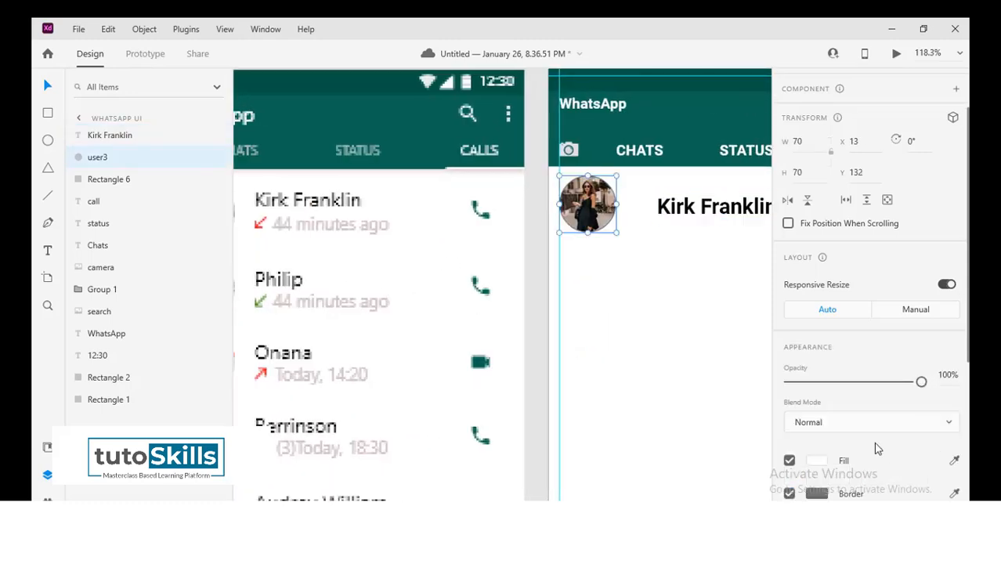
scroll(892, 458, down, 2)
click(789, 426)
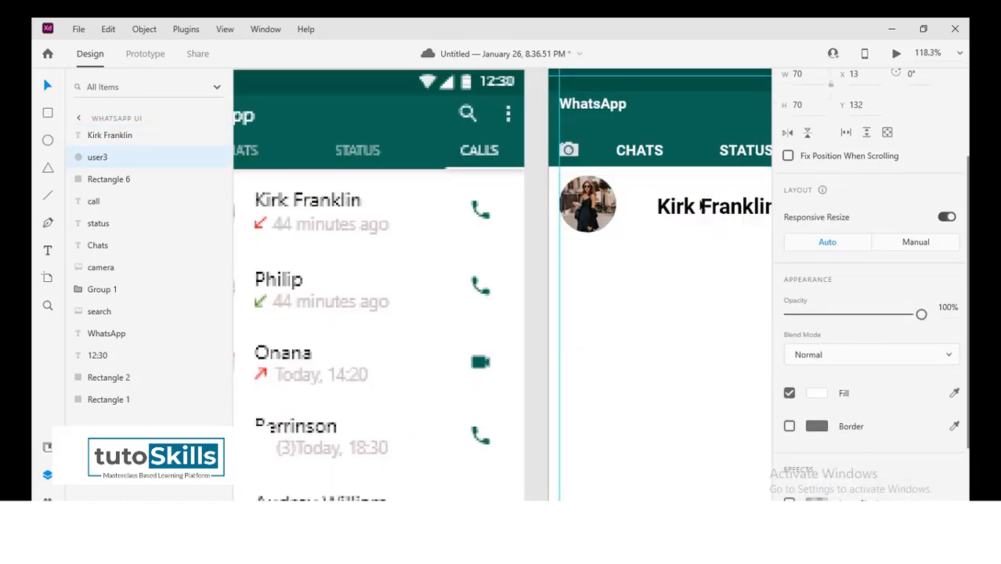
drag(689, 208, 603, 252)
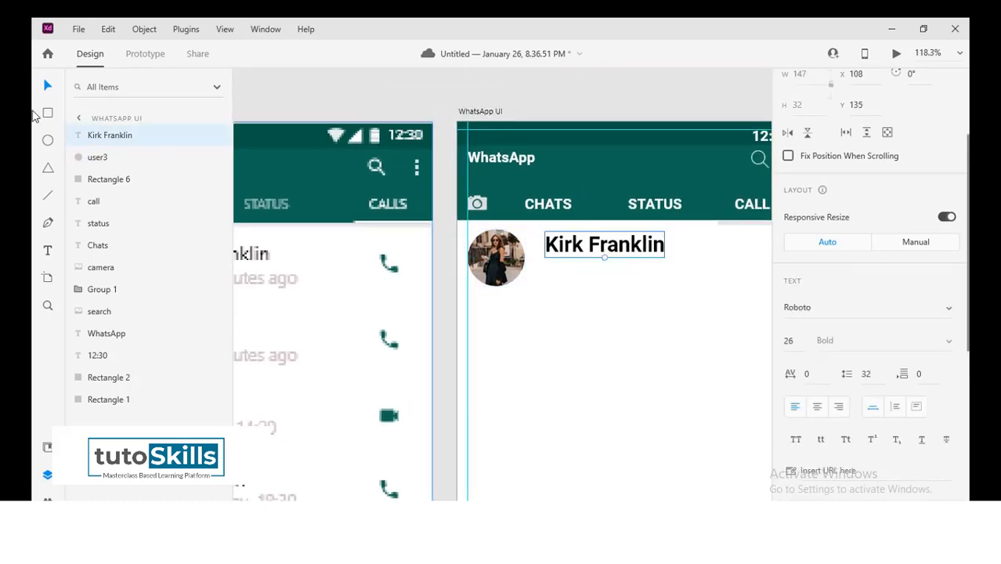
- Add a text label reading "44 minutes ago" below the contact name, with "minutes" and "ago" in lowercase
click(48, 250)
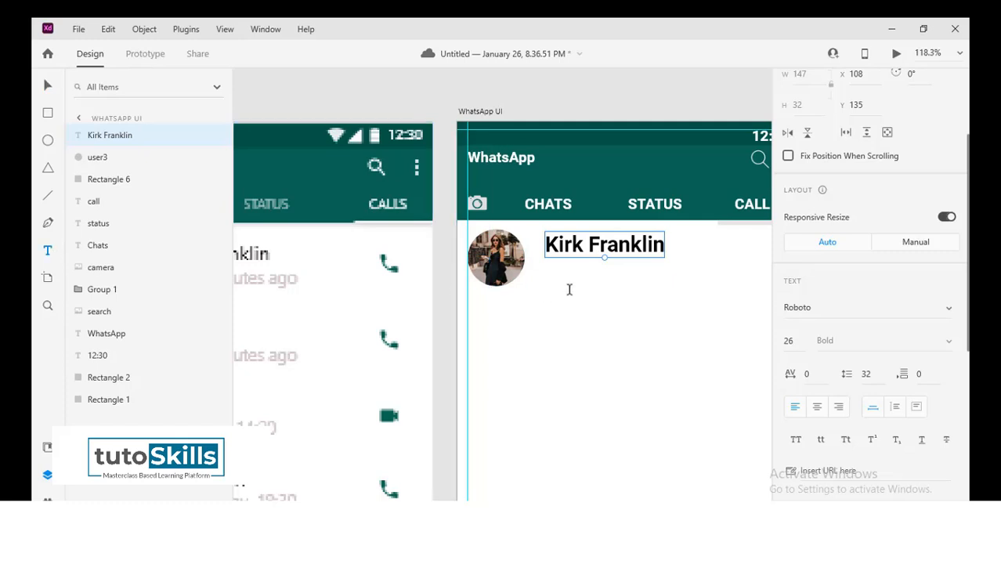
click(585, 281)
text(4)
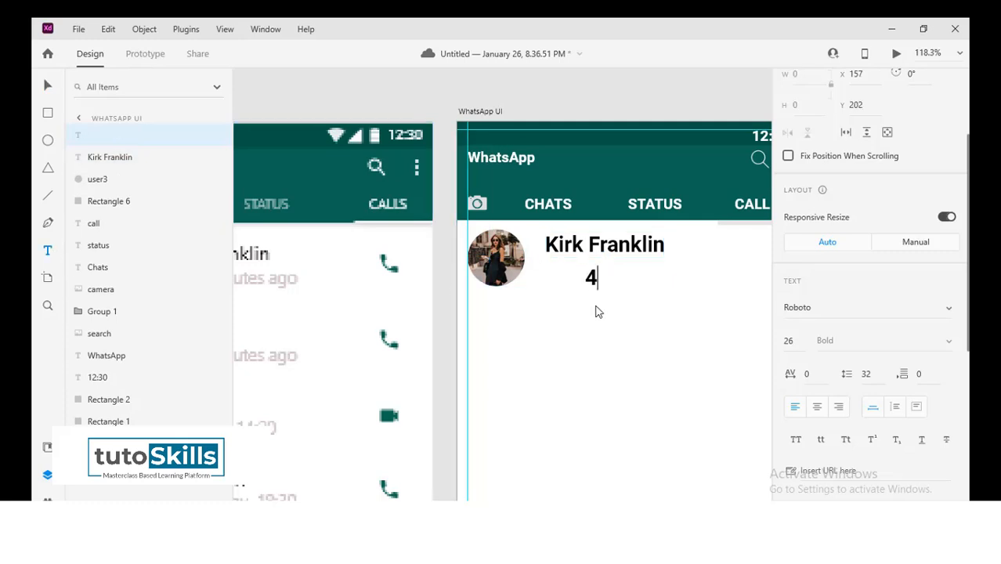
text(4 Minutes)
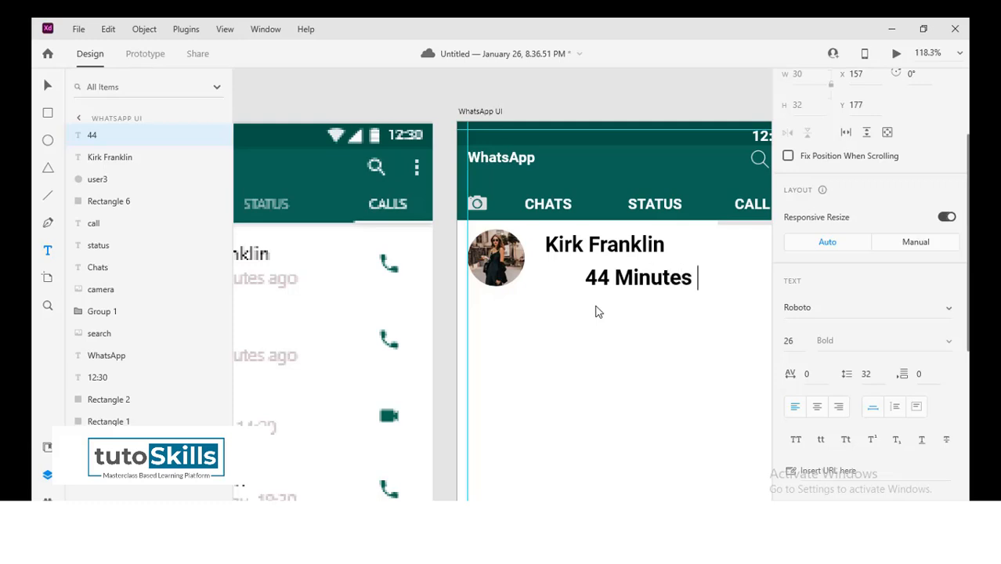
text( Ag)
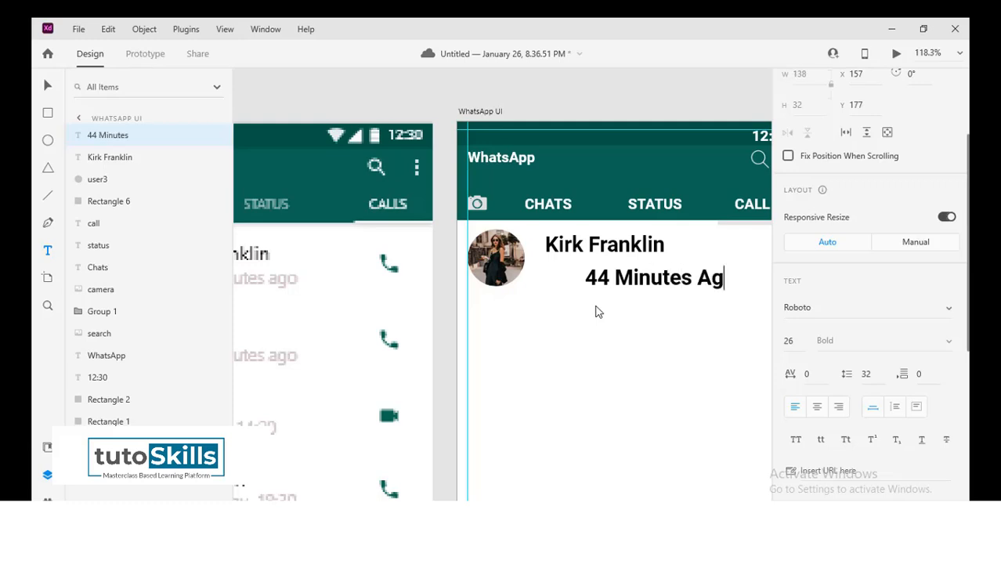
text(o)
drag(633, 277, 622, 276)
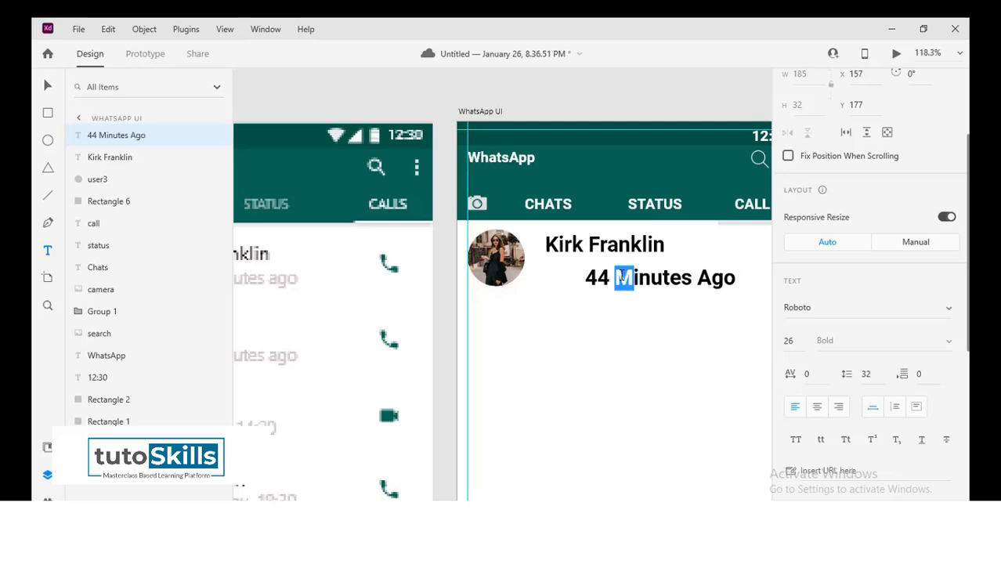
text(m)
drag(712, 278, 703, 278)
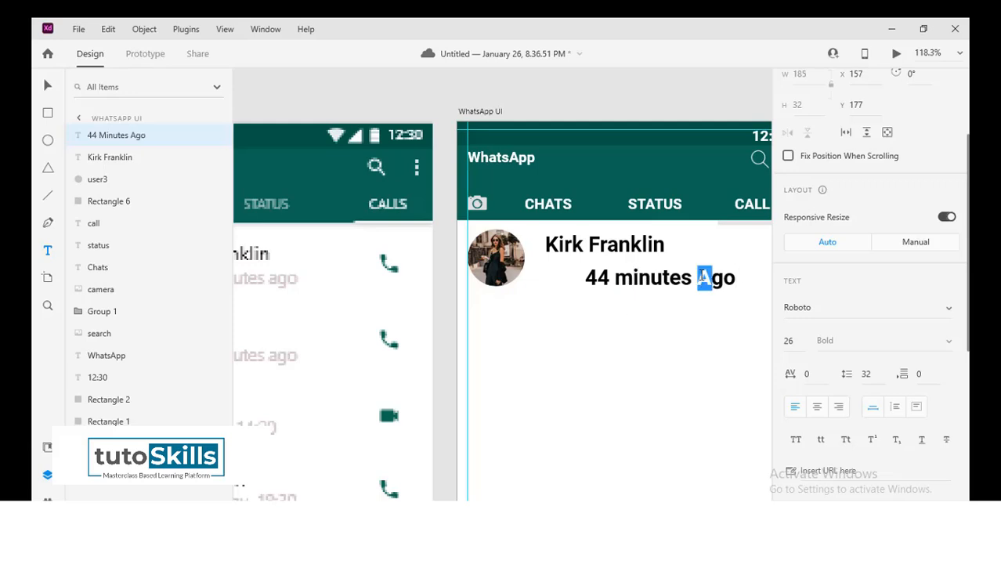
text(a)
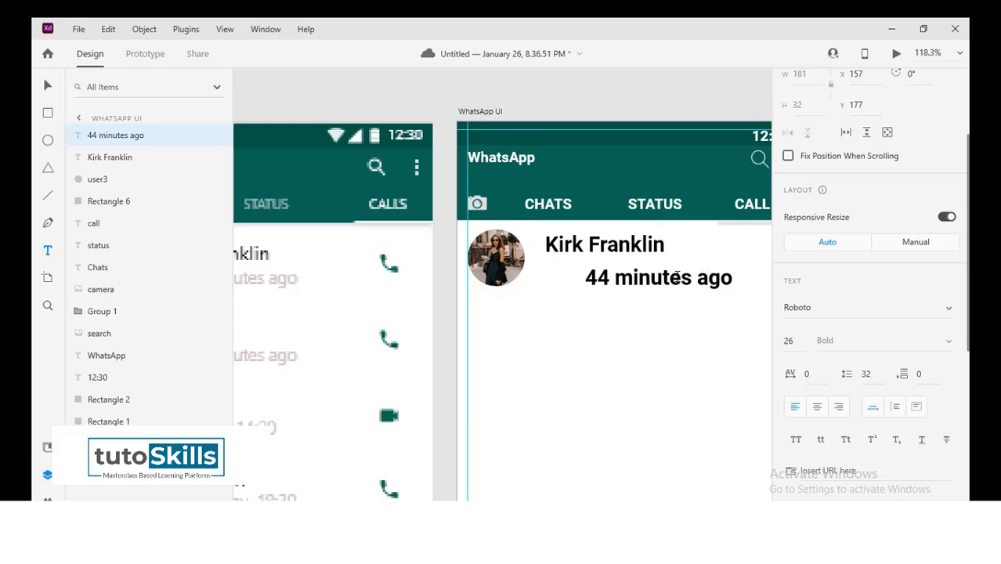
- Change the whole time label's font to Lato with the Regular style
drag(590, 271, 733, 284)
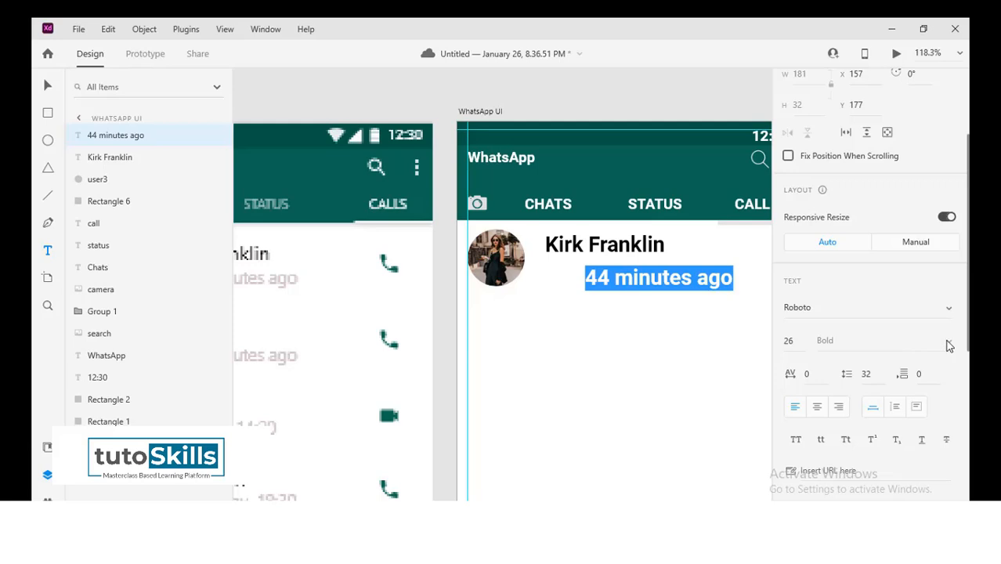
click(835, 305)
text(La)
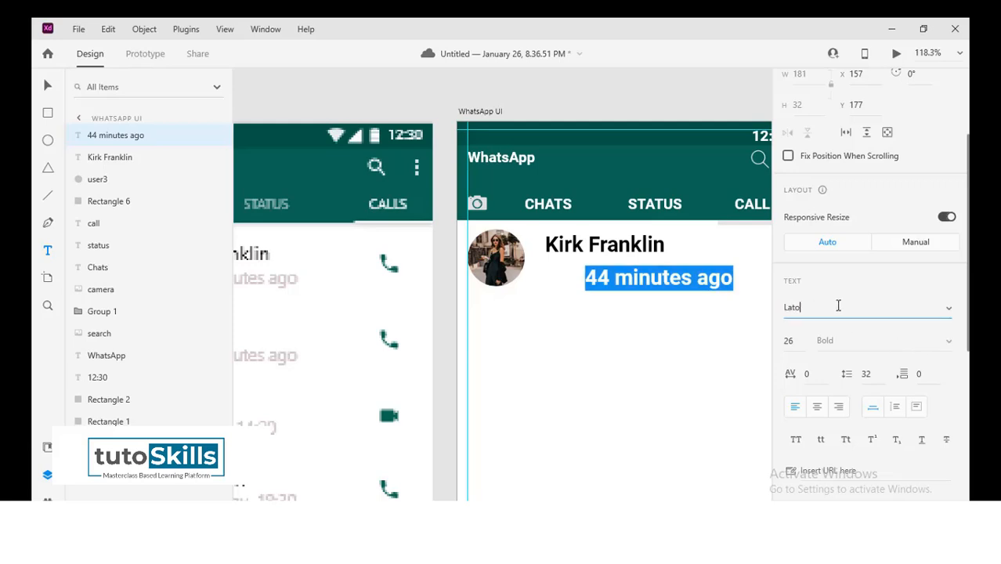
key(Return)
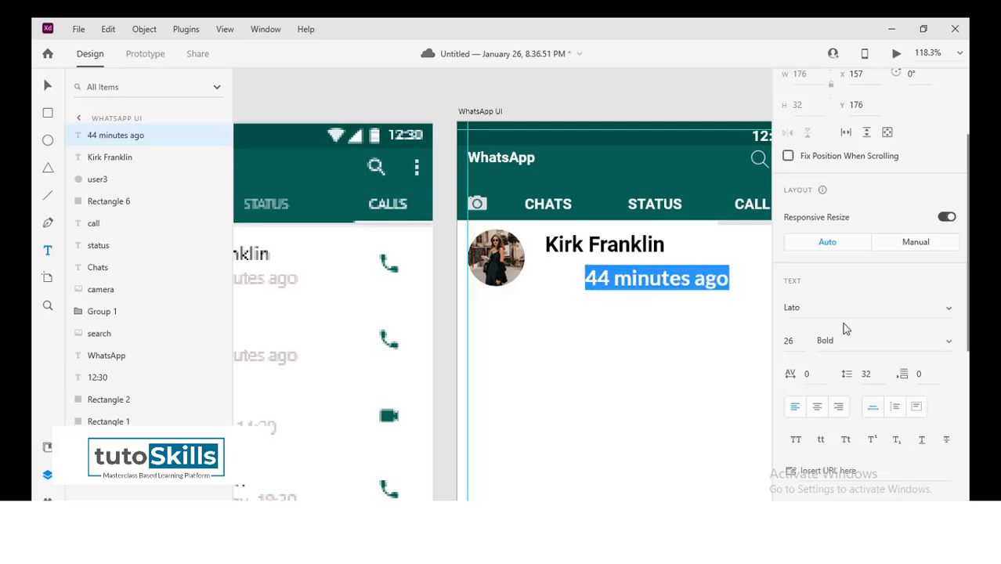
click(947, 345)
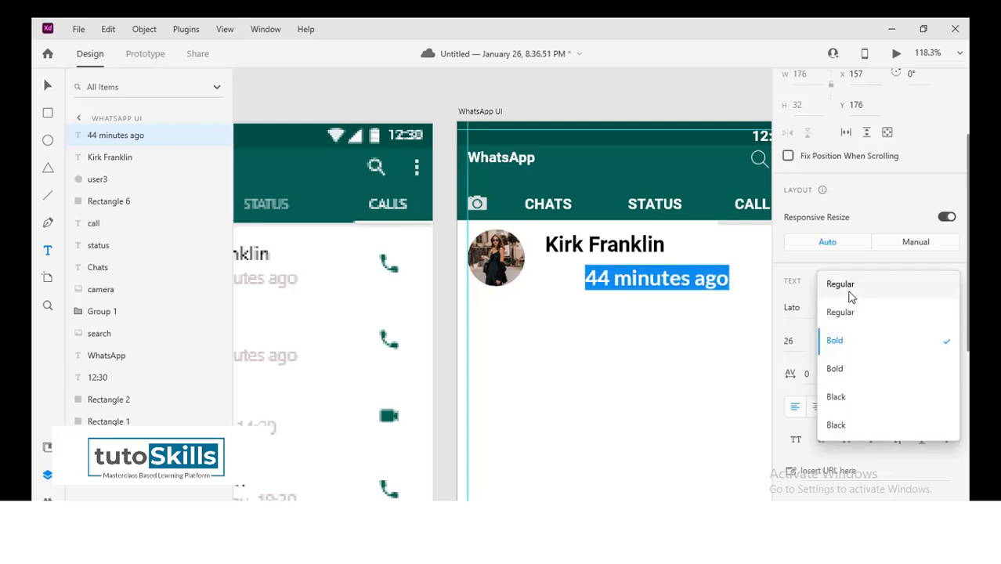
click(849, 290)
- Reduce the time label's font size to 20
drag(798, 350, 780, 343)
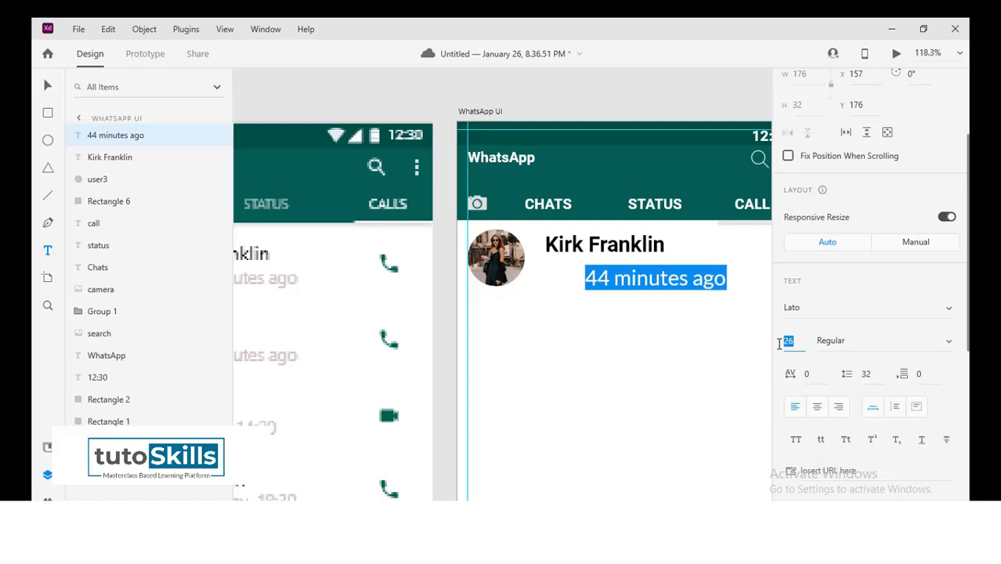
key(Down)
key(Down)
key(Down)
key(Down)
key(Down)
key(Down)
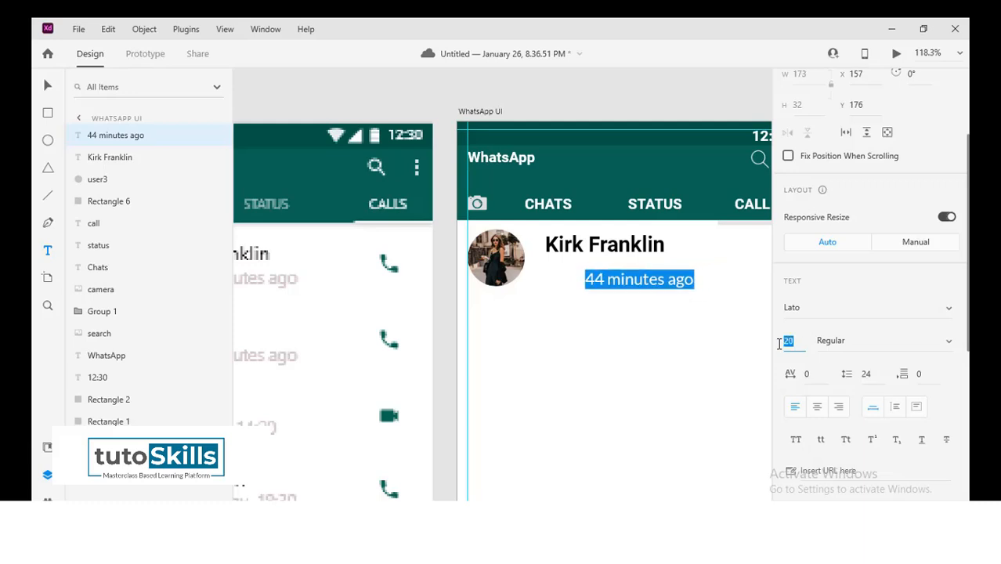
- Set the time label's fill colour to dark grey #242323
scroll(821, 402, down, 6)
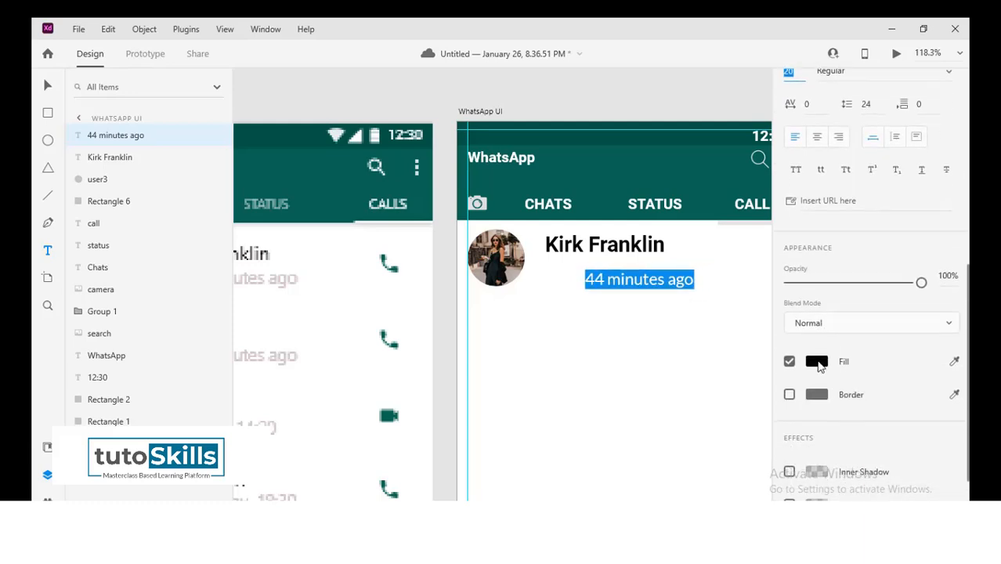
click(816, 362)
drag(619, 350, 613, 374)
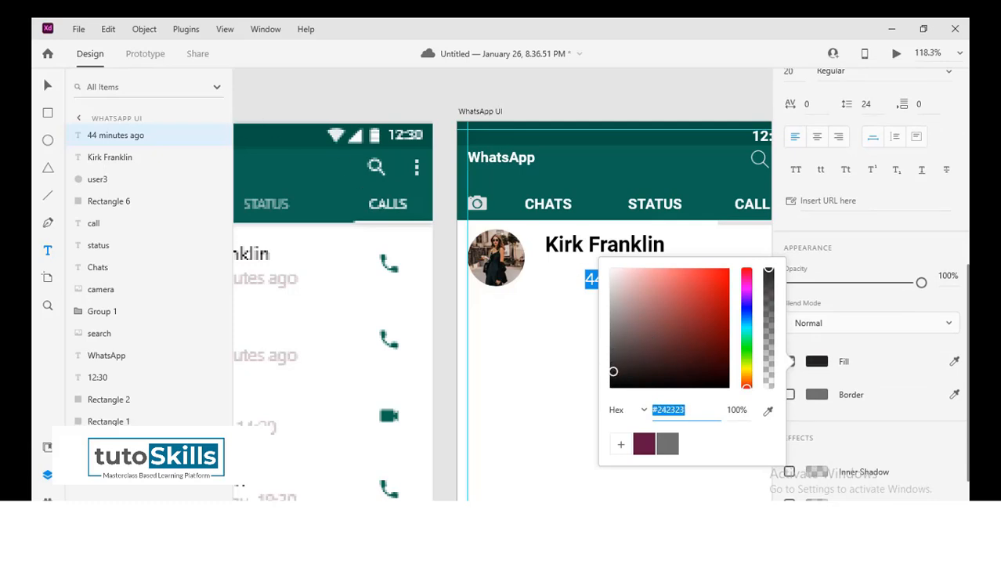
- Move the time label directly beneath the contact name at X 108, Y 167, and set its style to Bold
click(45, 87)
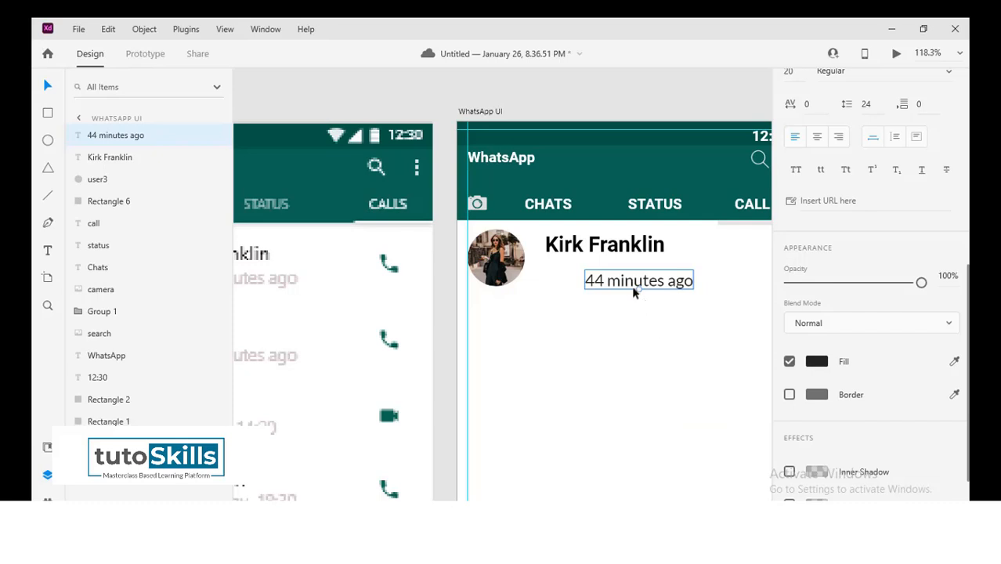
drag(627, 287, 587, 275)
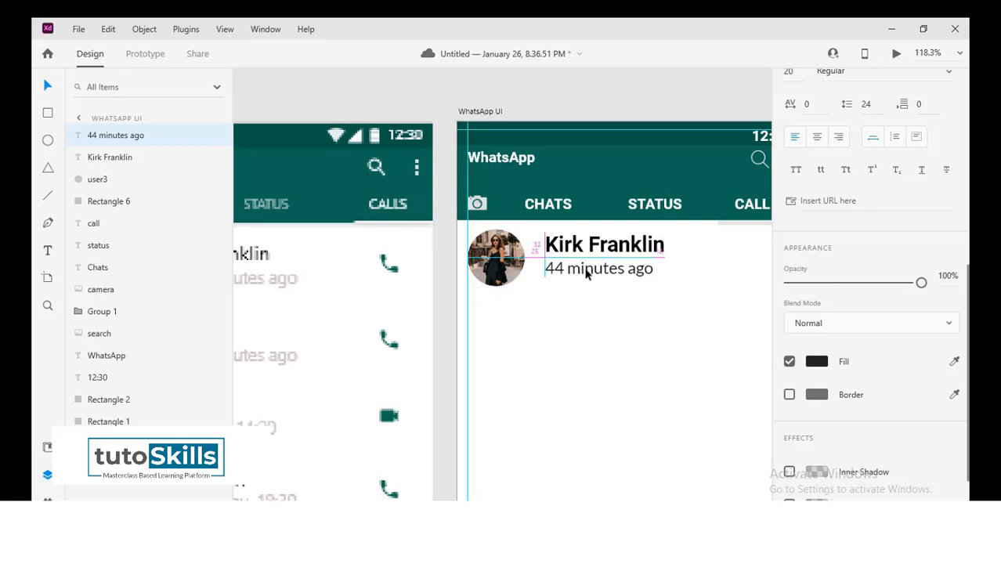
scroll(901, 251, up, 5)
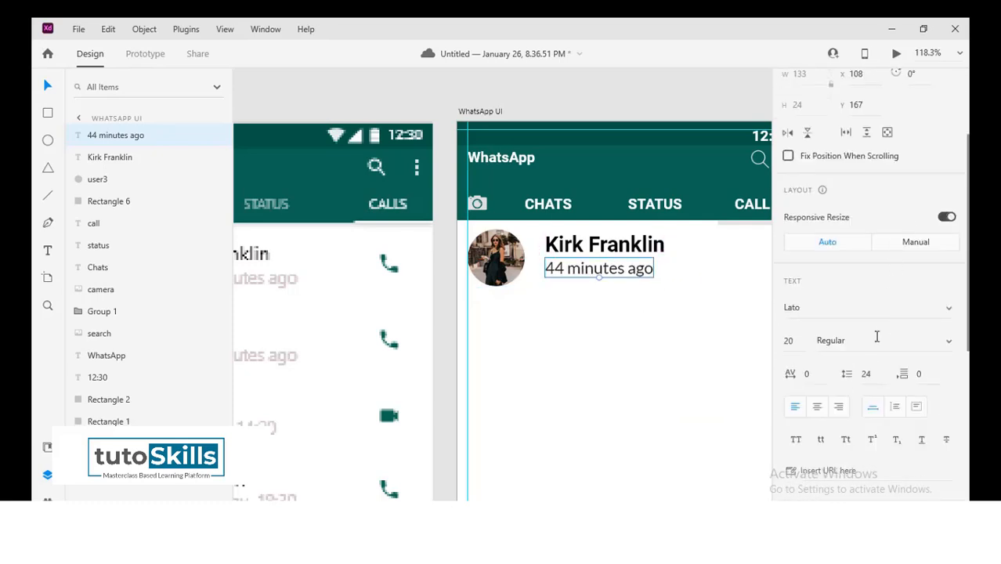
click(948, 346)
click(851, 396)
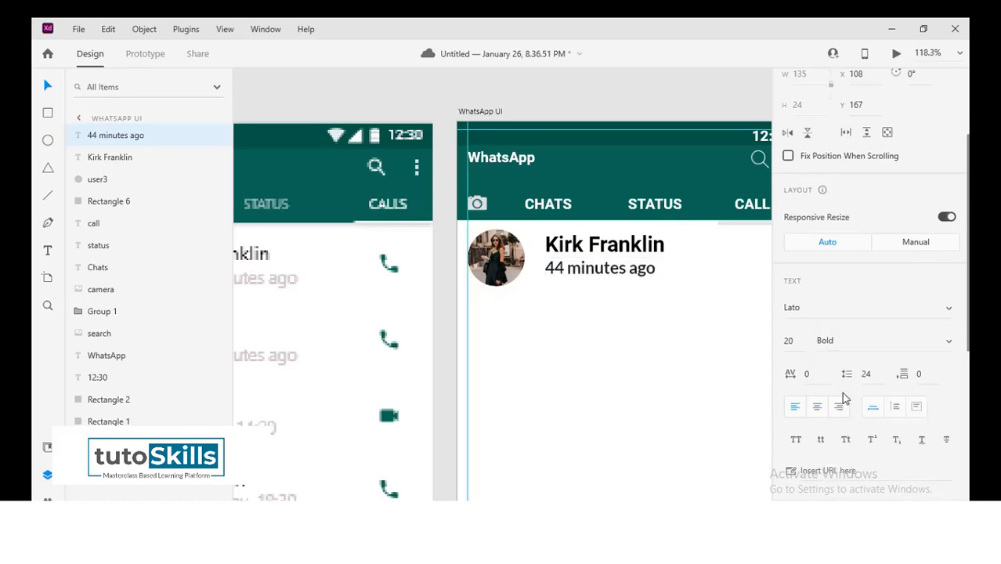
- Lighten the time label's fill colour to grey #8E8E8E
scroll(841, 391, down, 4)
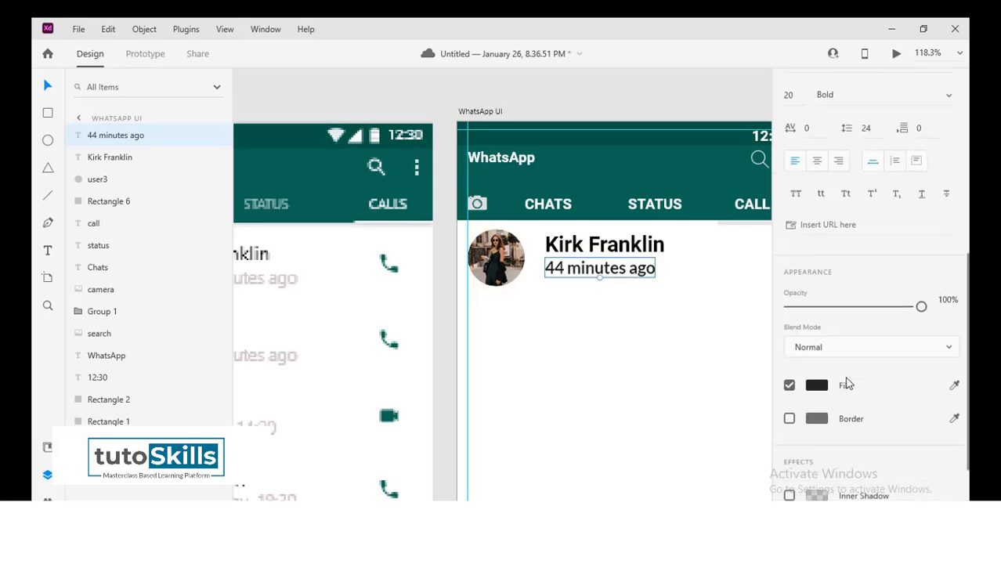
click(816, 365)
drag(613, 367, 608, 321)
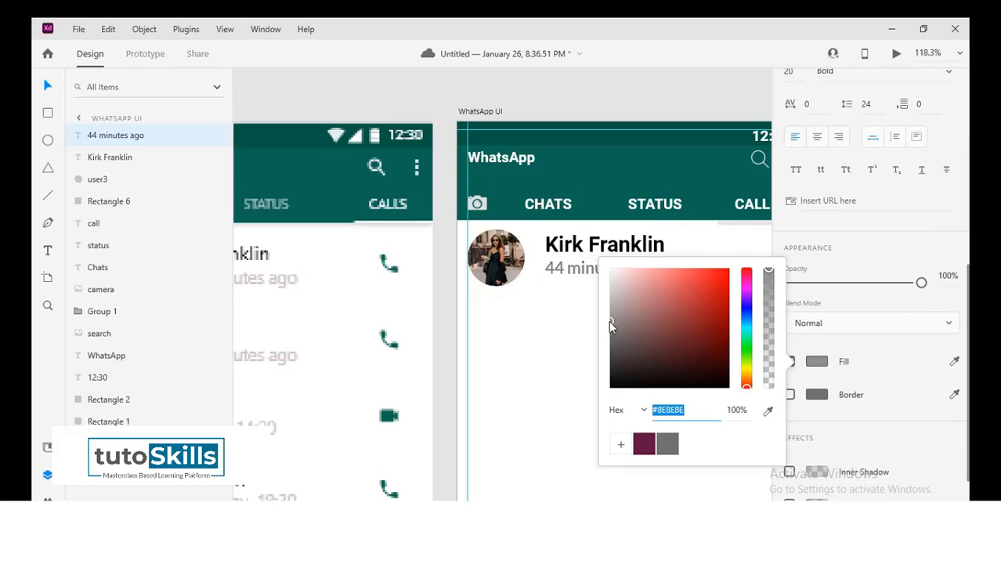
click(561, 280)
- Import call.png from the Whatsapp UI folder, scale it down and place it at the right end of the first call entry
drag(675, 300, 543, 320)
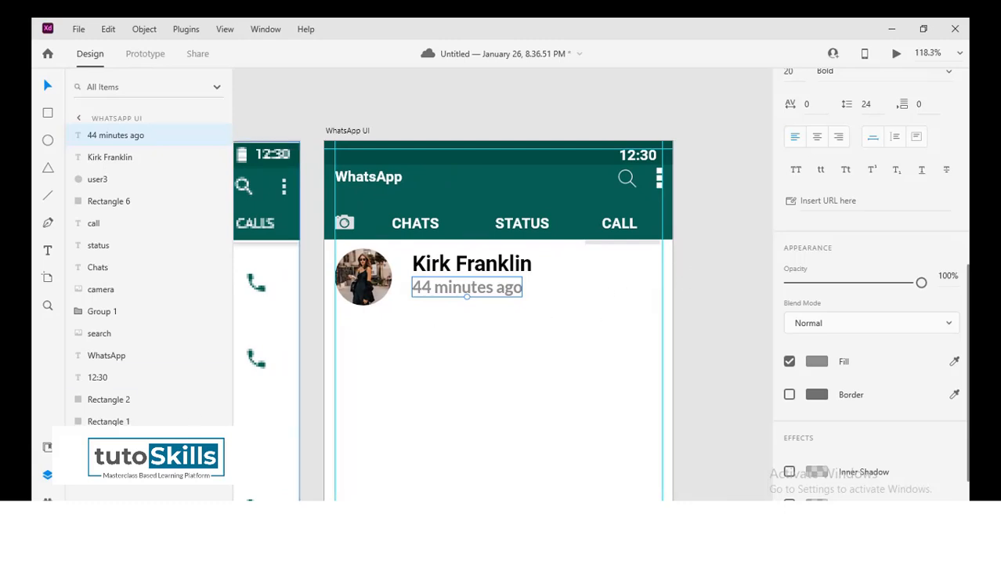
key(alt+Tab)
click(358, 132)
drag(359, 134, 622, 307)
drag(721, 425, 622, 281)
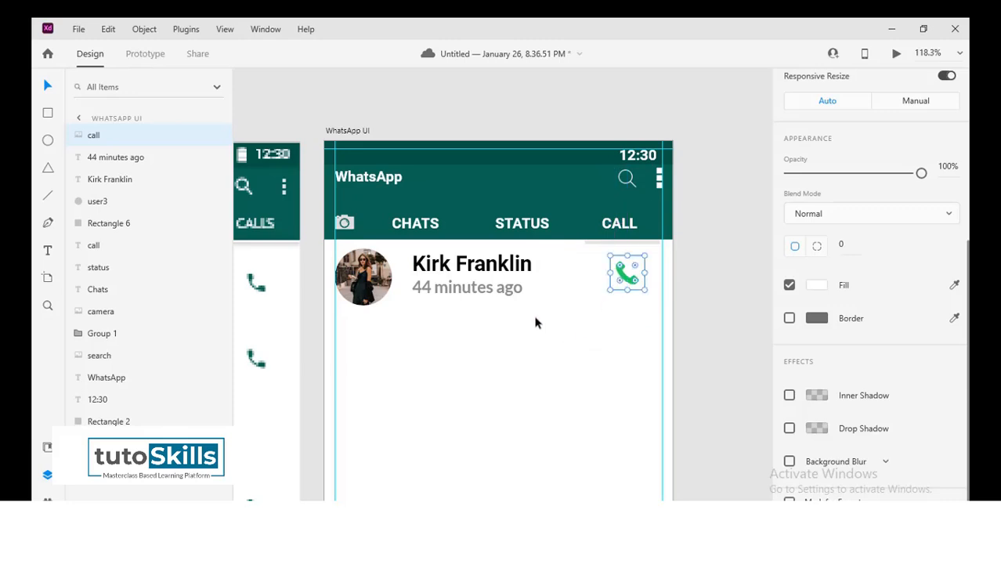
- Turn the avatar, contact name, time label and call icon into a repeat grid extended down to the artboard's bottom edge, 794 high
drag(355, 370, 617, 343)
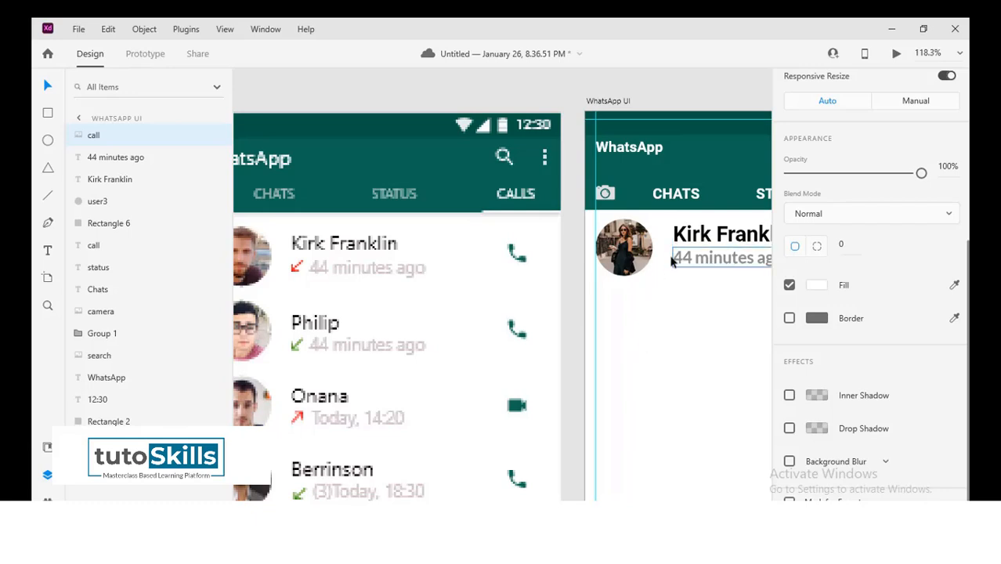
drag(692, 340, 527, 325)
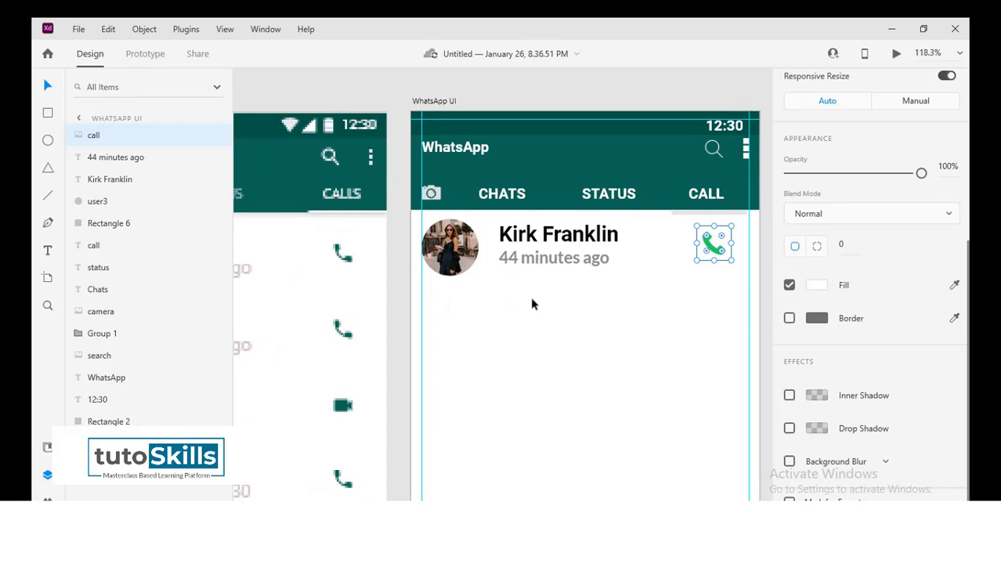
drag(722, 305, 427, 220)
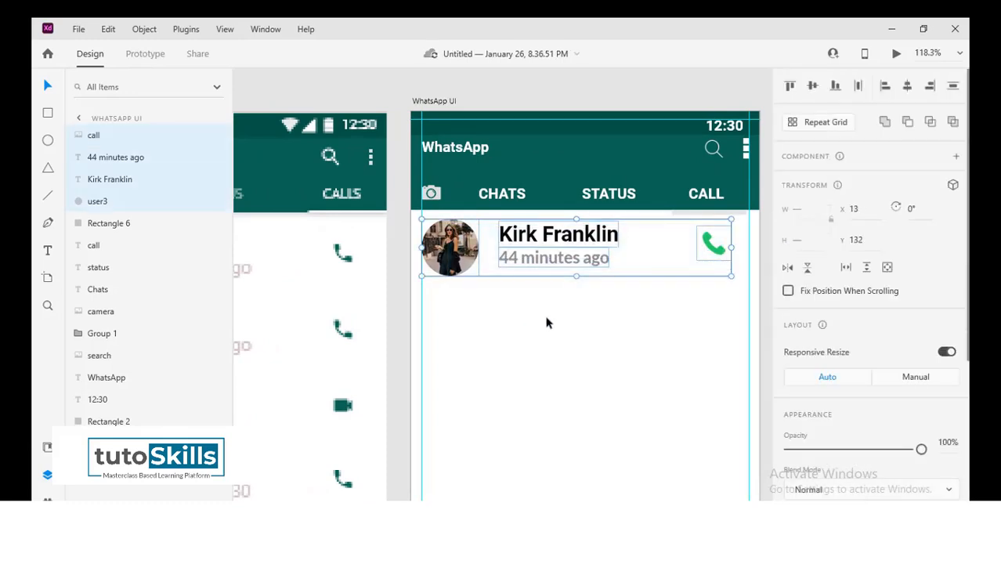
scroll(517, 324, down, 1)
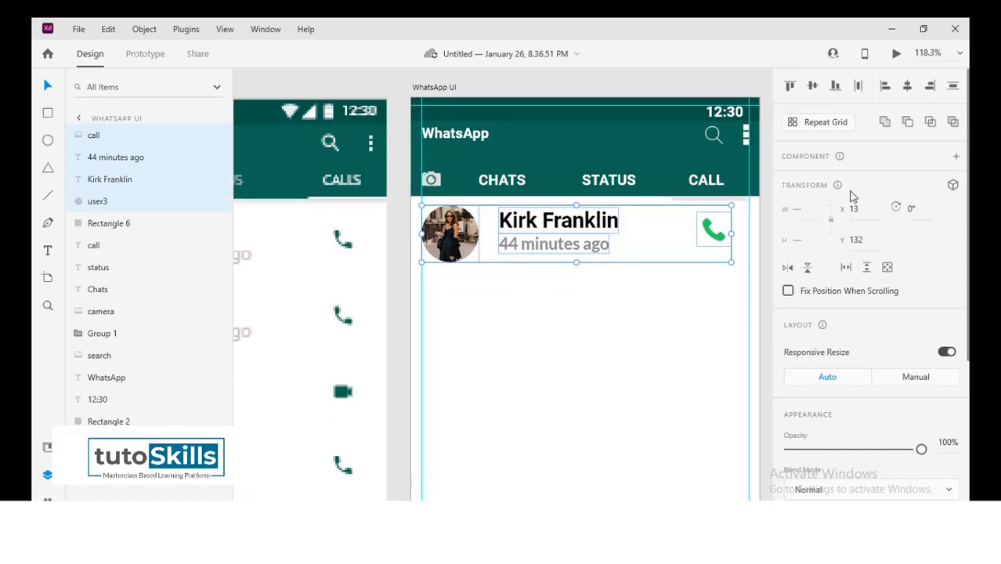
click(825, 122)
drag(577, 261, 602, 334)
drag(602, 381, 605, 360)
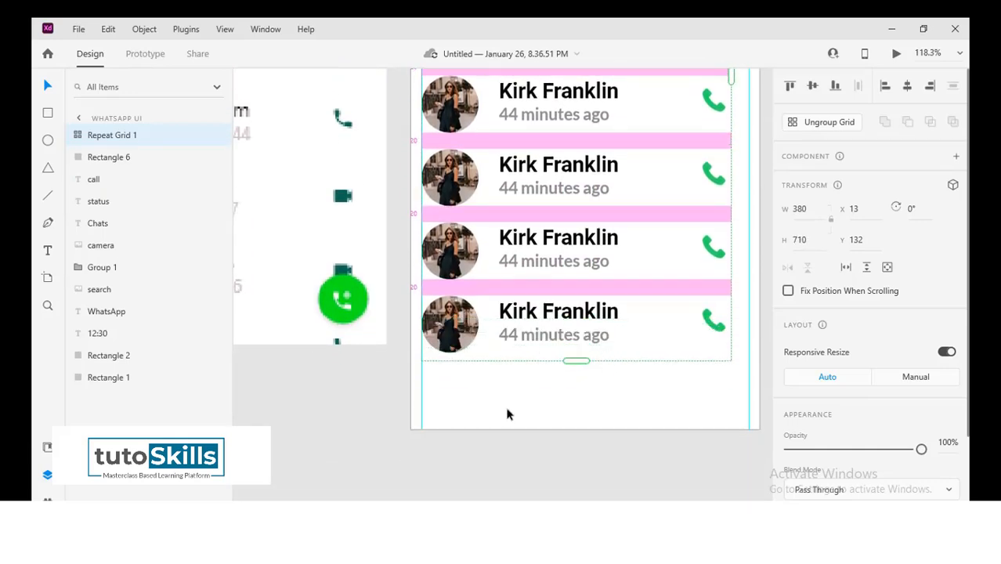
scroll(505, 409, down, 3)
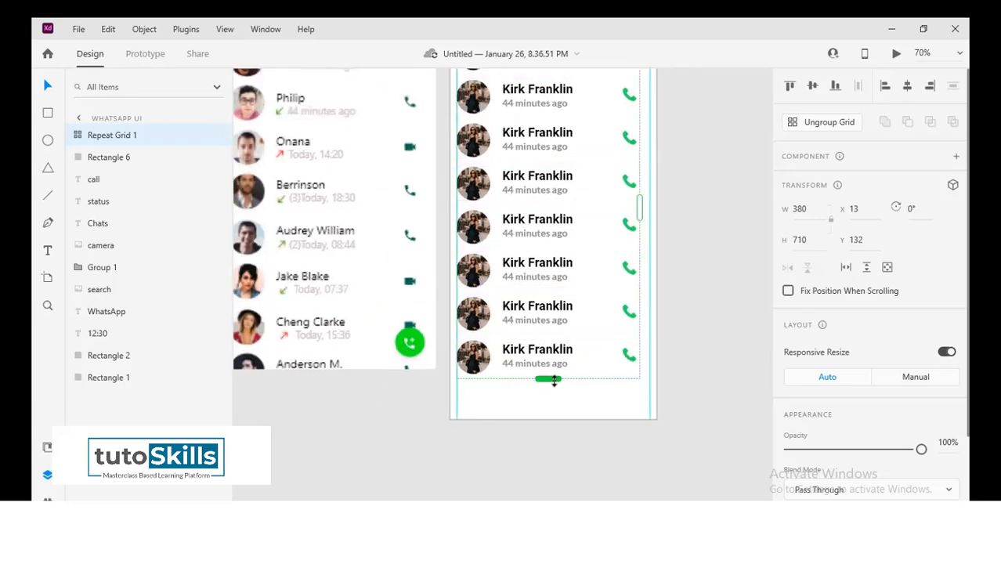
drag(553, 380, 559, 419)
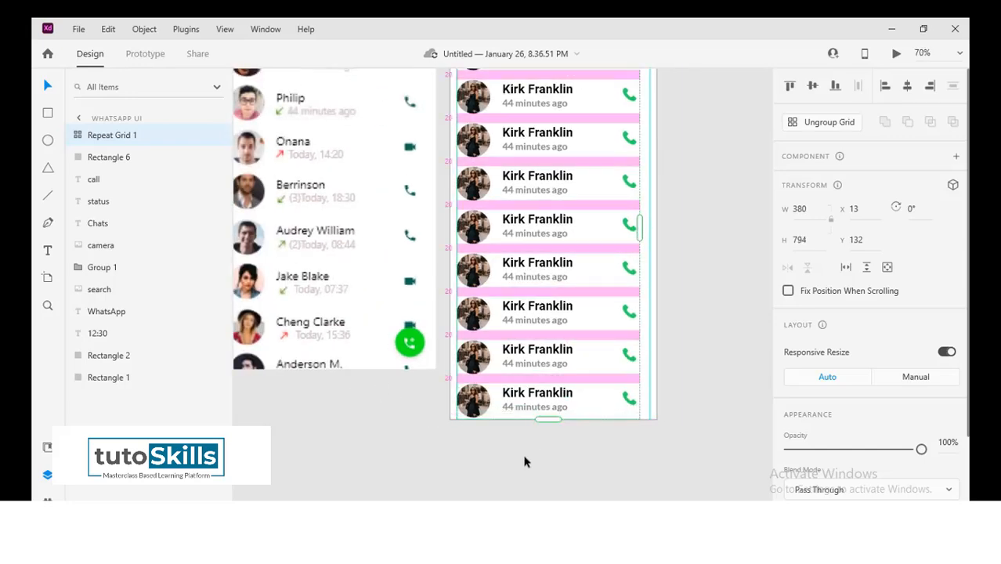
- Import call action.png from the Whatsapp UI folder and place it over the lower call entries on the artboard at X 28, Y 513
scroll(525, 462, up, 3)
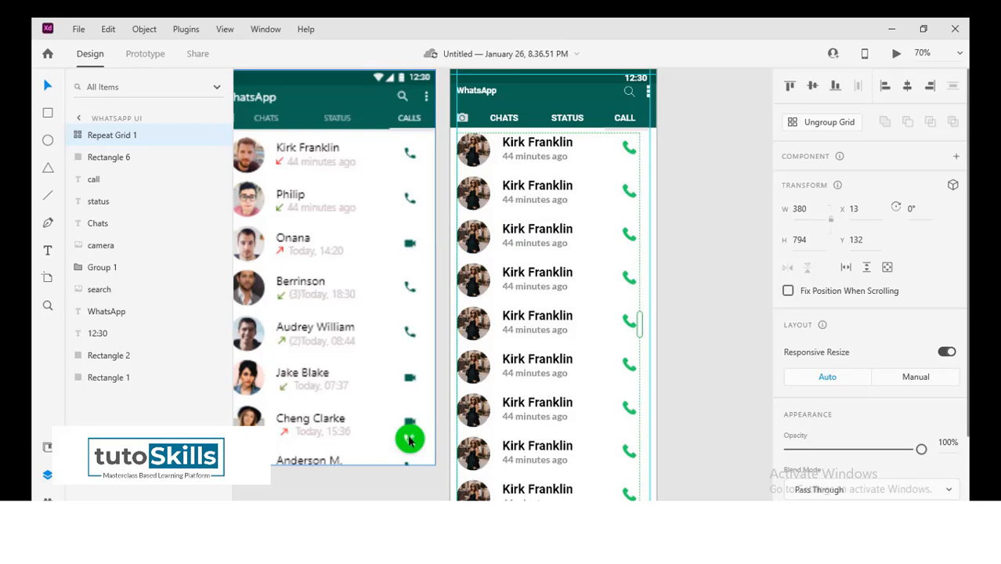
scroll(422, 439, down, 1)
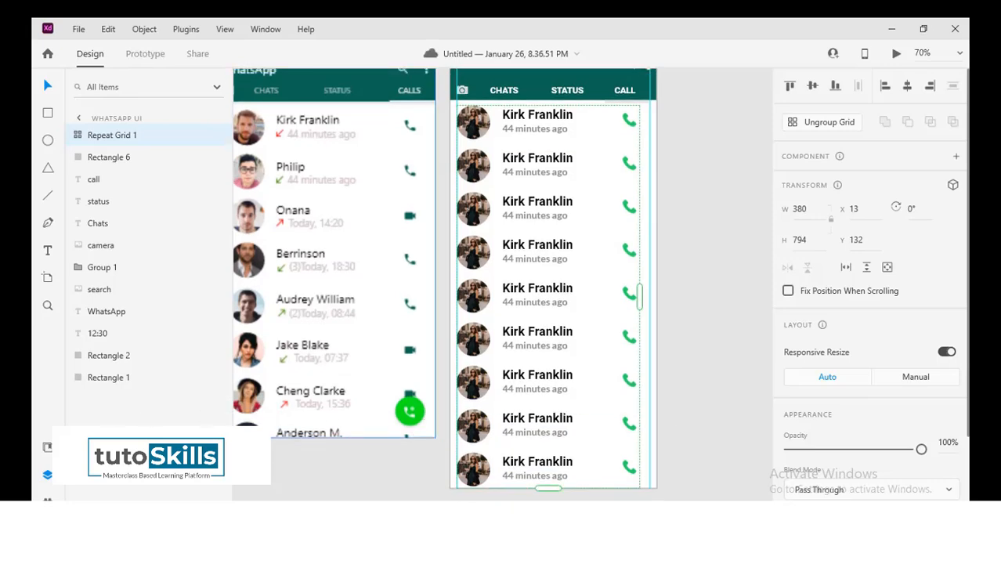
click(337, 532)
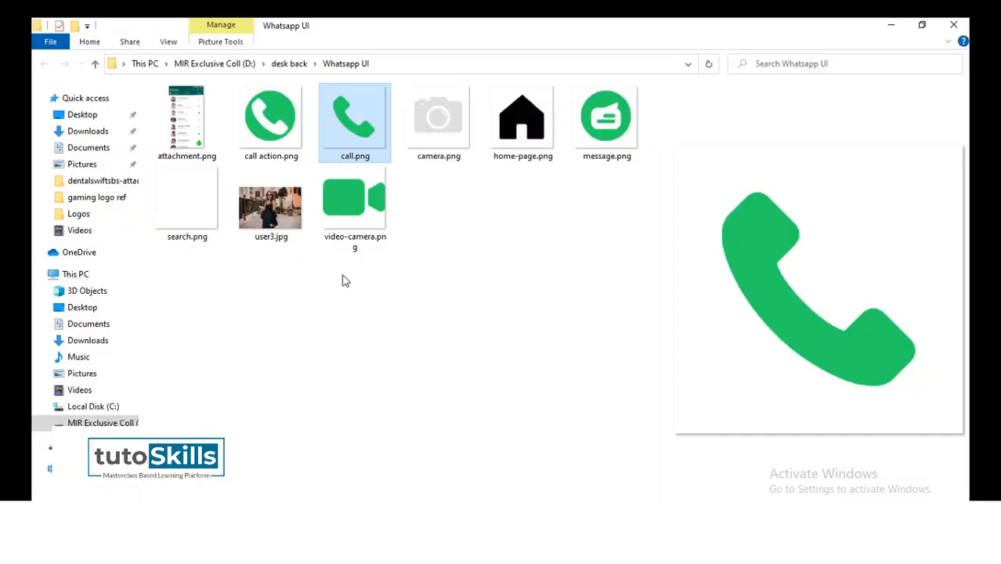
click(285, 136)
drag(274, 125, 705, 384)
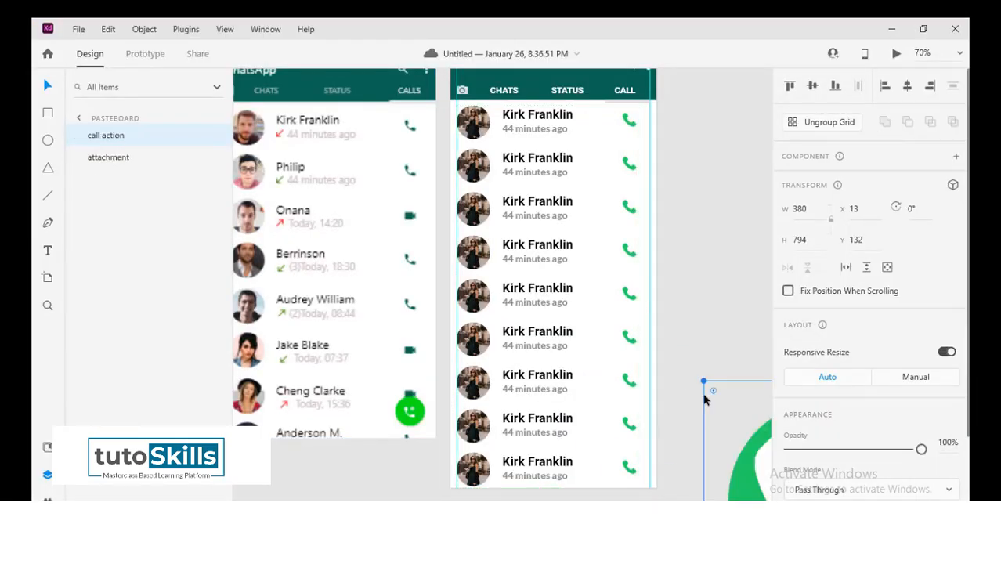
drag(727, 465, 489, 375)
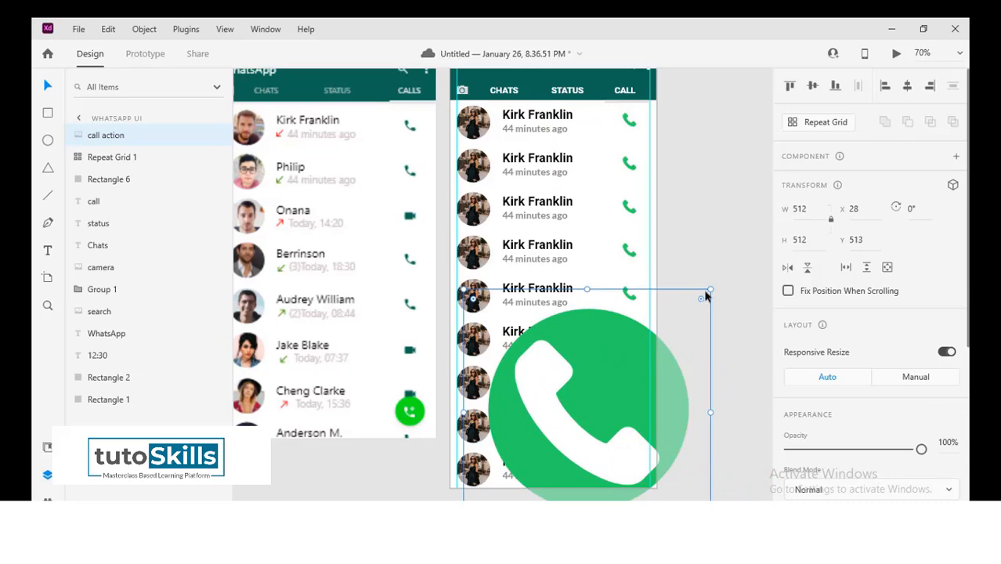
- Scale the call action icon down to 88 x 88 and place it at the artboard's bottom-right corner at X 327, Y 822
drag(703, 295, 633, 376)
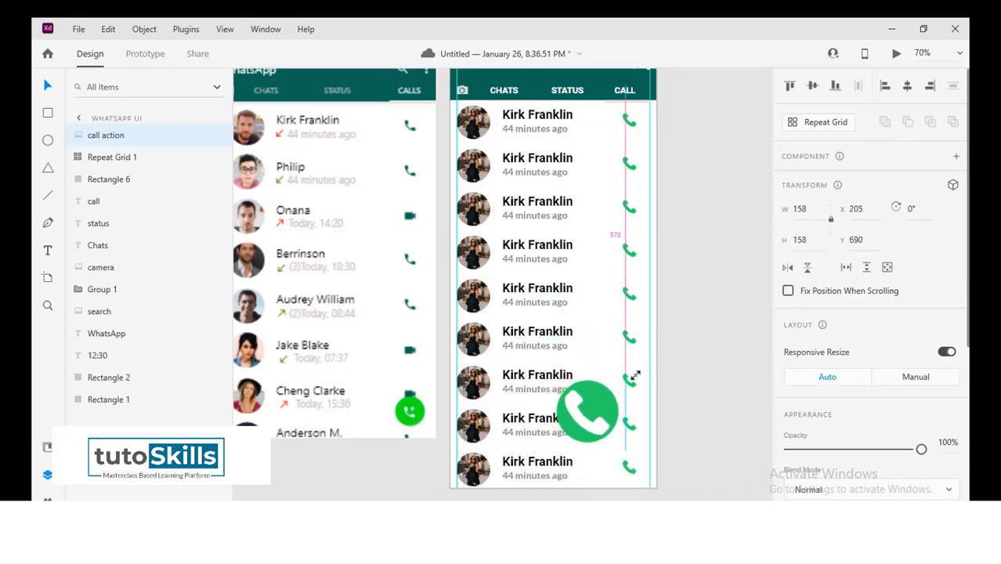
drag(605, 426, 634, 465)
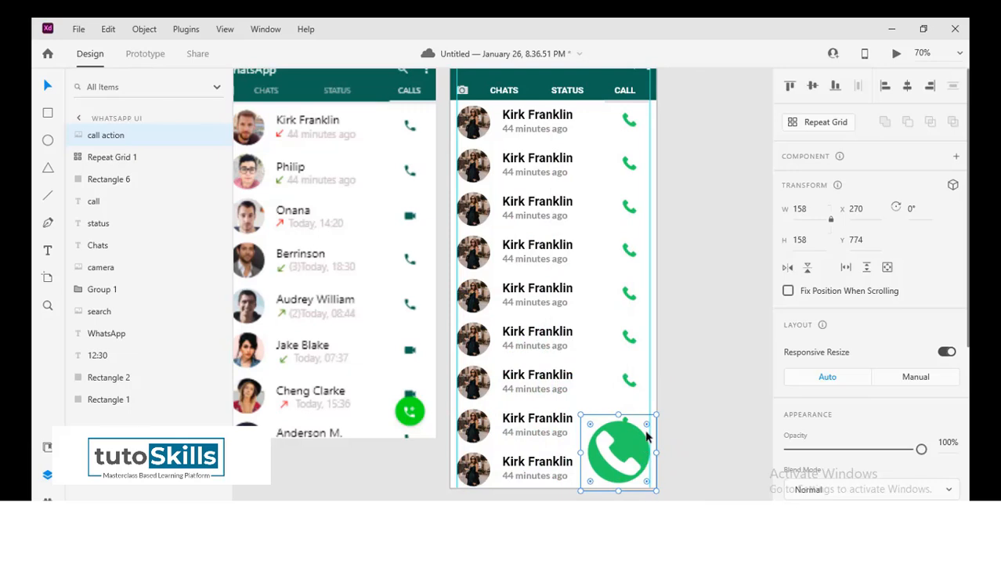
drag(655, 416, 642, 448)
key(alt)
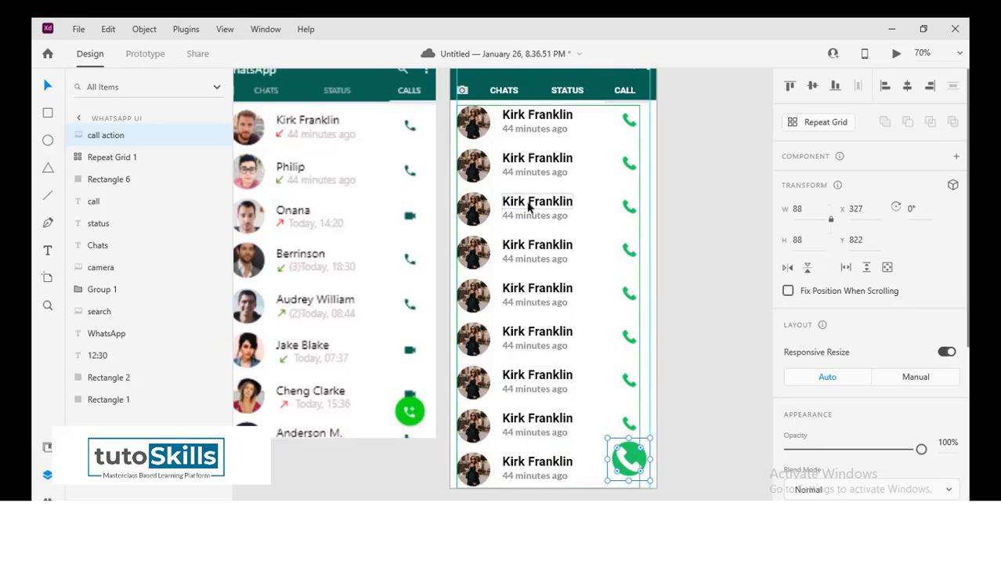
- Replace the call icon in the third entry of the repeat grid with video-camera.png
double_click(628, 211)
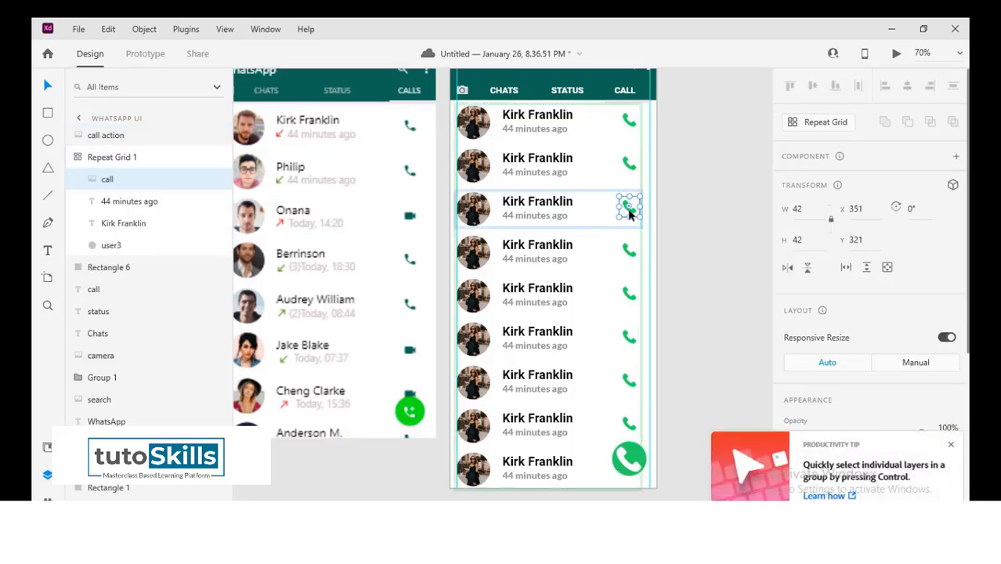
right_click(628, 213)
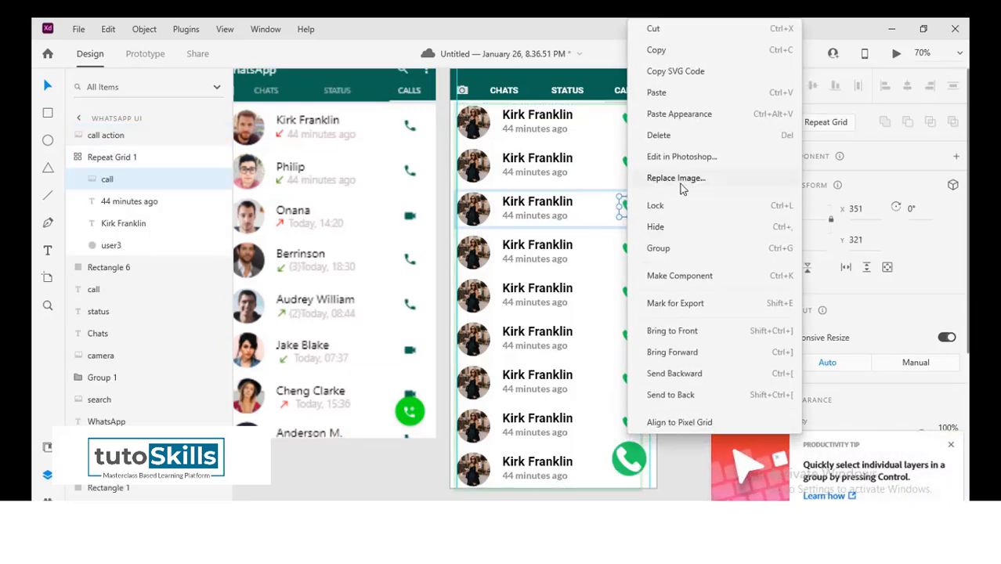
click(489, 292)
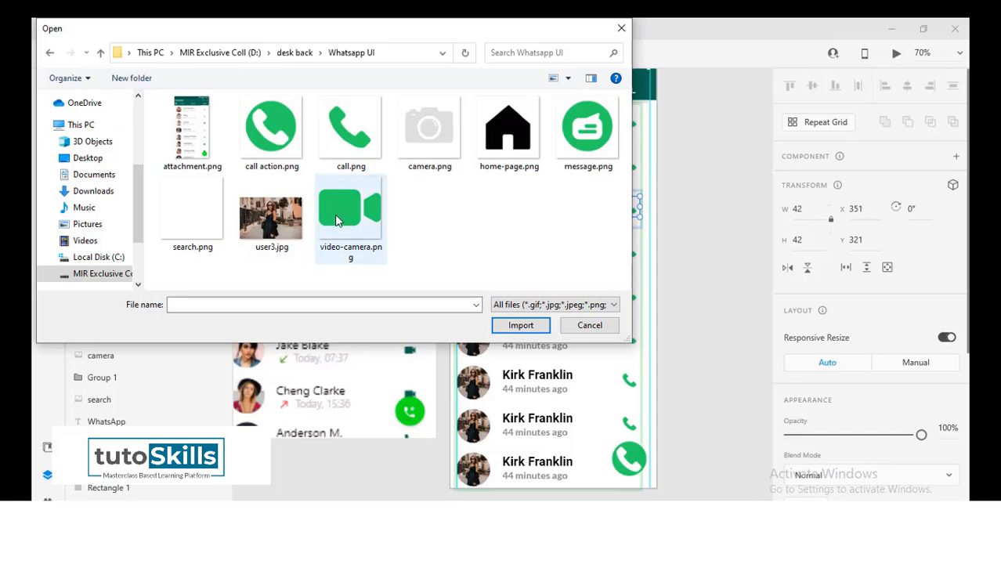
click(345, 235)
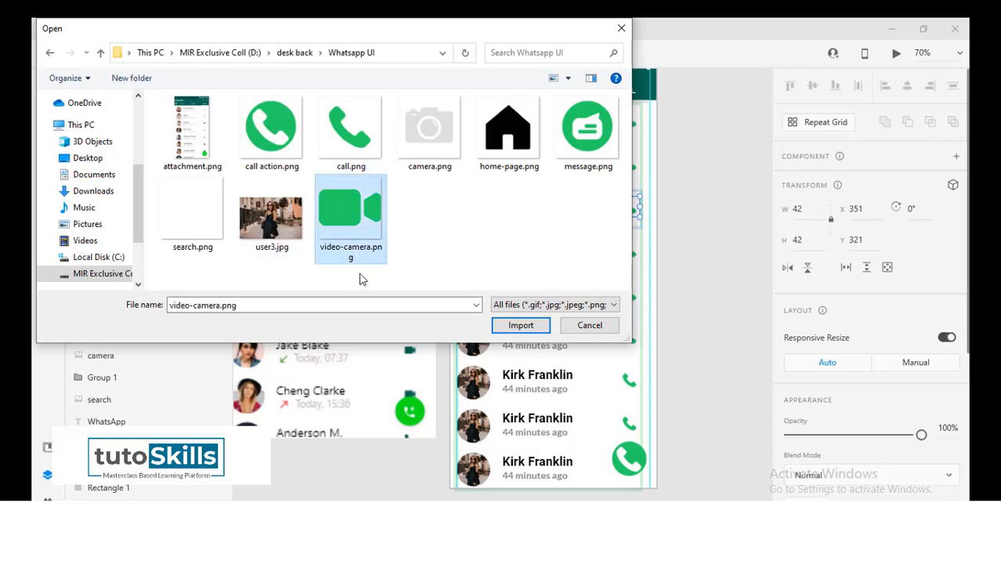
click(505, 325)
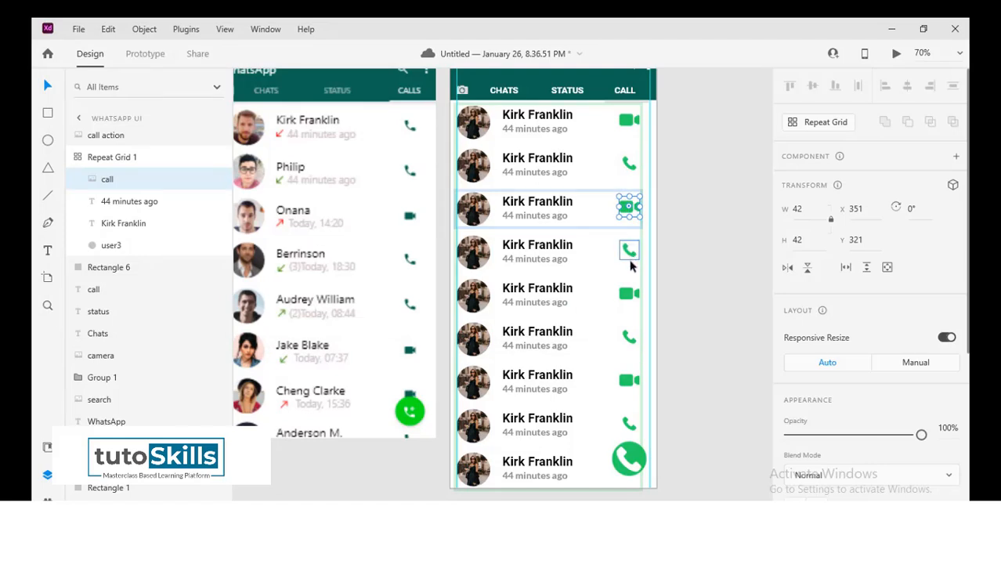
- Replace the video icon in the fifth call entry with call.png
click(634, 302)
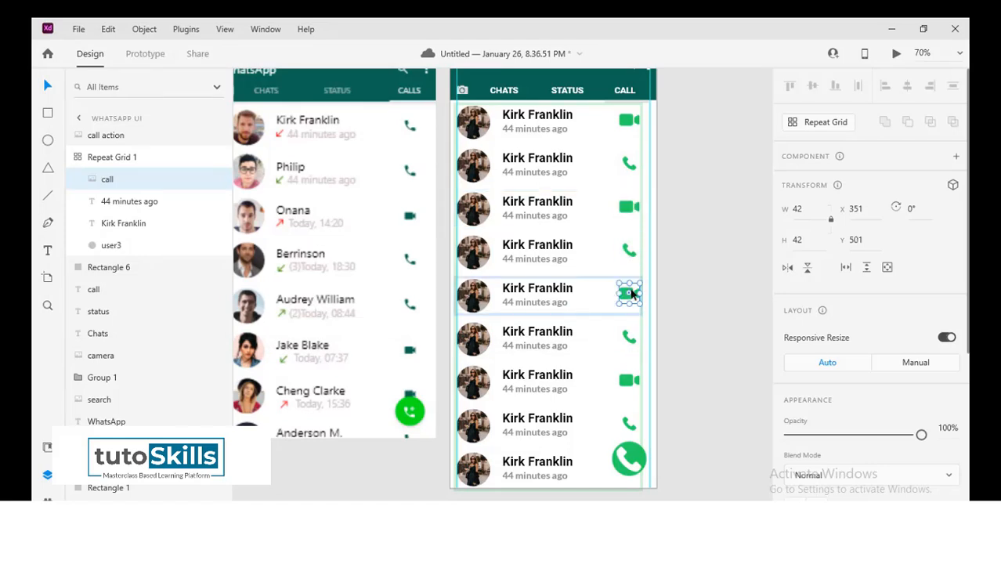
right_click(631, 296)
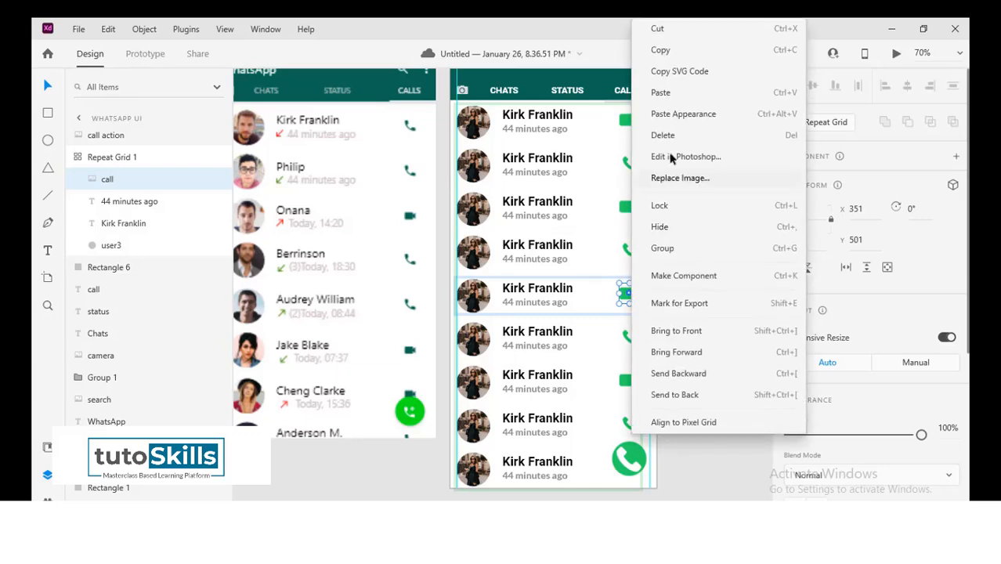
click(686, 181)
click(349, 129)
click(518, 324)
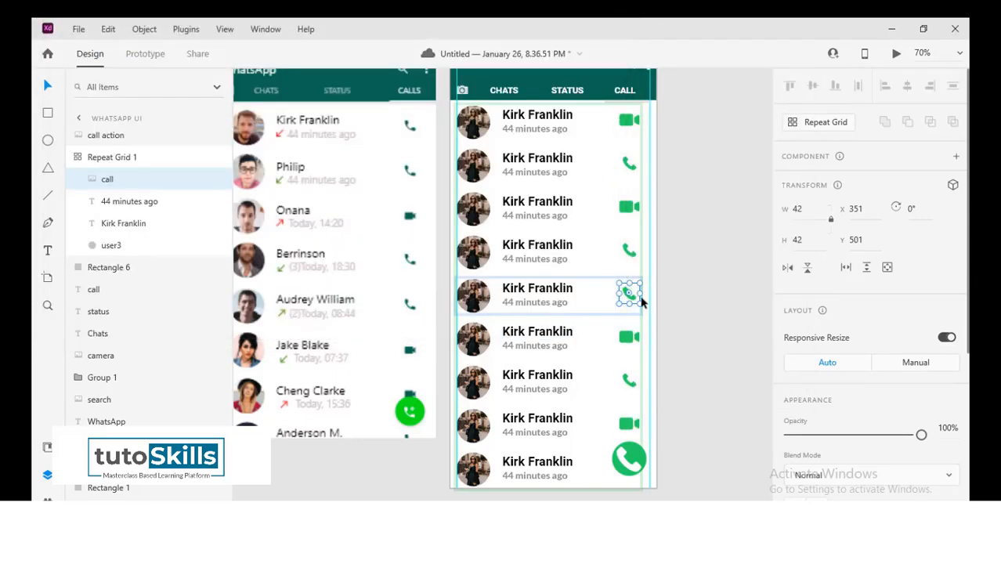
- Replace the video icon in the sixth call entry with call.png
click(628, 338)
right_click(628, 338)
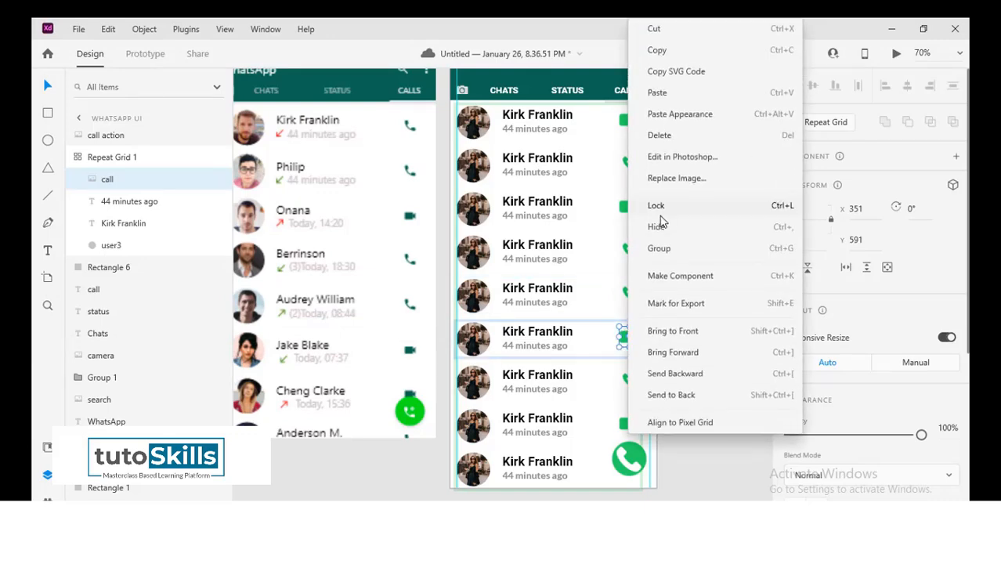
click(656, 177)
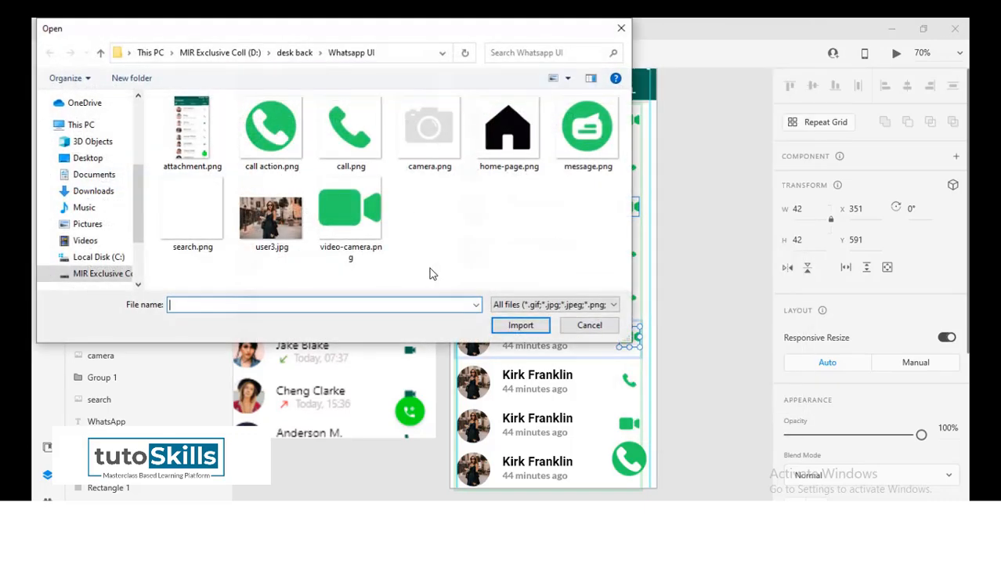
click(350, 129)
click(496, 329)
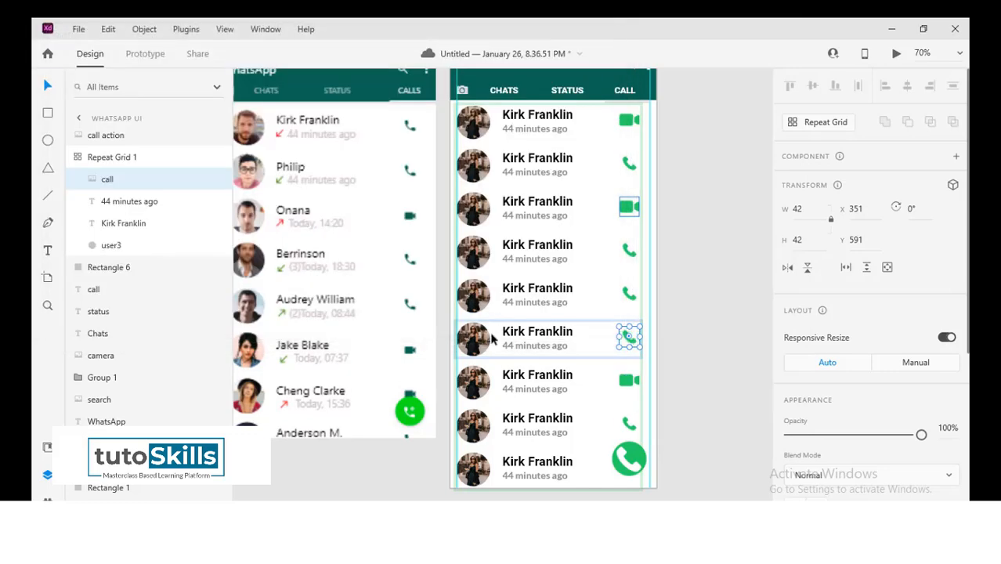
- Try replacing the video icon in the seventh call entry with call.png
click(628, 381)
right_click(628, 381)
click(667, 180)
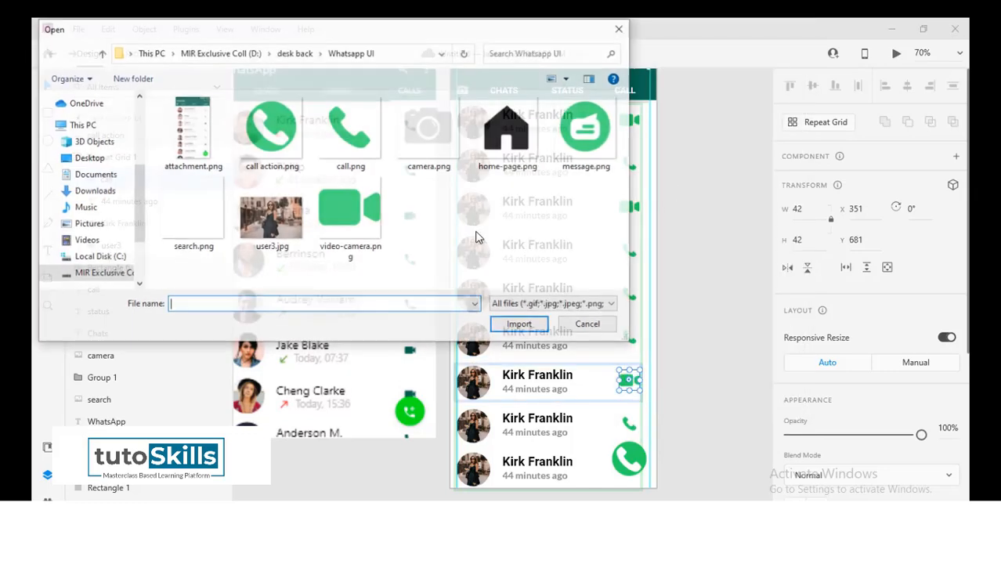
click(364, 152)
click(530, 330)
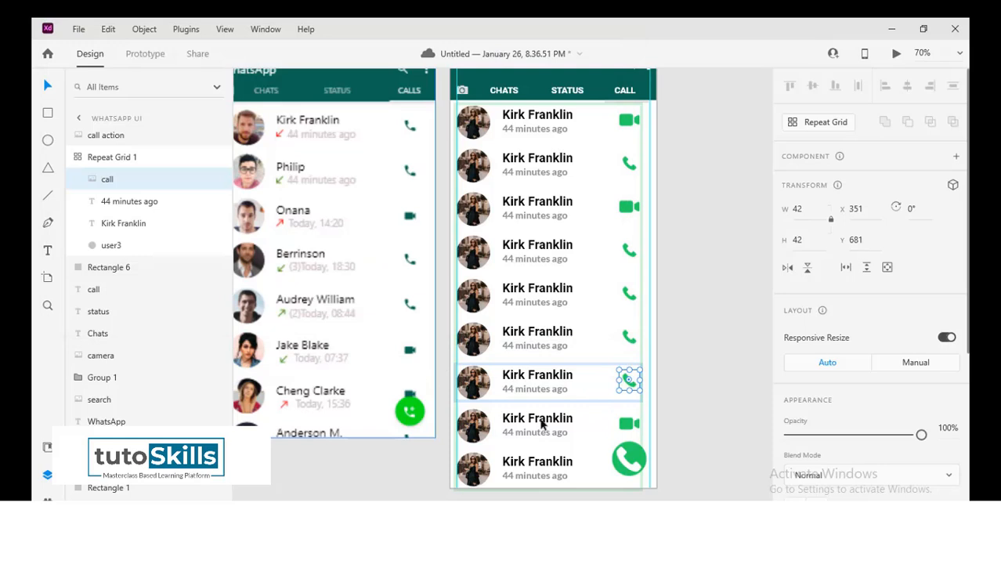
- Replace the call icon in the eighth call entry with video-camera.png and clear the selection
drag(627, 380, 631, 421)
right_click(632, 423)
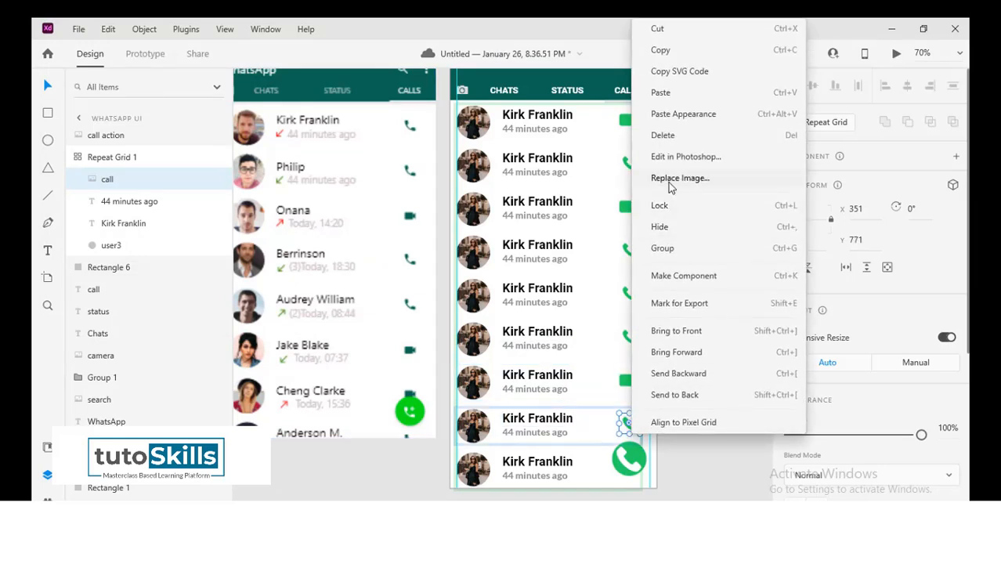
click(673, 179)
click(350, 215)
click(506, 327)
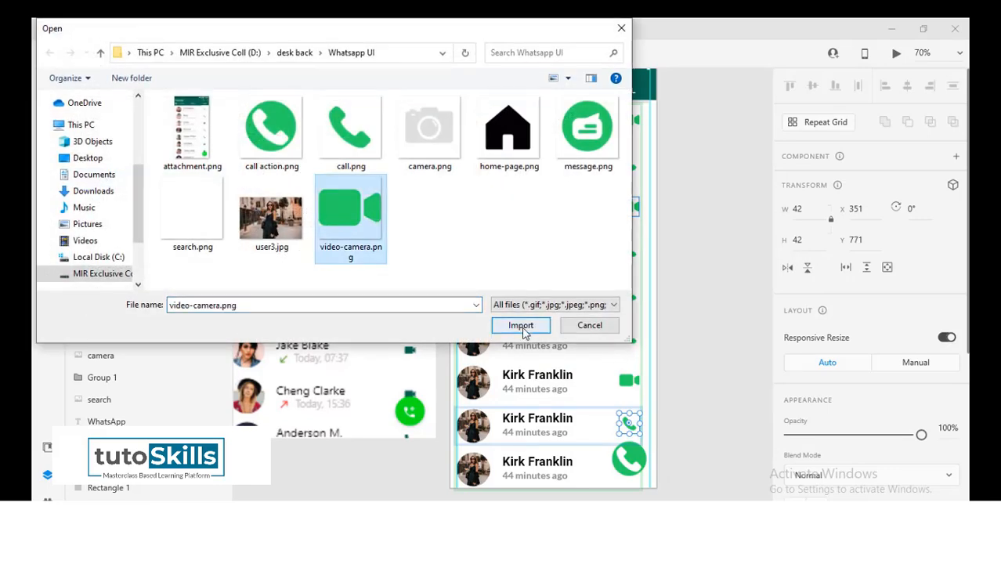
click(680, 266)
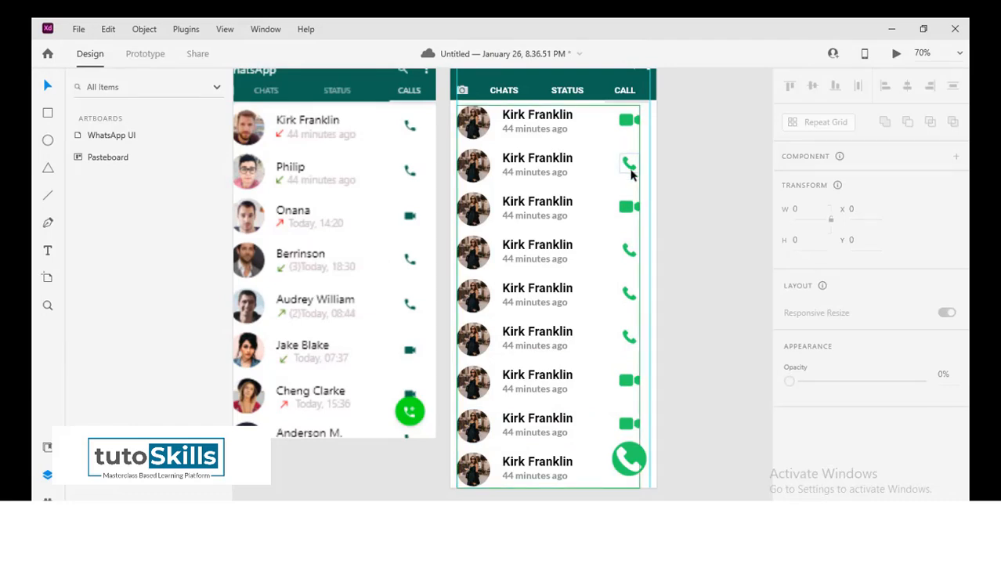
- Replace the video icon in the first call entry with call.png and clear the selection
click(625, 130)
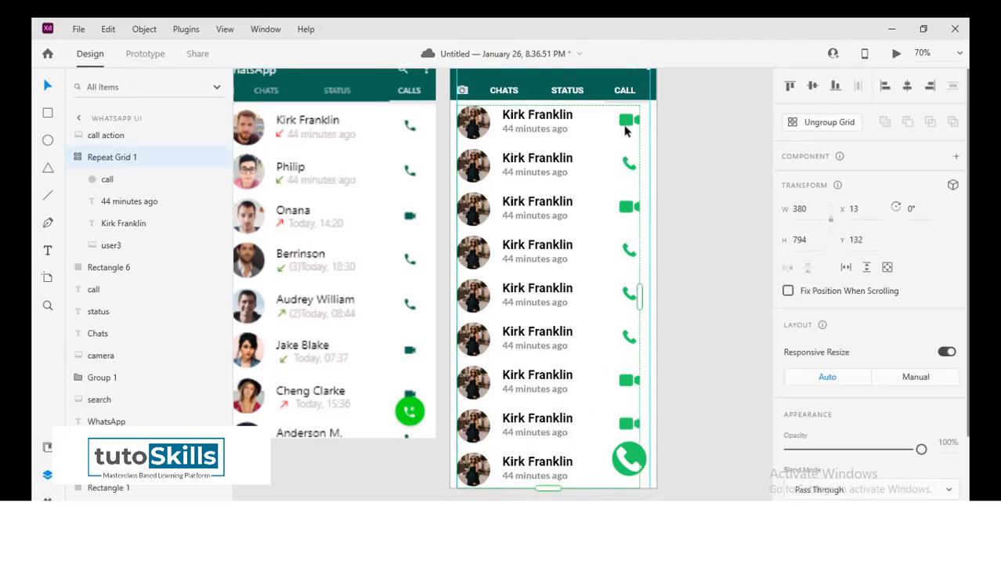
right_click(625, 130)
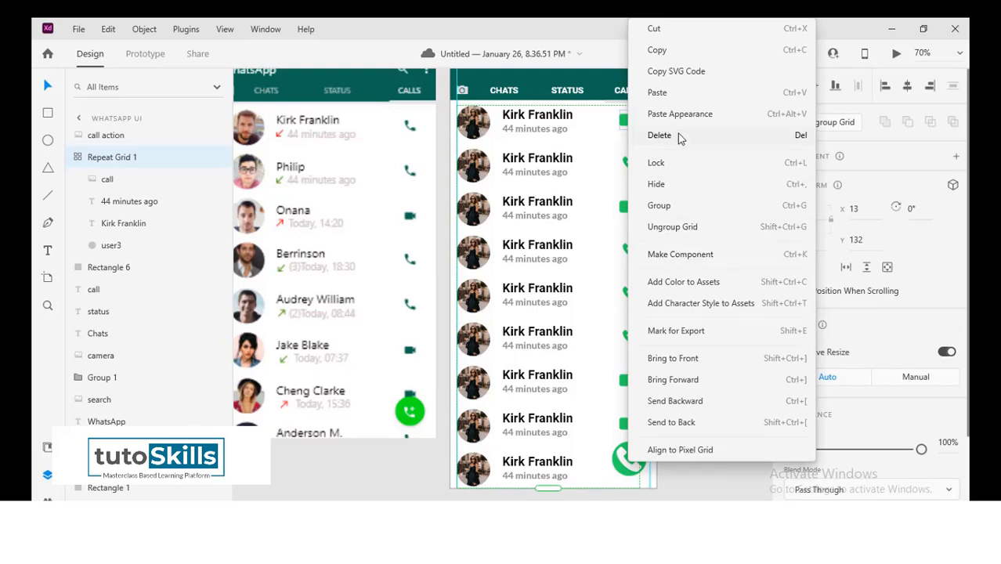
click(626, 127)
double_click(626, 123)
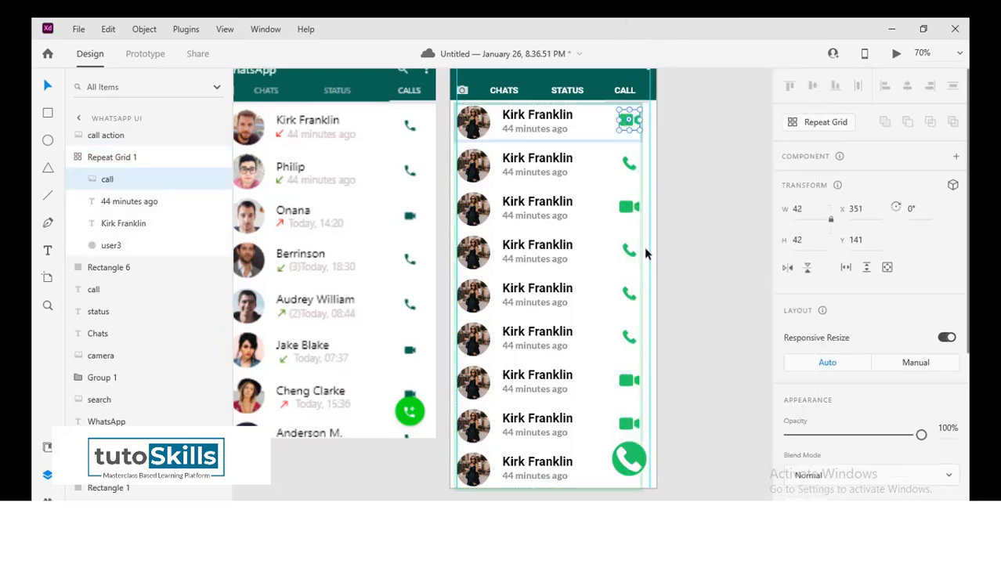
right_click(632, 128)
key(Escape)
click(350, 135)
click(537, 327)
click(685, 302)
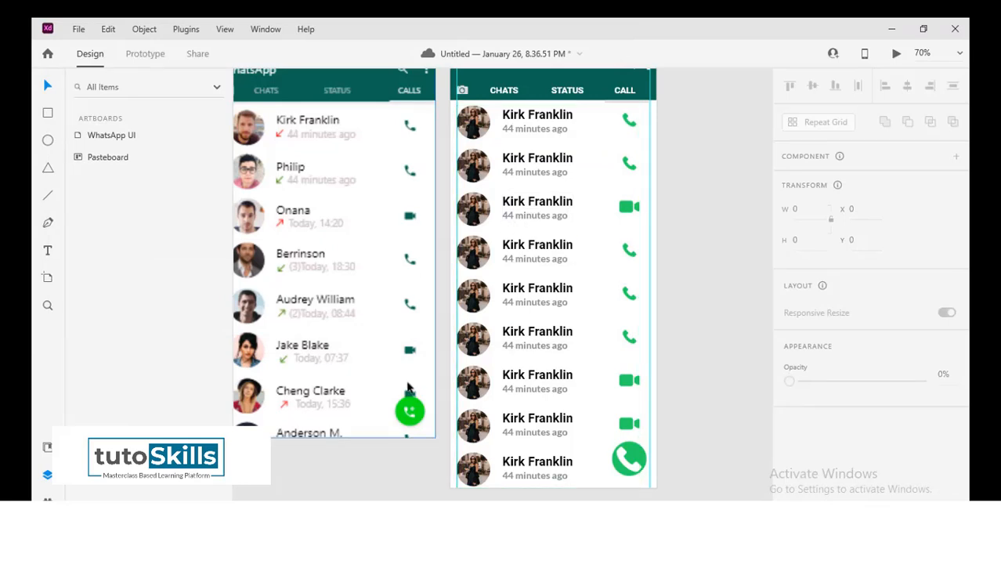
- Save the document
scroll(448, 345, up, 3)
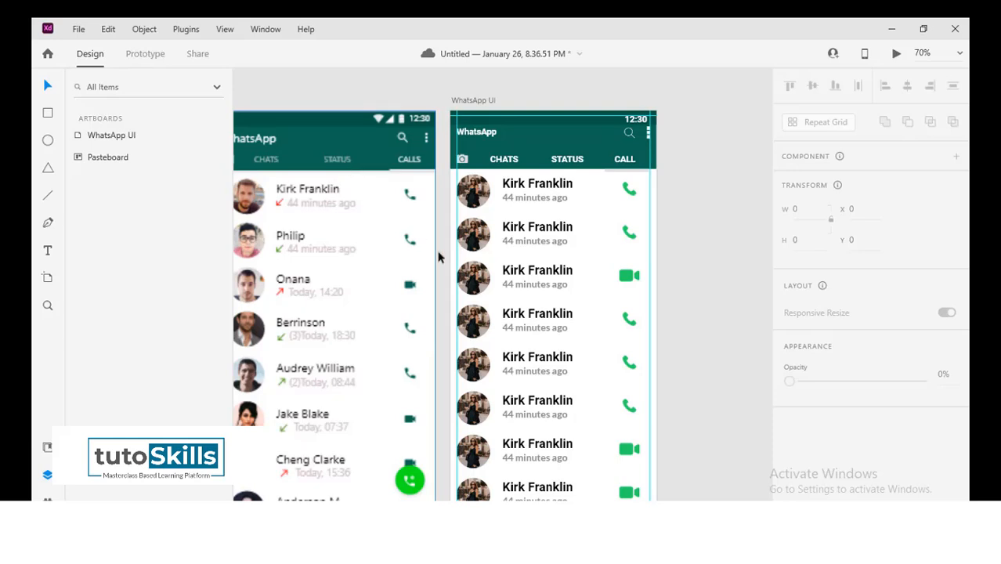
key(ctrl+s)
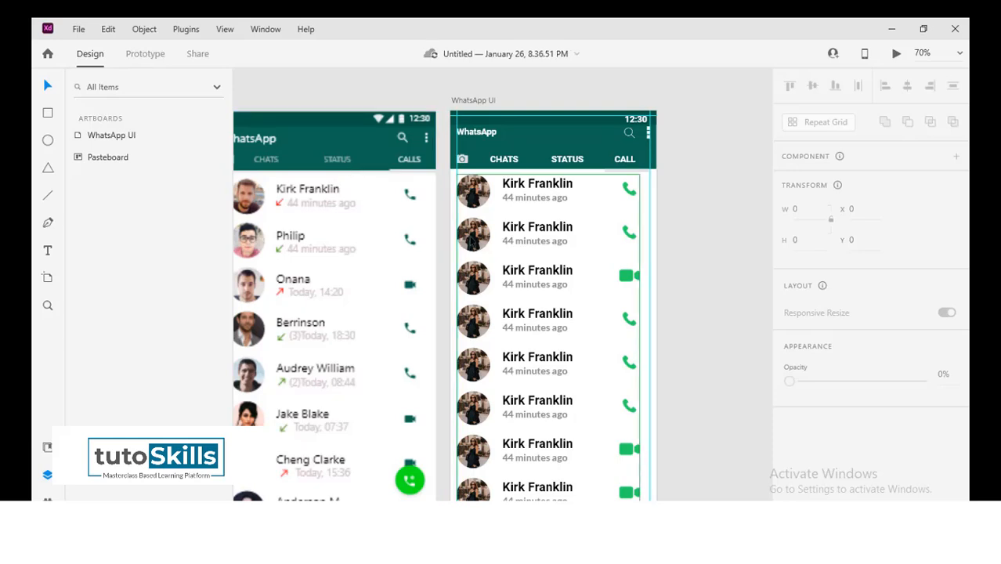